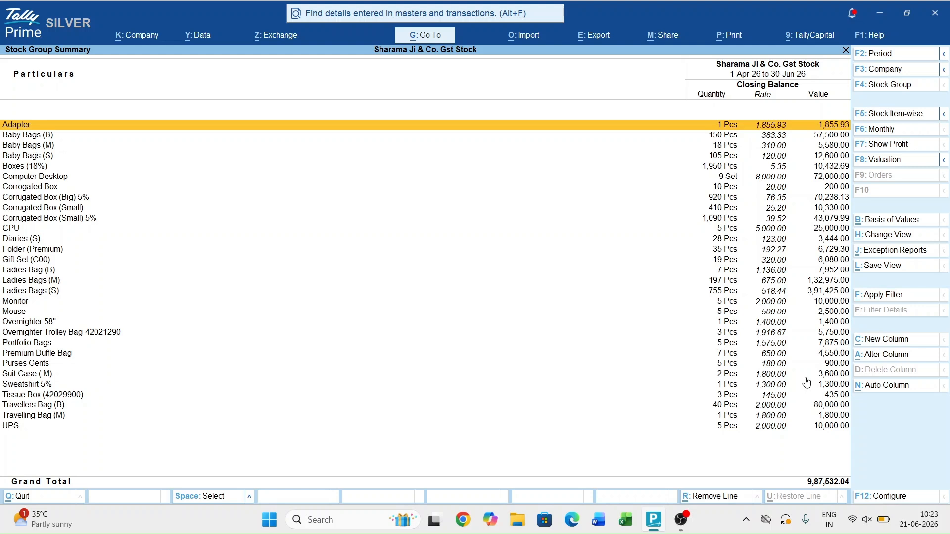
# - Leave the stock group summary and switch the active company to Sharmaji & Co. Accounting
pyautogui.press('Escape')
pyautogui.press('Escape')
pyautogui.press('Escape')
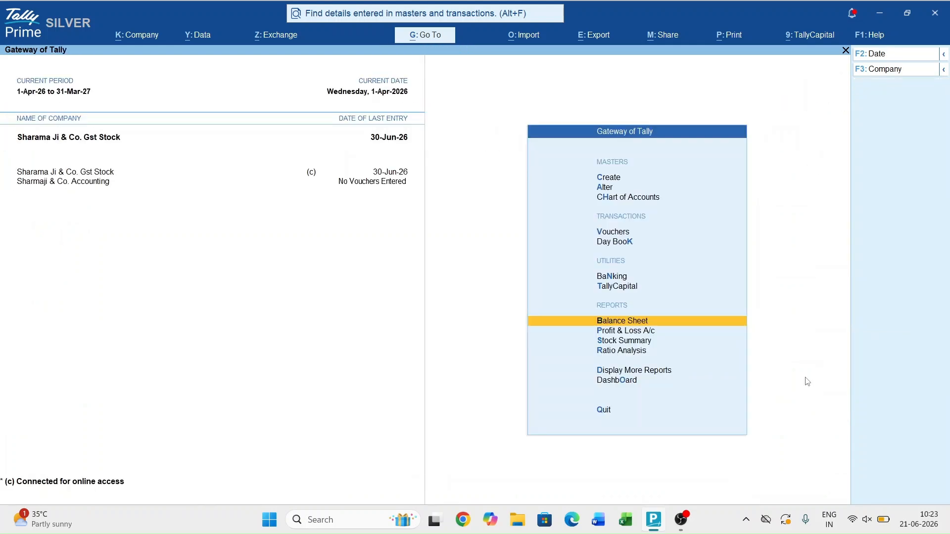
pyautogui.press('F3')
pyautogui.press('Down')
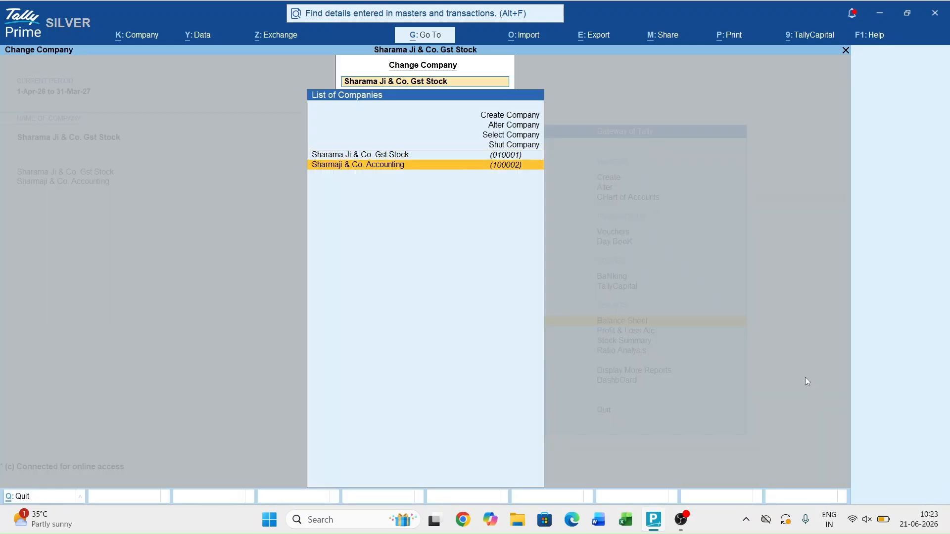
pyautogui.press('Return')
# - Open the list of units in the chart of accounts and look through the defined units
pyautogui.press('Up')
pyautogui.press('Up')
pyautogui.press('Up')
pyautogui.press('Up')
pyautogui.press('Up')
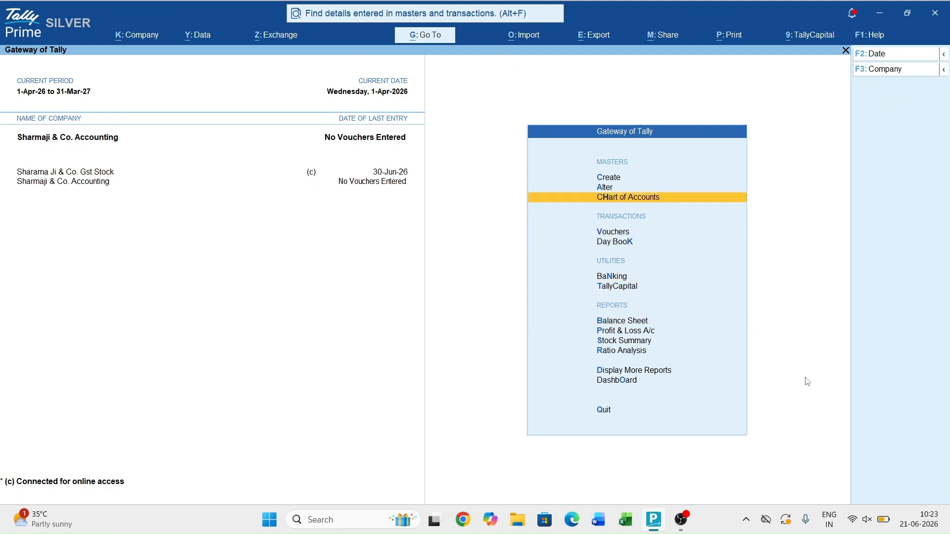
pyautogui.press('Return')
pyautogui.press('Down')
pyautogui.press('Down')
pyautogui.press('Down')
pyautogui.press('Down')
pyautogui.press('Down')
pyautogui.press('Down')
pyautogui.press('Down')
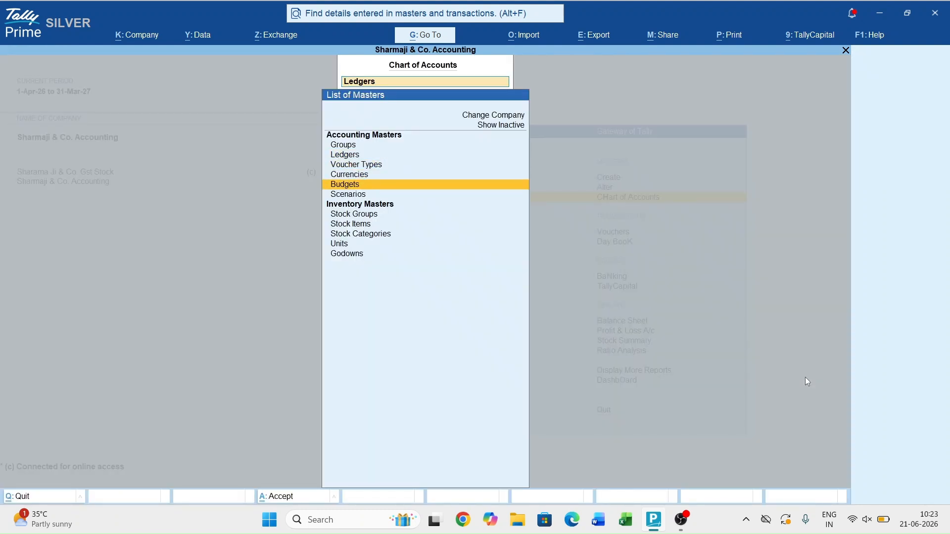
pyautogui.press('Down')
pyautogui.press('Return')
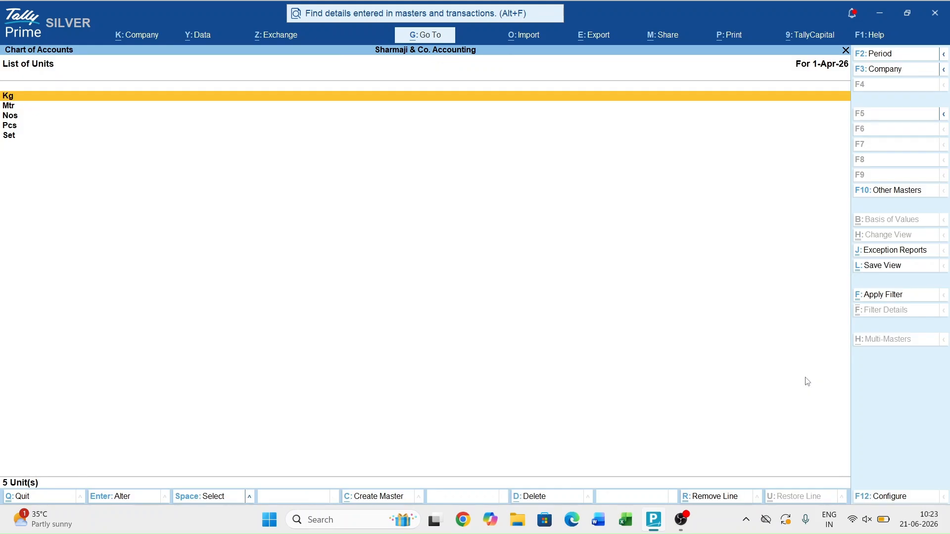
pyautogui.press('Down')
pyautogui.press('Down')
pyautogui.press('Down')
pyautogui.press('Down')
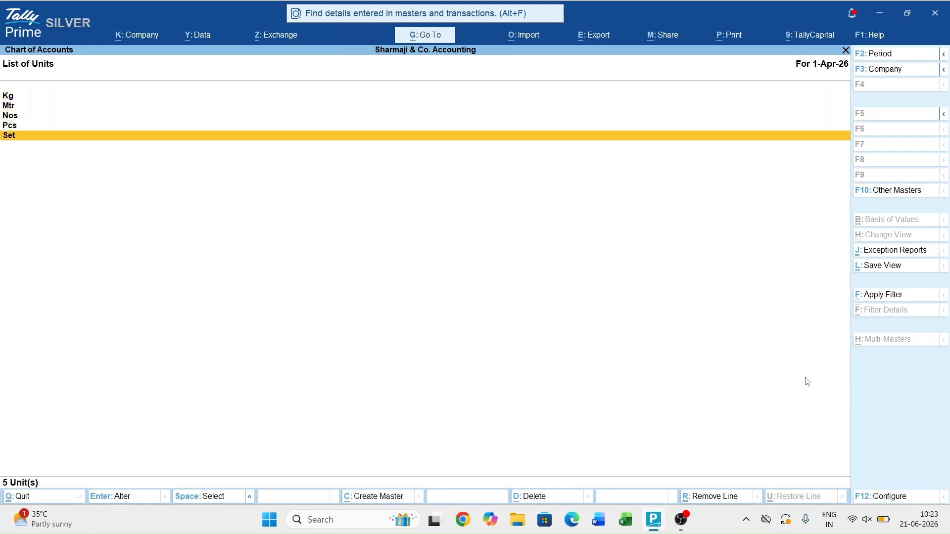
# - Close the list of units and switch the active company back to Sharama Ji & Co. Gst Stock
pyautogui.press('Escape')
pyautogui.press('Escape')
pyautogui.press('Escape')
pyautogui.press('Escape')
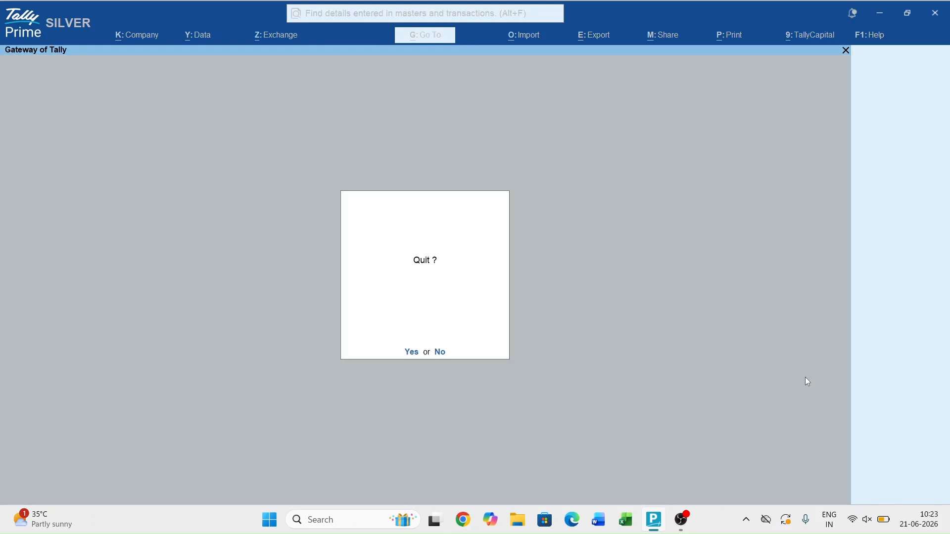
pyautogui.press('F3')
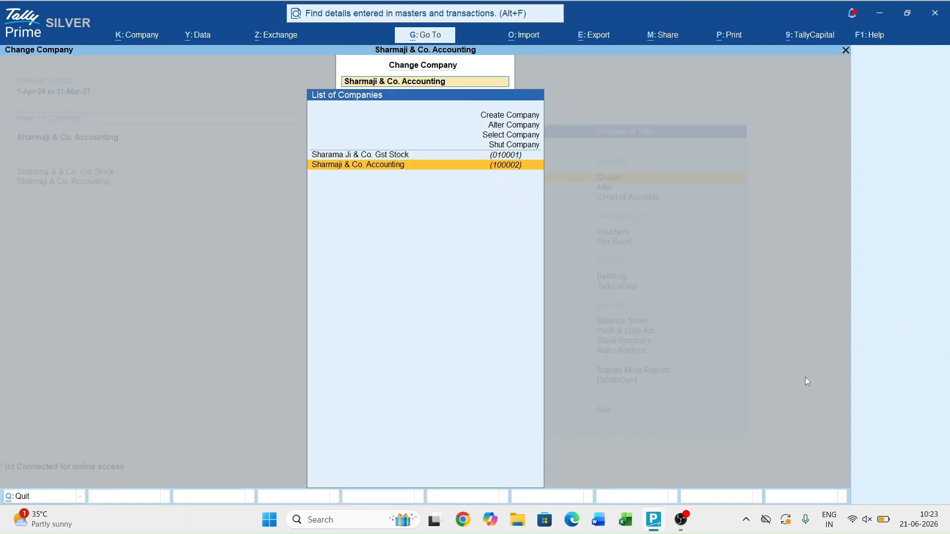
pyautogui.press('Up')
pyautogui.press('Return')
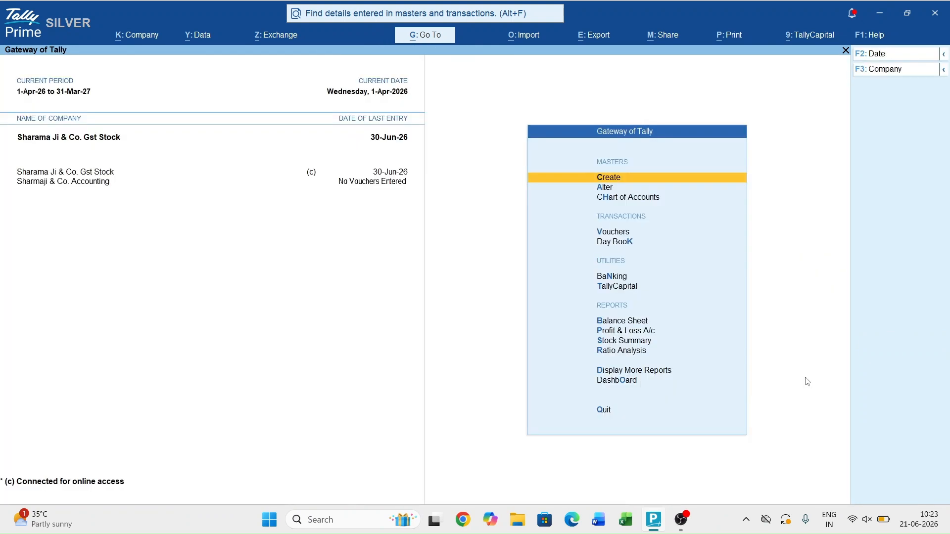
# - Open the stock group summary through the current assets in the balance sheet
pyautogui.press('b')
pyautogui.press('Right')
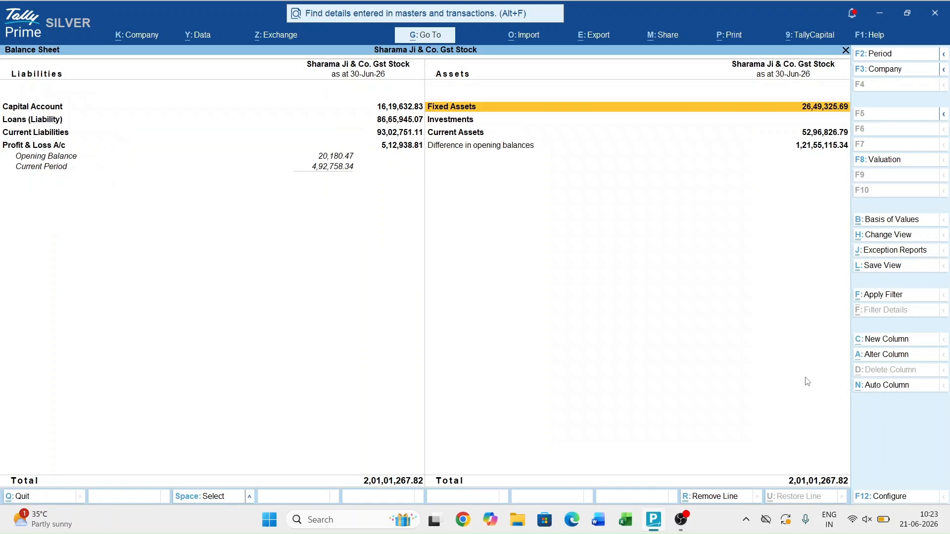
pyautogui.press('Down')
pyautogui.press('Down')
pyautogui.press('Return')
pyautogui.press('Return')
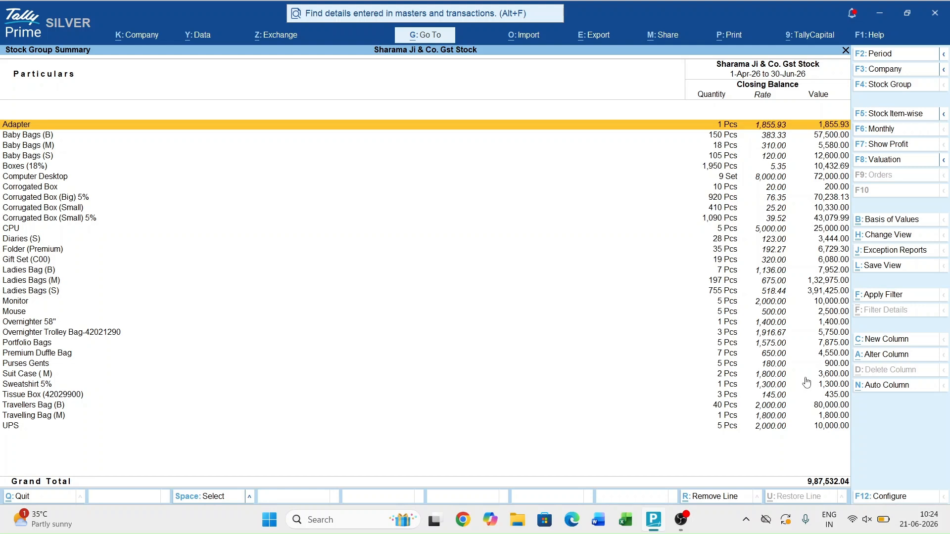
# - Examine the stock items in the summary for similar items that could be grouped, such as the baby bags and ladies bags
pyautogui.press('Down')
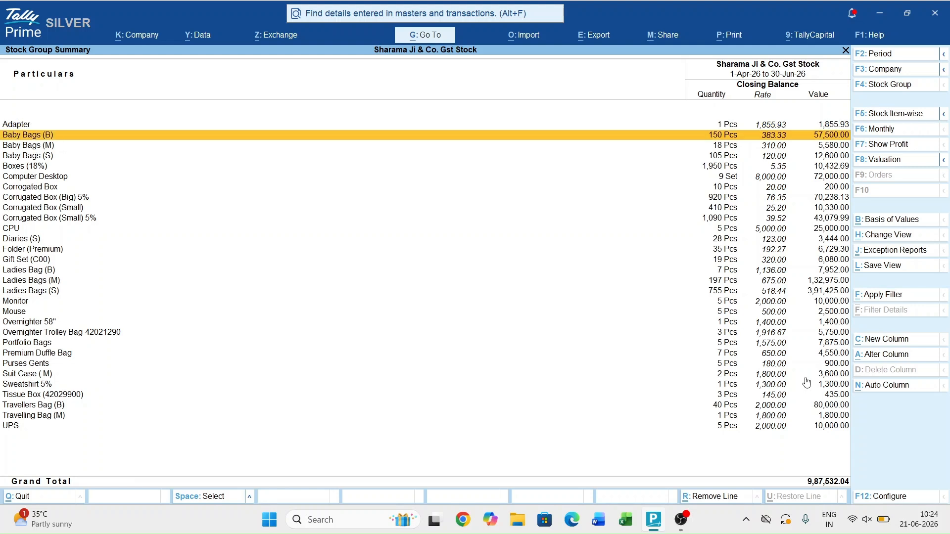
pyautogui.press('Down')
pyautogui.press('Down')
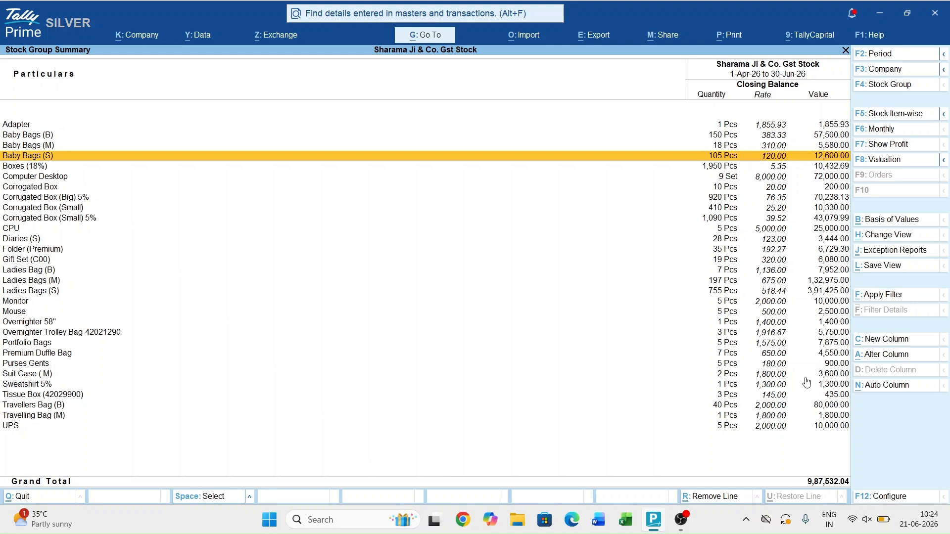
pyautogui.press('Down')
pyautogui.press('Down')
pyautogui.press('Down')
pyautogui.press('Down')
pyautogui.press('Down')
pyautogui.press('Down')
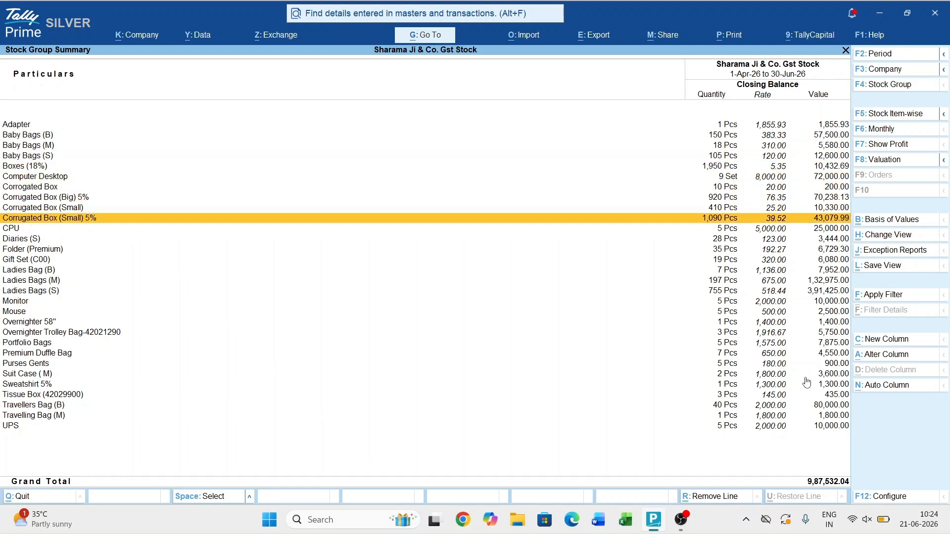
pyautogui.press('Down')
pyautogui.press('Down')
pyautogui.press('Down')
pyautogui.press('Down')
pyautogui.press('Down')
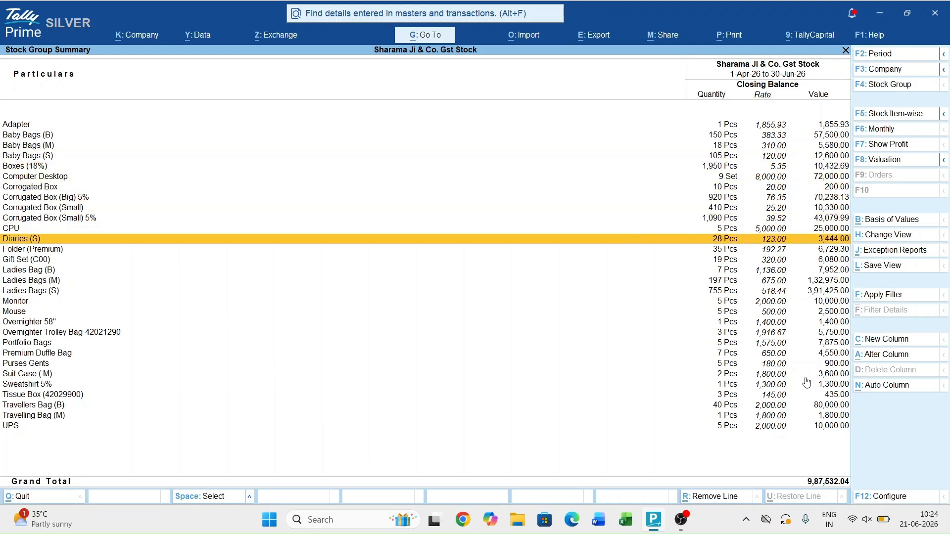
pyautogui.press('Down')
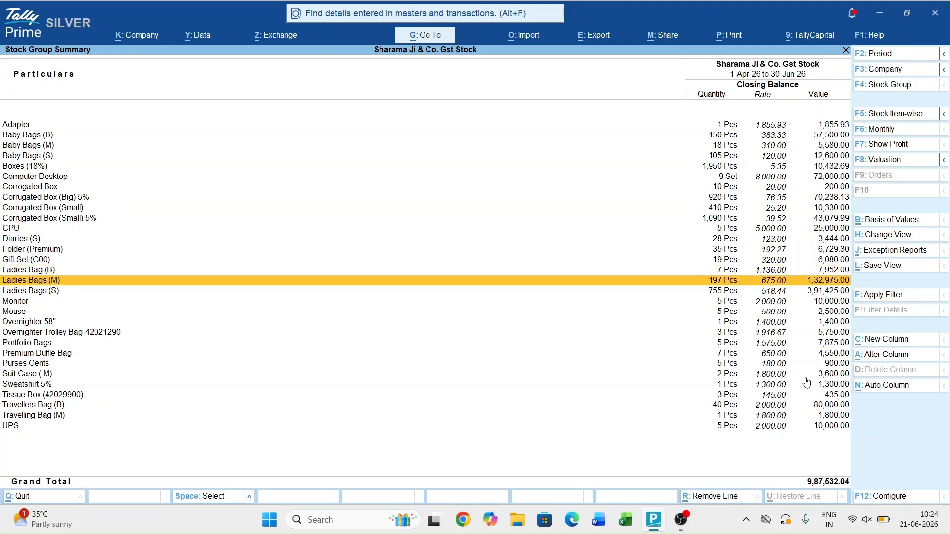
pyautogui.press('Down')
pyautogui.press('Down')
pyautogui.press('Down')
pyautogui.press('Down')
pyautogui.press('Down')
pyautogui.press('Down')
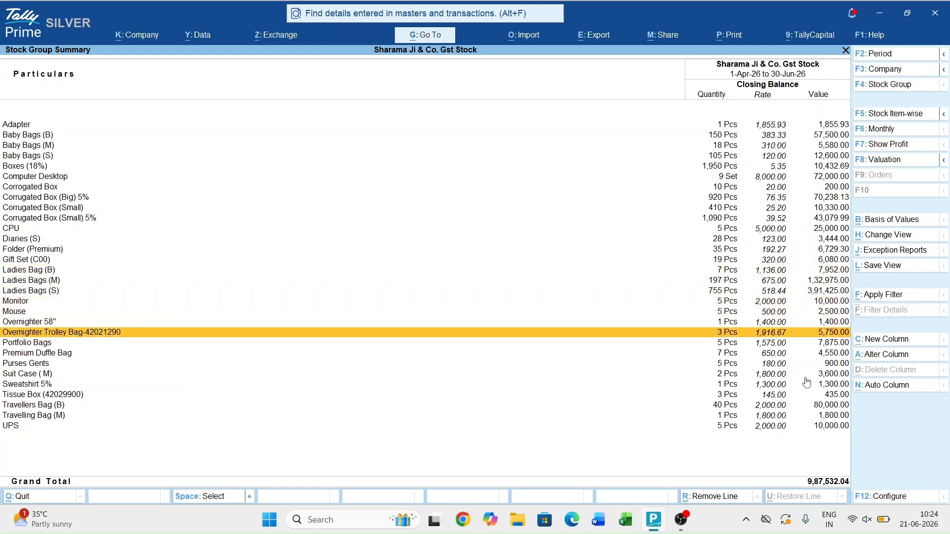
pyautogui.press('Down')
pyautogui.press('Down')
pyautogui.press('Down')
pyautogui.press('Down')
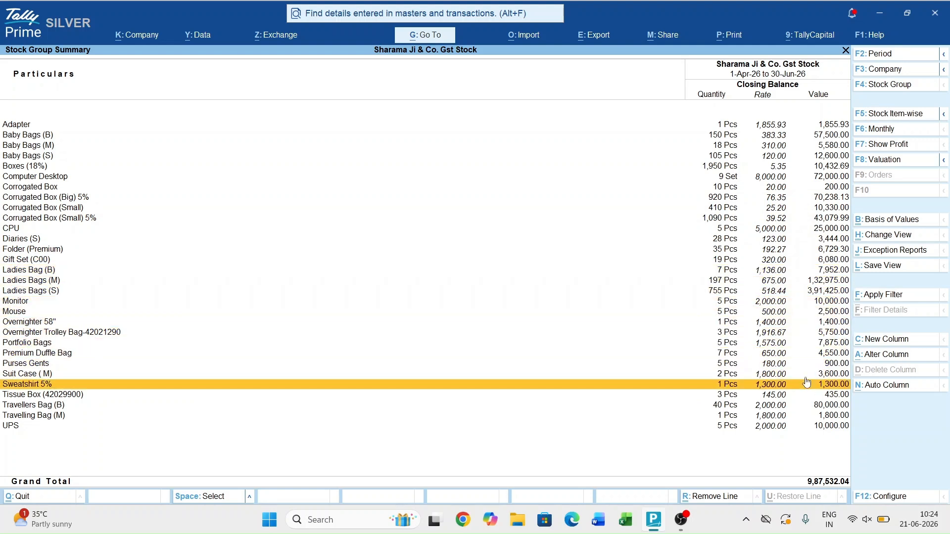
pyautogui.press('Up')
pyautogui.press('Up')
pyautogui.press('Up')
pyautogui.press('Up')
pyautogui.press('Up')
pyautogui.press('Up')
pyautogui.press('Up')
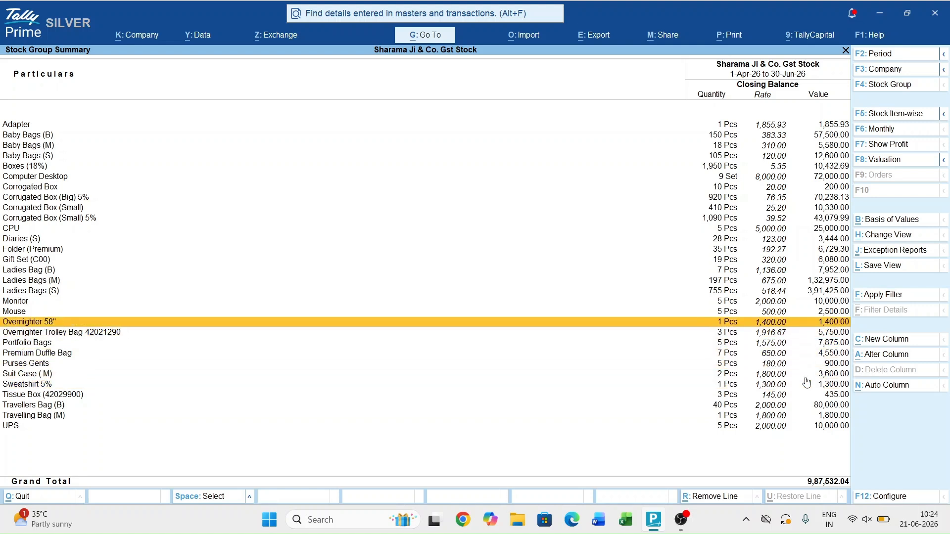
pyautogui.press('Up')
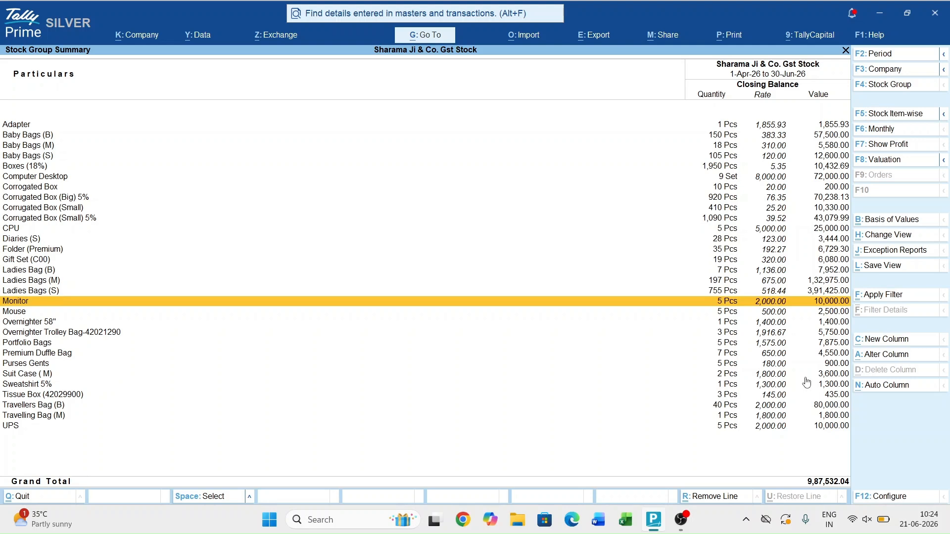
pyautogui.press('Up')
pyautogui.press('Up')
pyautogui.press('Up')
pyautogui.press('Up')
pyautogui.press('Up')
pyautogui.press('Up')
pyautogui.press('Up')
pyautogui.press('Up')
pyautogui.press('Up')
pyautogui.press('Up')
pyautogui.press('Up')
pyautogui.press('Up')
pyautogui.press('Up')
pyautogui.press('Up')
pyautogui.press('Up')
pyautogui.press('Up')
pyautogui.press('Up')
pyautogui.press('Up')
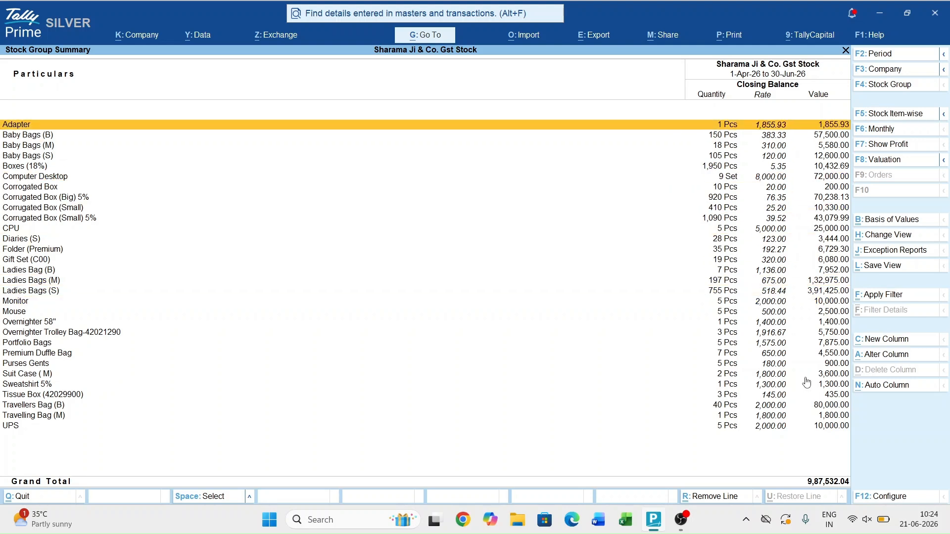
pyautogui.press('Down')
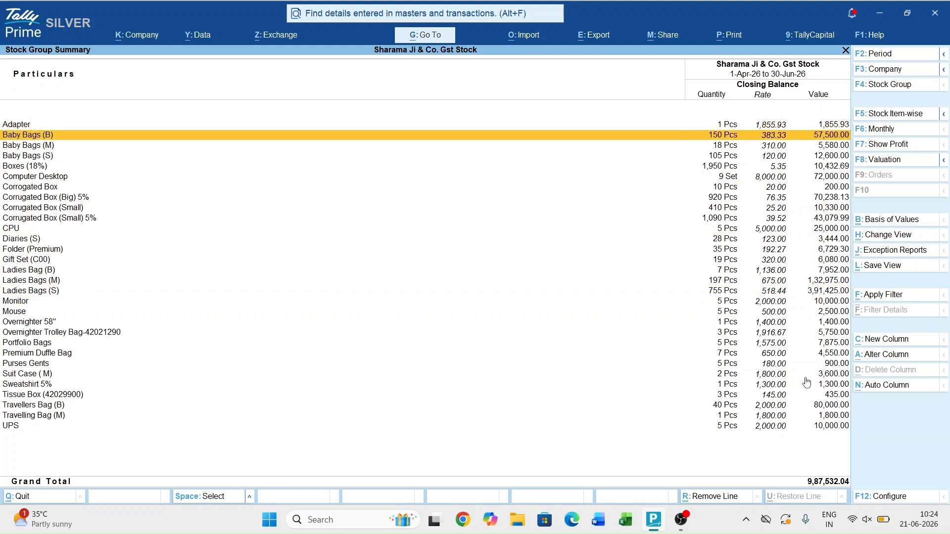
# - Create a stock group named Baby Bags under Primary, save it and return to the main menu
pyautogui.press('Escape')
pyautogui.press('Escape')
pyautogui.press('Escape')
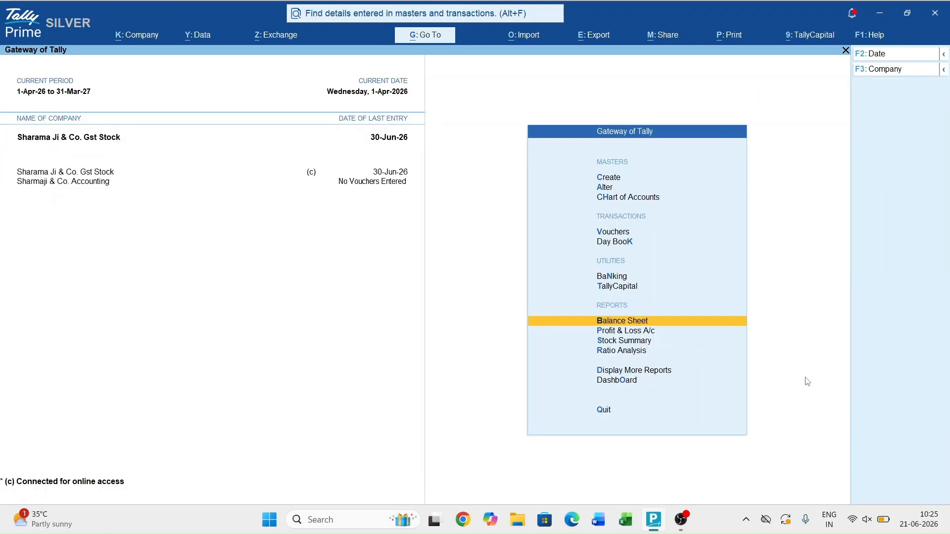
pyautogui.press('Up')
pyautogui.press('Up')
pyautogui.press('Up')
pyautogui.press('Up')
pyautogui.press('Up')
pyautogui.press('Up')
pyautogui.press('Up')
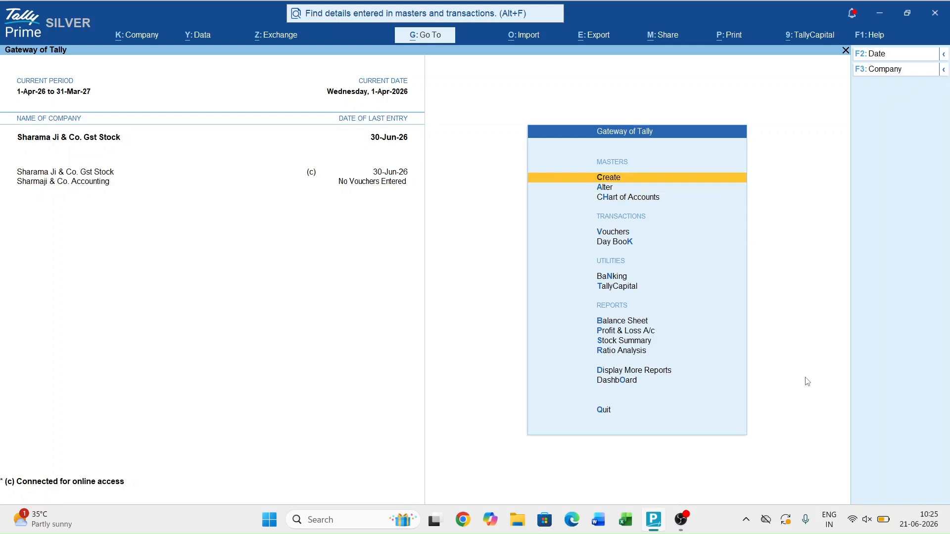
pyautogui.press('Return')
pyautogui.press('Down')
pyautogui.press('Down')
pyautogui.press('Down')
pyautogui.press('Down')
pyautogui.press('Down')
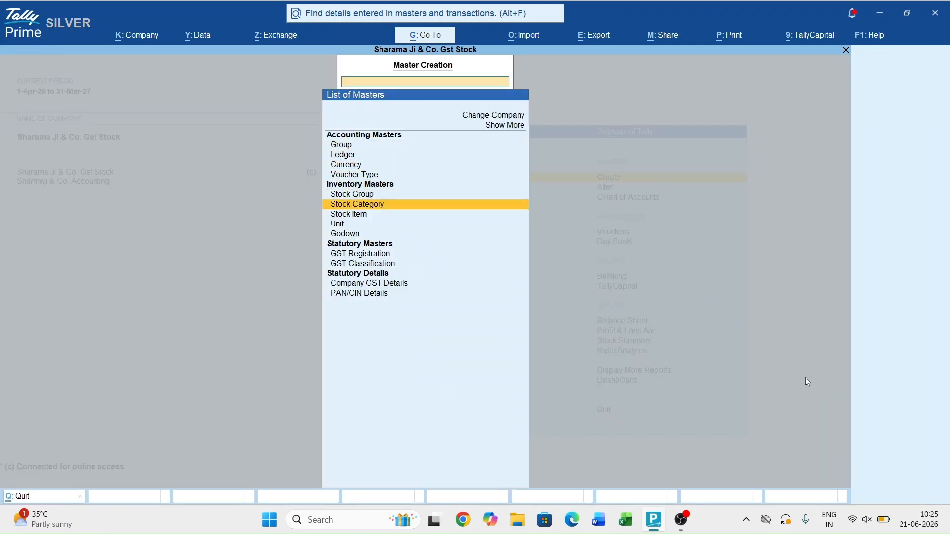
pyautogui.press('Up')
pyautogui.press('Return')
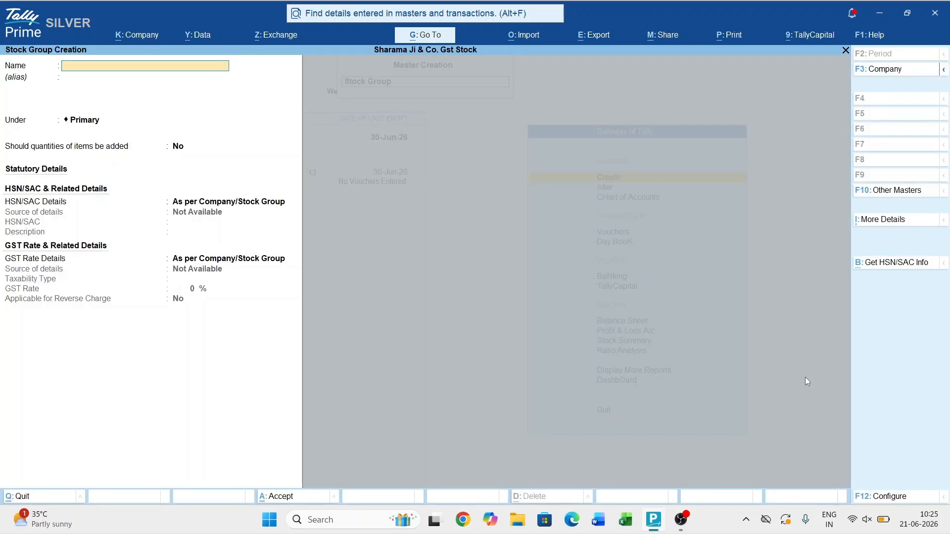
pyautogui.write('Baby Naags')
pyautogui.press('BackSpace')
pyautogui.press('BackSpace')
pyautogui.press('BackSpace')
pyautogui.press('BackSpace')
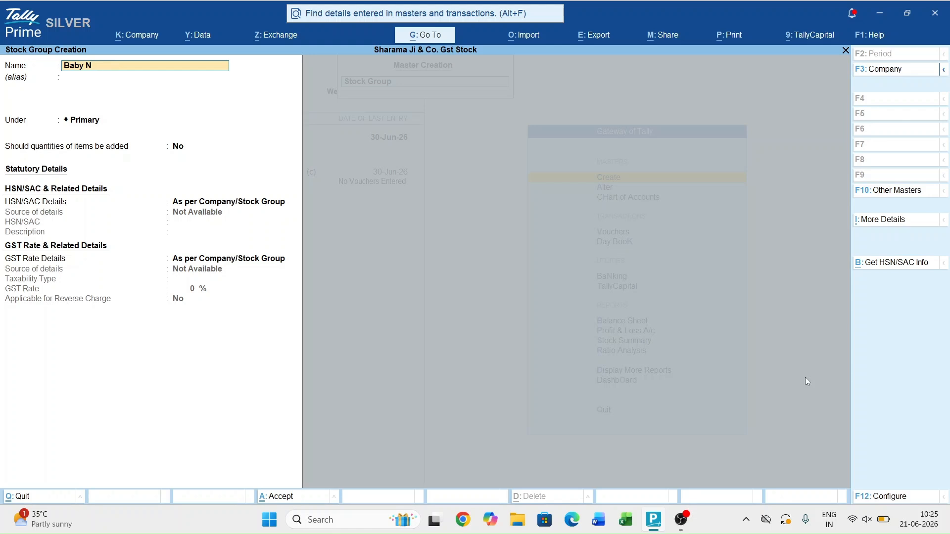
pyautogui.write('Bags')
pyautogui.hotkey('ctrl', 'a')
pyautogui.press('Escape')
pyautogui.press('Escape')
# - Reopen the stock group summary from the balance sheet's current assets and look at the Baby Bags items
pyautogui.press('b')
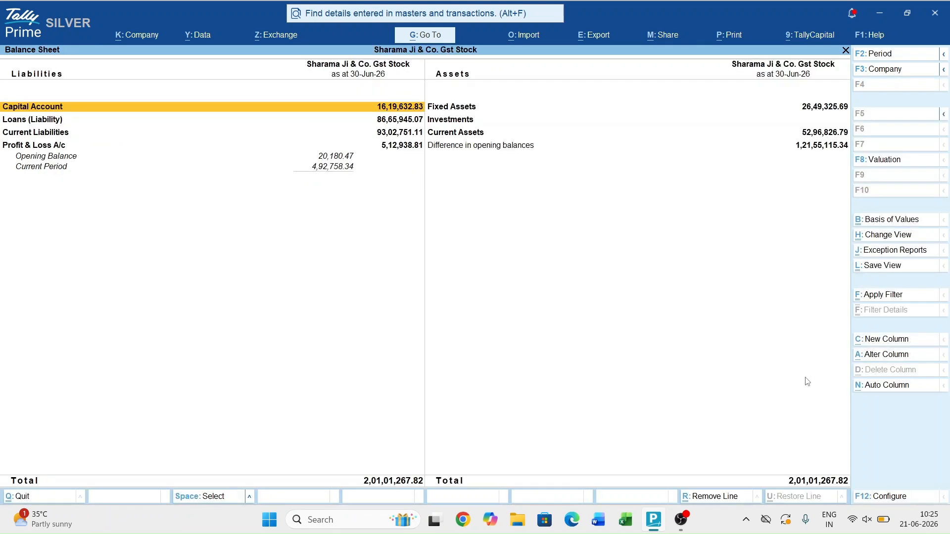
pyautogui.press('Right')
pyautogui.press('Down')
pyautogui.press('Return')
pyautogui.press('Return')
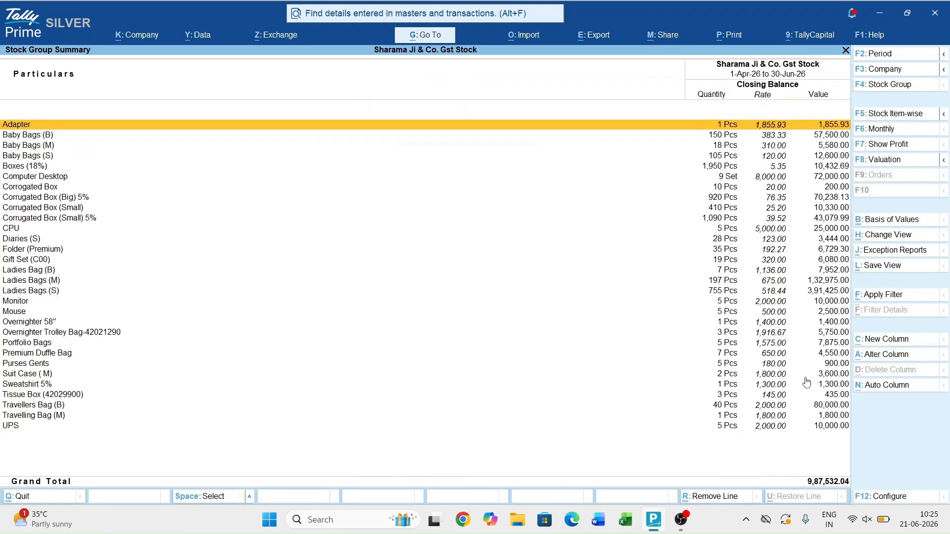
pyautogui.press('Down')
pyautogui.press('Down')
pyautogui.press('Up')
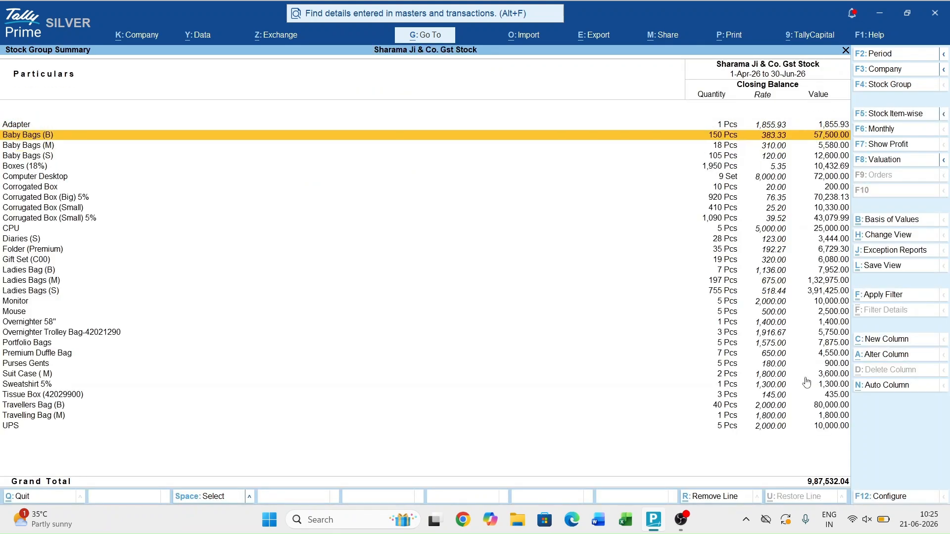
pyautogui.press('ctrl')
# - Return to the main menu and open the Baby Bags (B) stock item for alteration
pyautogui.press('Escape')
pyautogui.press('Escape')
pyautogui.press('Escape')
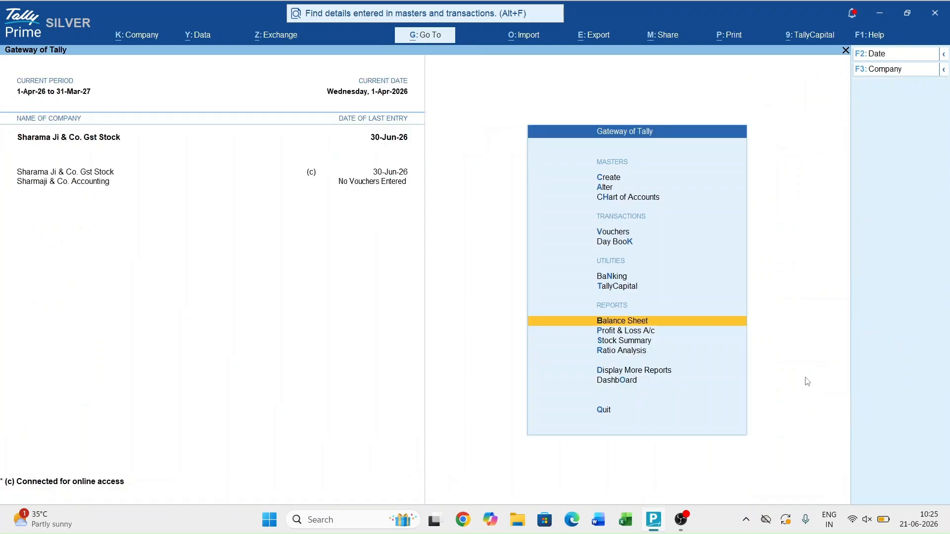
pyautogui.press('Up')
pyautogui.press('Up')
pyautogui.press('Up')
pyautogui.press('Up')
pyautogui.press('Up')
pyautogui.press('Up')
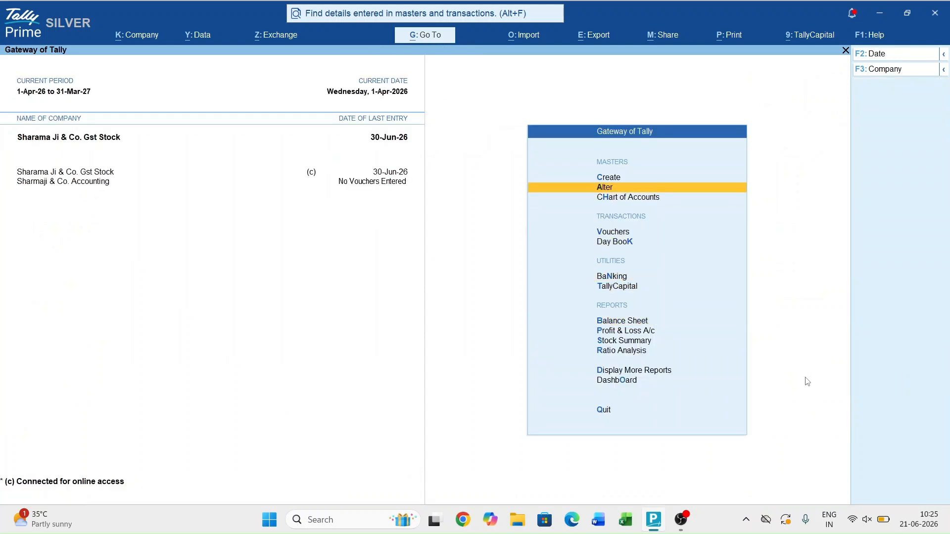
pyautogui.press('Return')
pyautogui.press('Down')
pyautogui.press('Down')
pyautogui.press('Down')
pyautogui.press('Down')
pyautogui.press('Down')
pyautogui.press('Down')
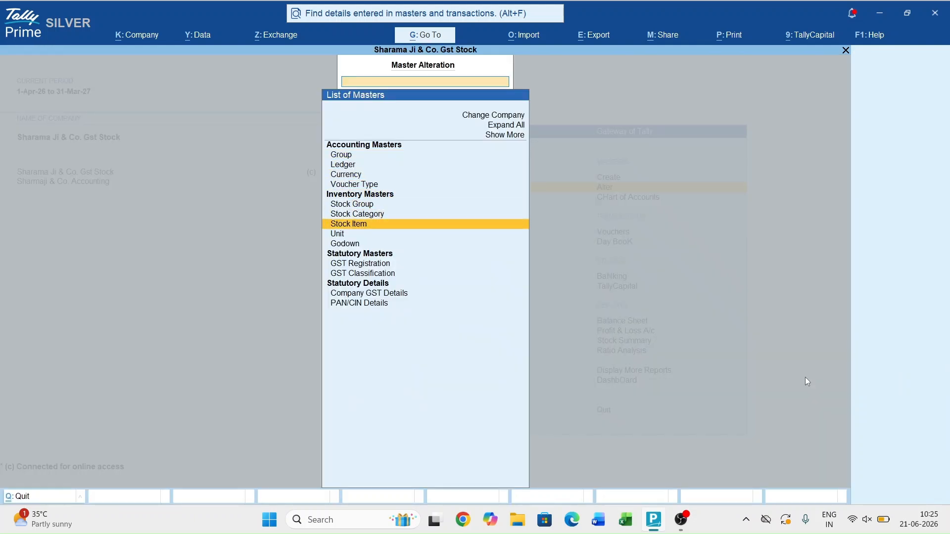
pyautogui.press('Return')
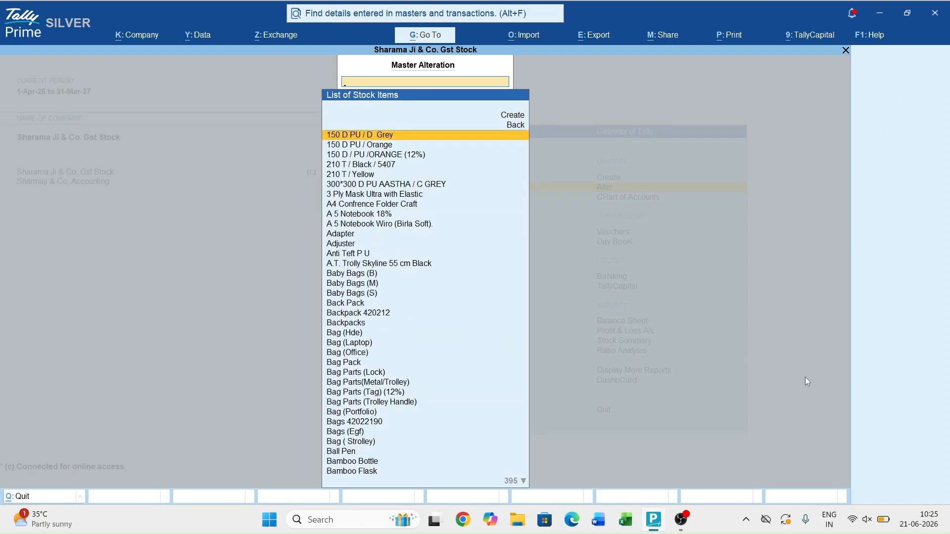
pyautogui.write('Baby')
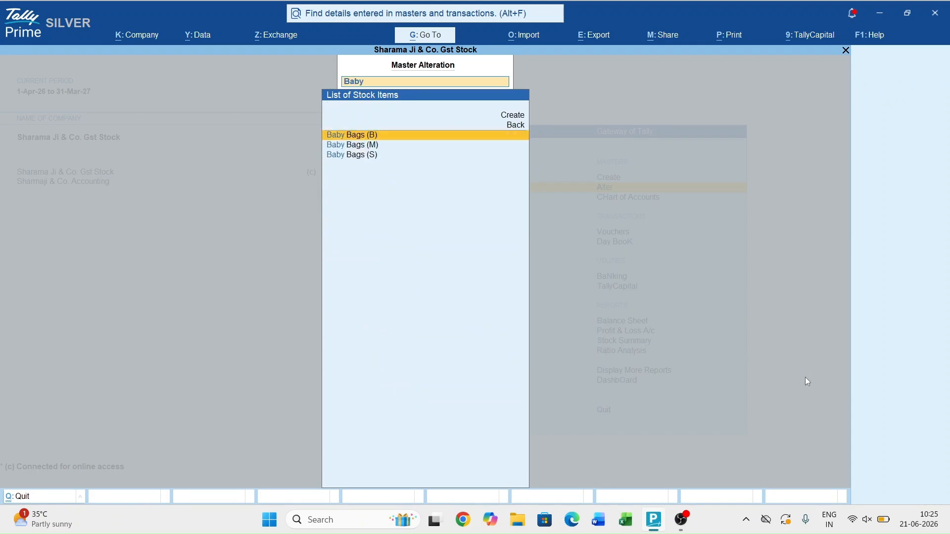
pyautogui.press('Return')
# - Place Baby Bags (B) under the Baby Bags group, set its category to Not Applicable and save the item
pyautogui.press('Return')
pyautogui.press('Return')
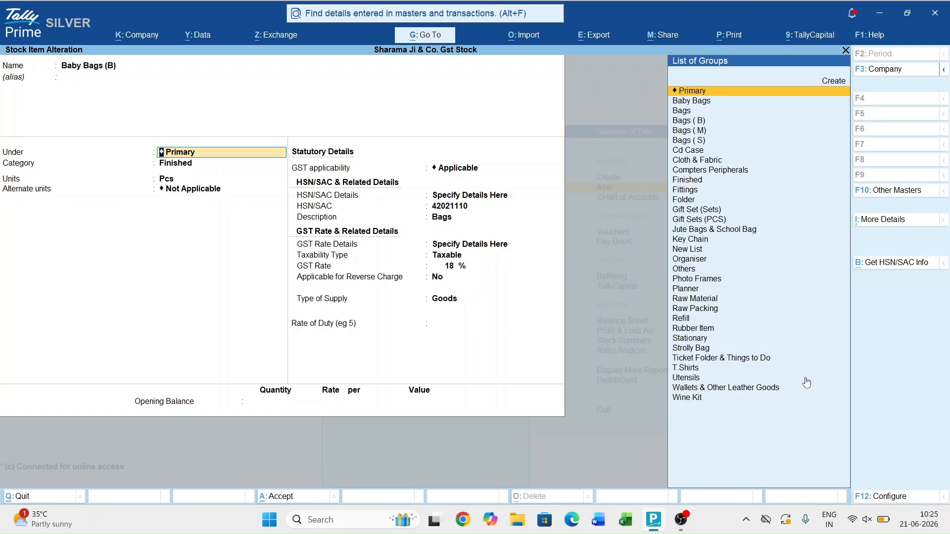
pyautogui.write('Bab')
pyautogui.press('Return')
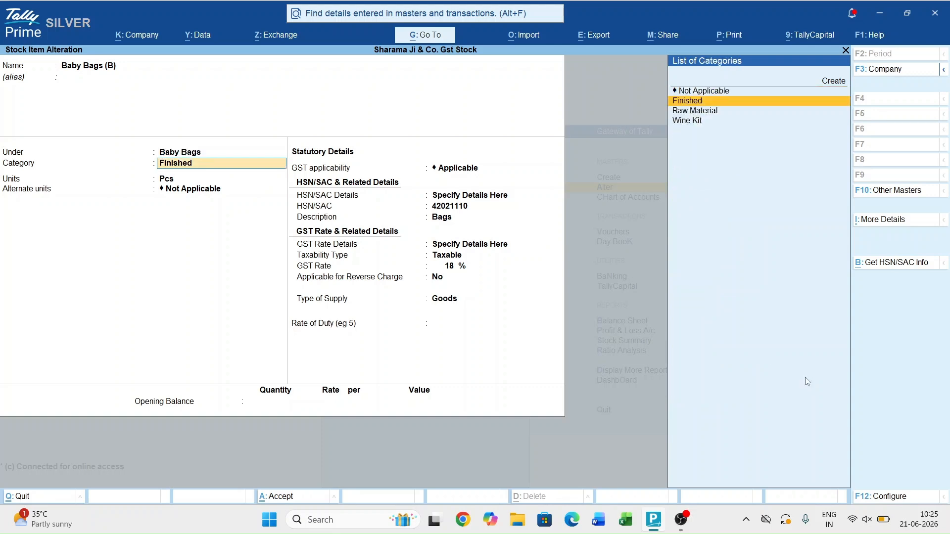
pyautogui.press('Up')
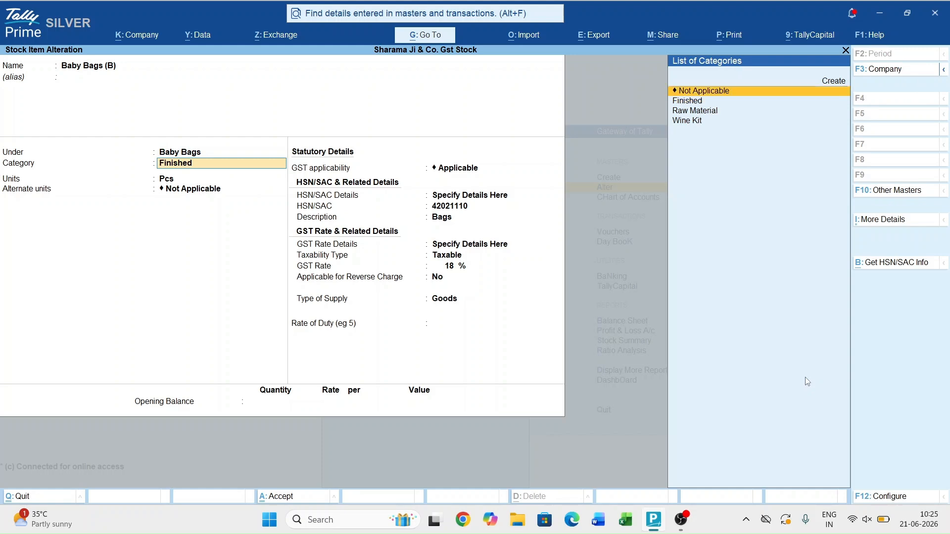
pyautogui.press('Return')
pyautogui.hotkey('ctrl', 'a')
# - Return to the main menu without quitting and reopen the stock group summary through the balance sheet's current assets
pyautogui.press('Escape')
pyautogui.press('Escape')
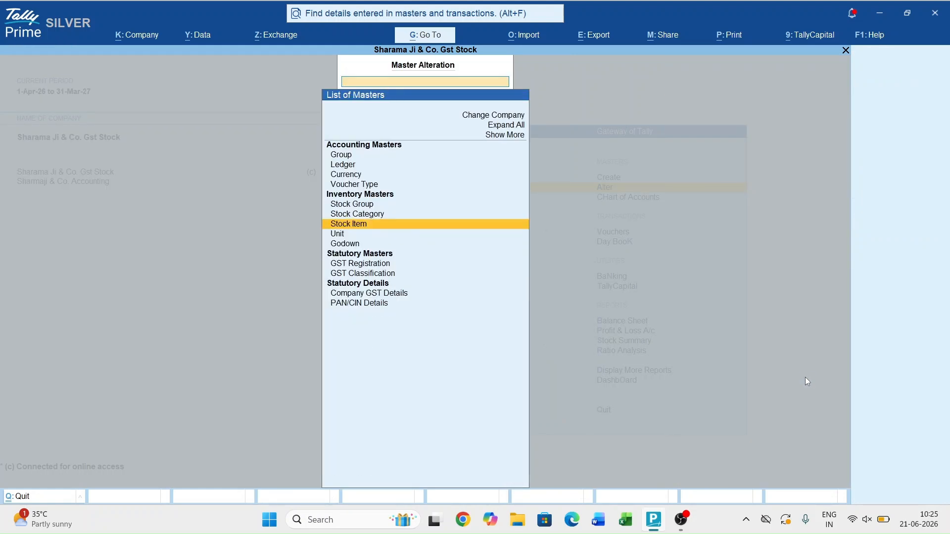
pyautogui.press('Escape')
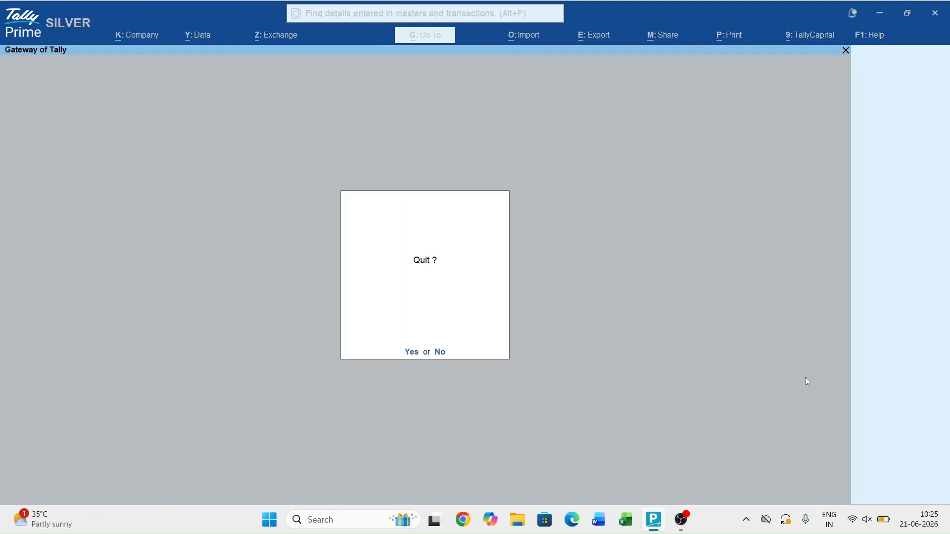
pyautogui.press('n')
pyautogui.press('b')
pyautogui.press('Right')
pyautogui.press('Down')
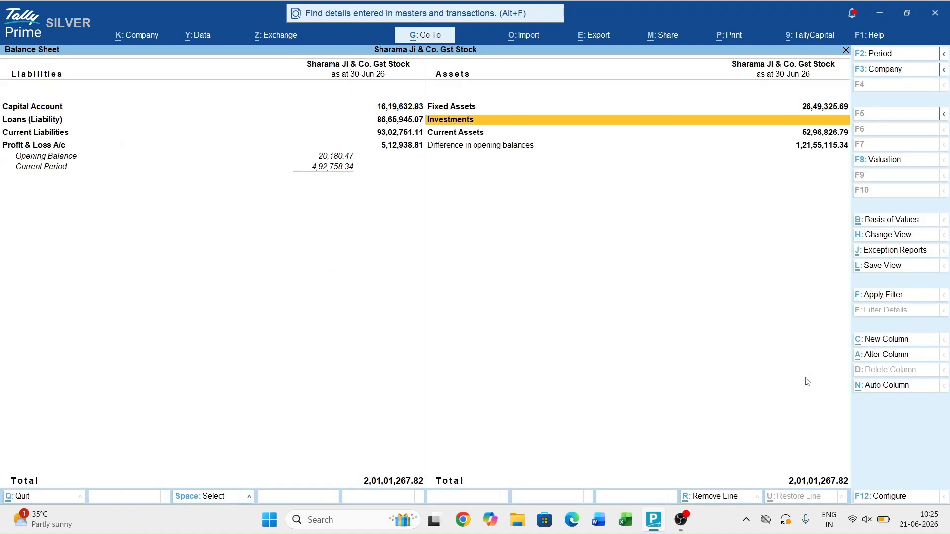
pyautogui.press('Down')
pyautogui.press('Return')
pyautogui.press('Return')
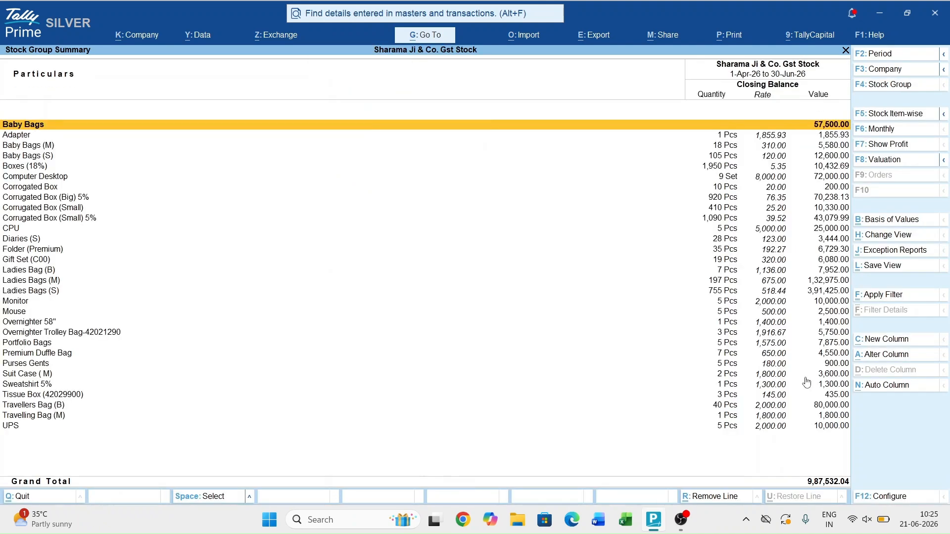
# - Look at the items inside the Baby Bags group and return to the summary
pyautogui.press('Down')
pyautogui.press('Up')
pyautogui.press('Return')
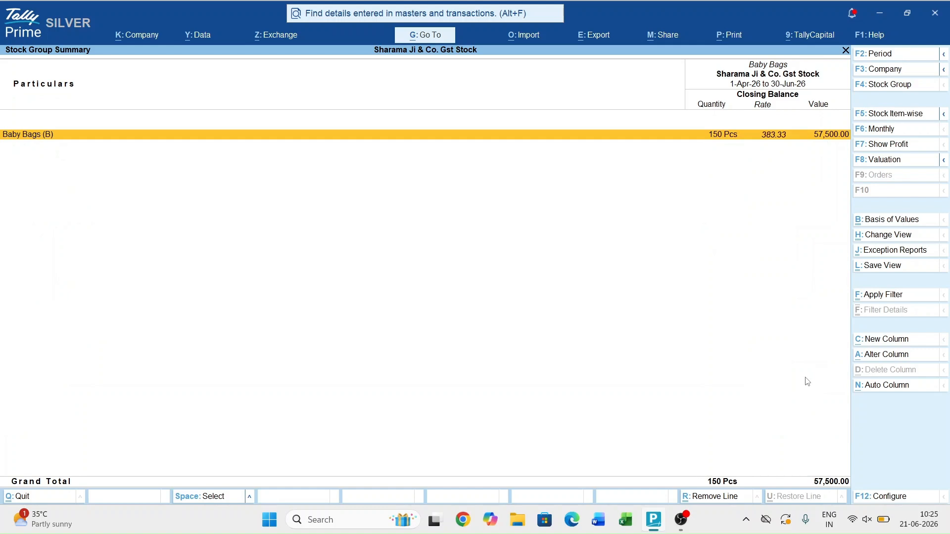
pyautogui.press('Escape')
# - Alter Baby Bags (M) directly from the summary, place it under the Baby Bags group, save it and check the group's contents
pyautogui.press('Down')
pyautogui.press('Down')
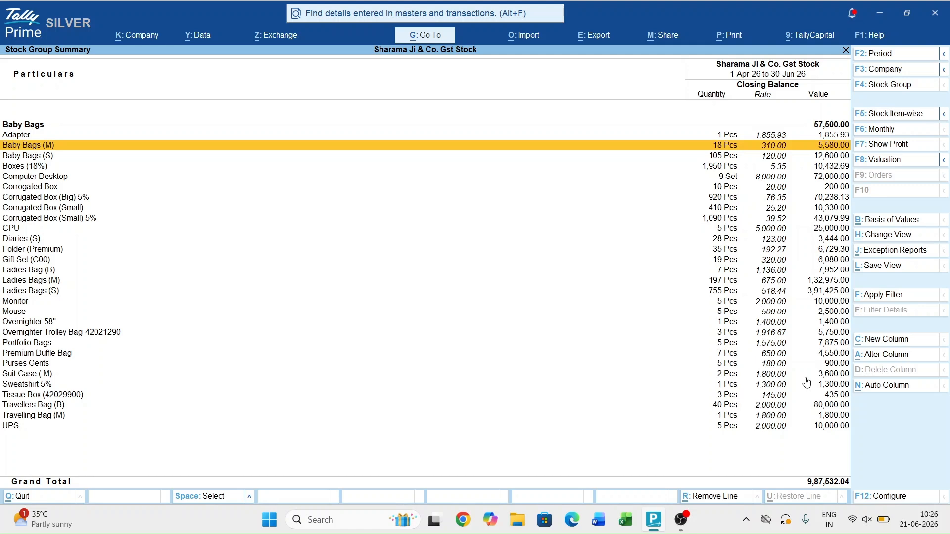
pyautogui.press('ctrl')
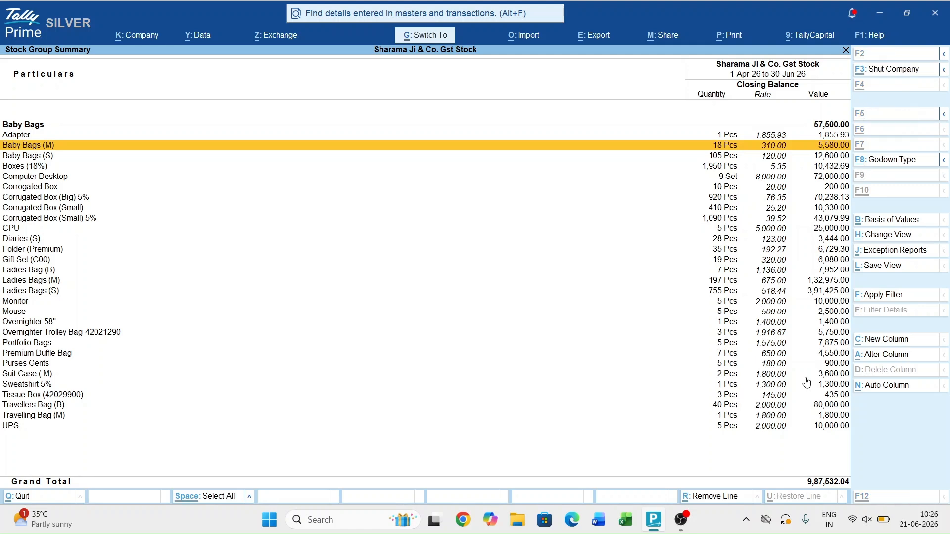
pyautogui.hotkey('ctrl', 'Return')
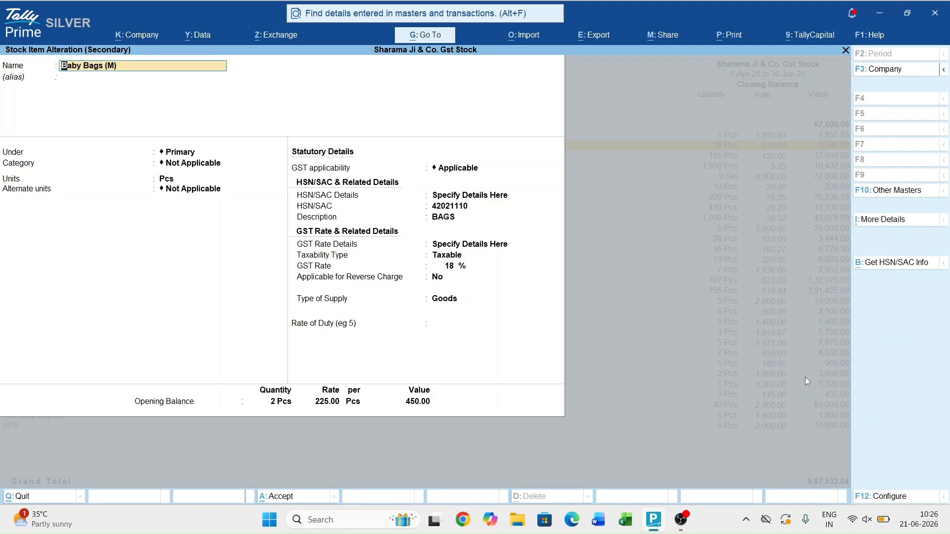
pyautogui.press('Return')
pyautogui.press('Return')
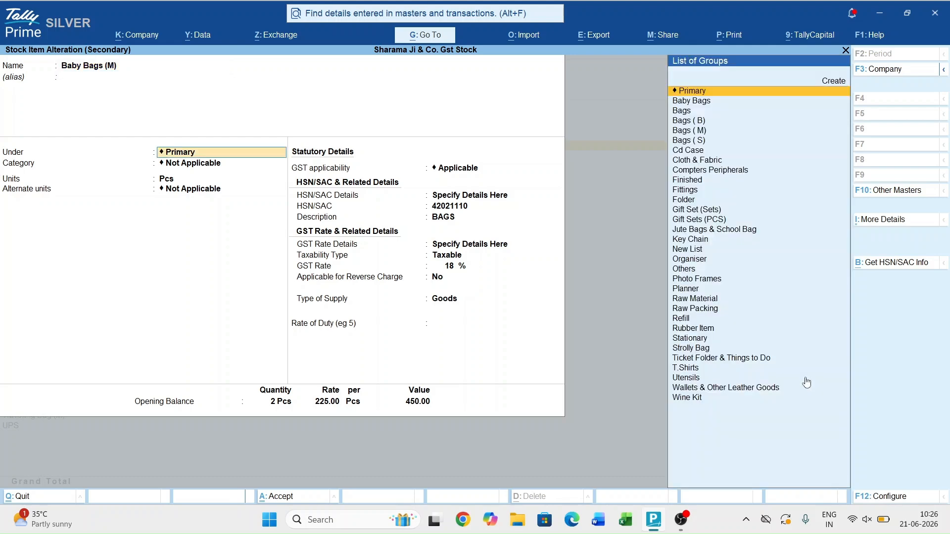
pyautogui.write('Bab')
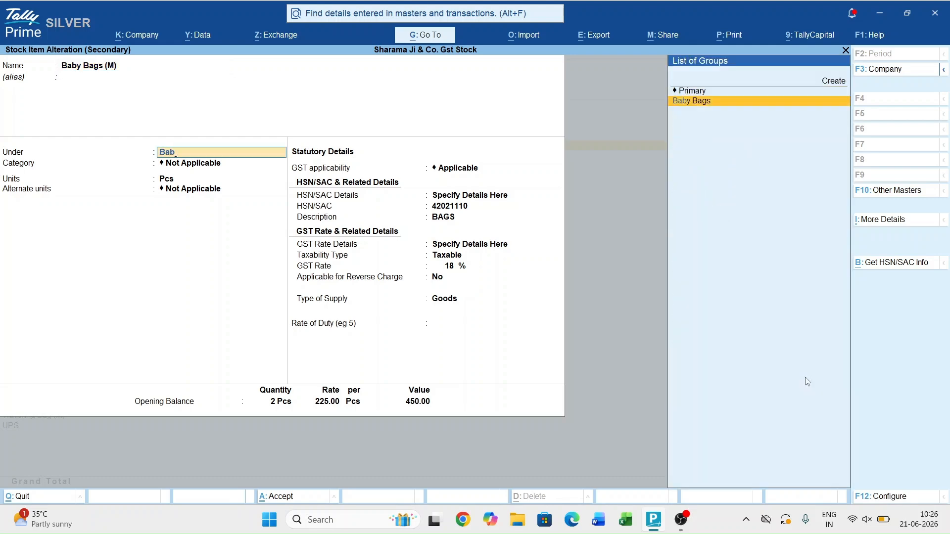
pyautogui.press('Return')
pyautogui.hotkey('ctrl', 'a')
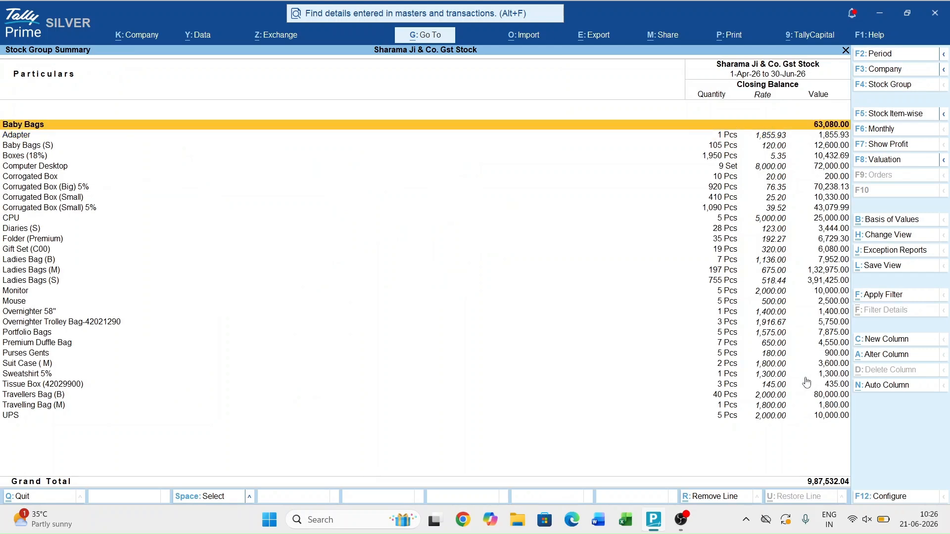
pyautogui.press('Return')
pyautogui.press('Escape')
# - Alter Baby Bags (S) directly from the summary, place it under the Baby Bags group and save it
pyautogui.press('Down')
pyautogui.press('Down')
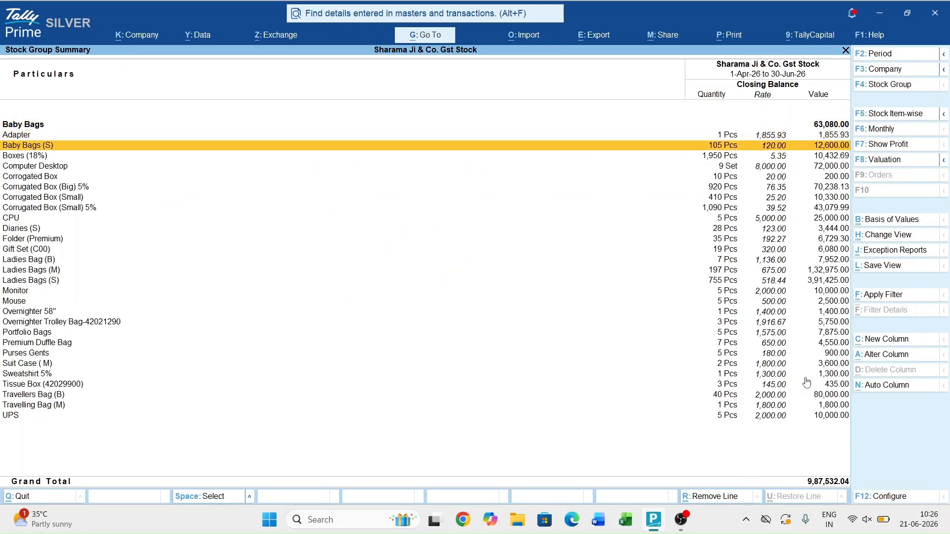
pyautogui.hotkey('ctrl', 'Return')
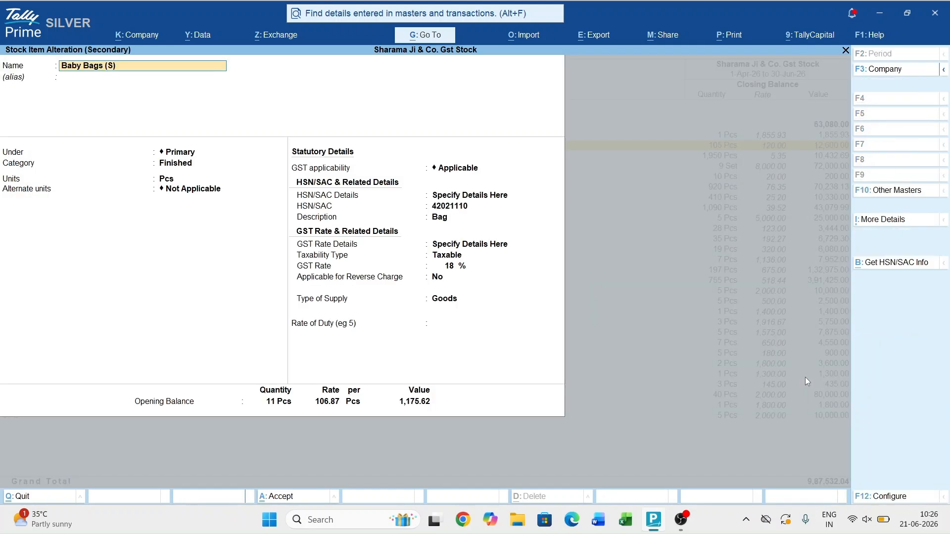
pyautogui.press('Return')
pyautogui.press('Return')
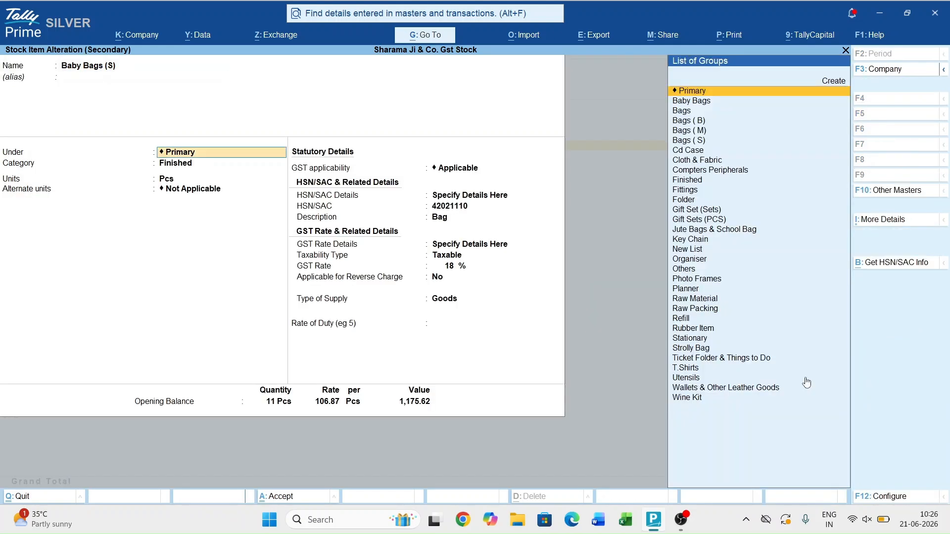
pyautogui.write('Baby')
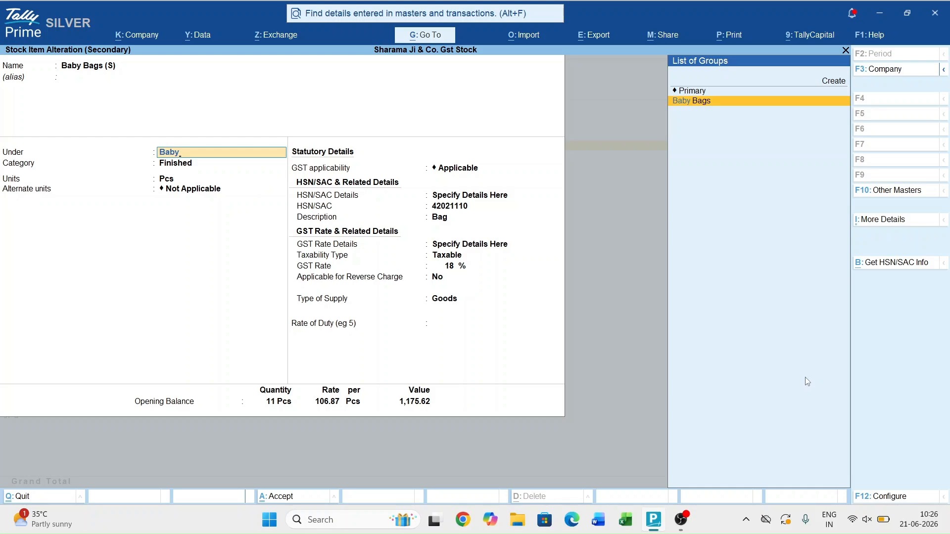
pyautogui.press('Return')
pyautogui.hotkey('ctrl', 'a')
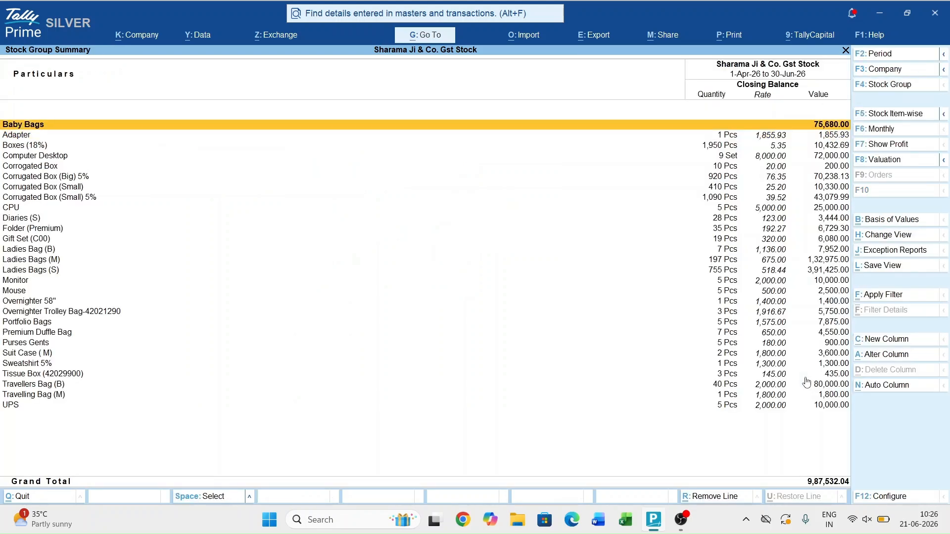
# - Check which items the Baby Bags group contains compared with the ungrouped items in the summary
pyautogui.press('Return')
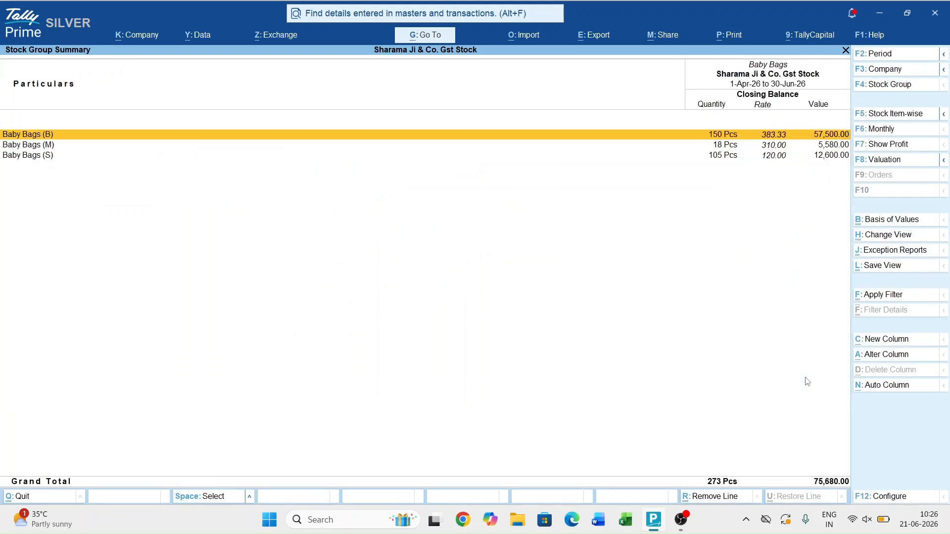
pyautogui.press('Escape')
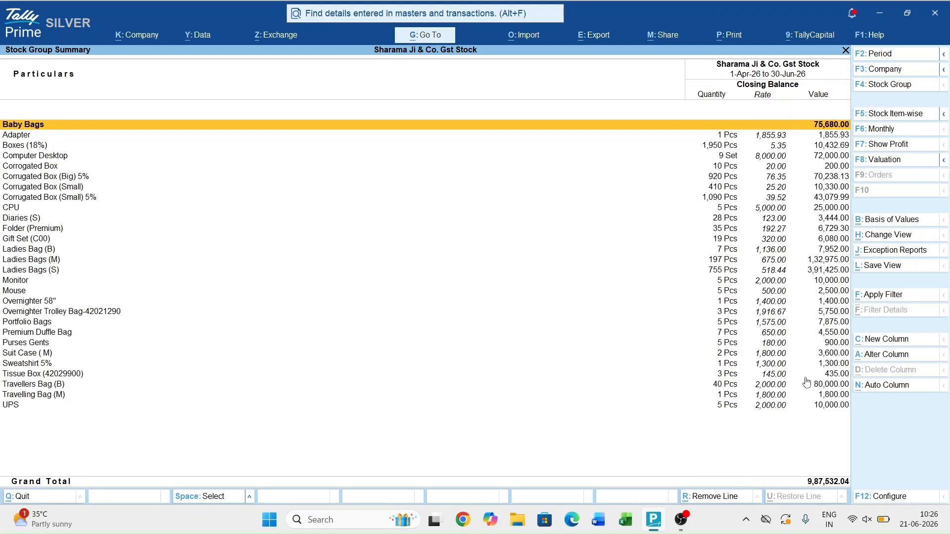
pyautogui.press('Down')
pyautogui.press('Up')
pyautogui.press('Up')
pyautogui.press('Up')
pyautogui.press('Up')
pyautogui.press('Up')
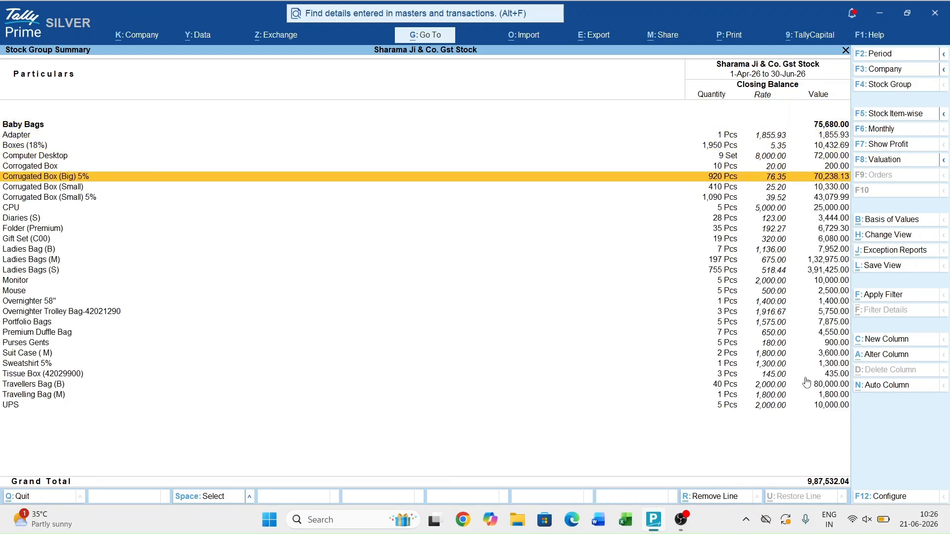
pyautogui.press('Return')
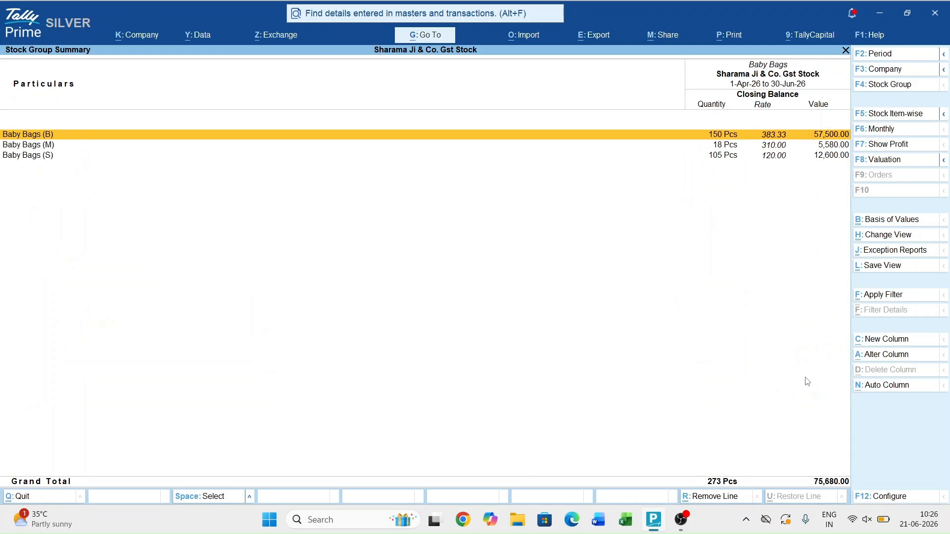
pyautogui.press('Escape')
# - Alter Computer Desktop from the summary, place it under a newly created stock group named Computer Peripherals and save it
pyautogui.press('Down')
pyautogui.press('Down')
pyautogui.press('Down')
pyautogui.press('Down')
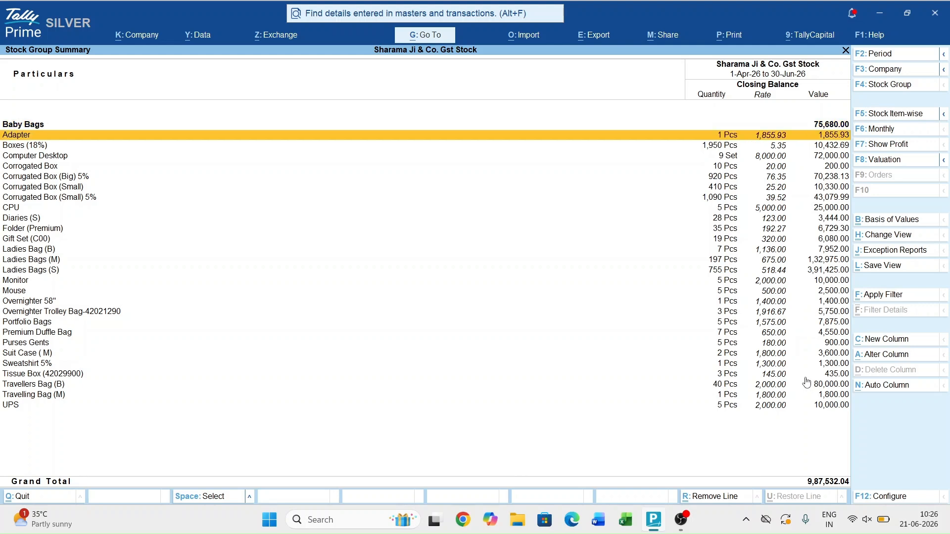
pyautogui.press('Up')
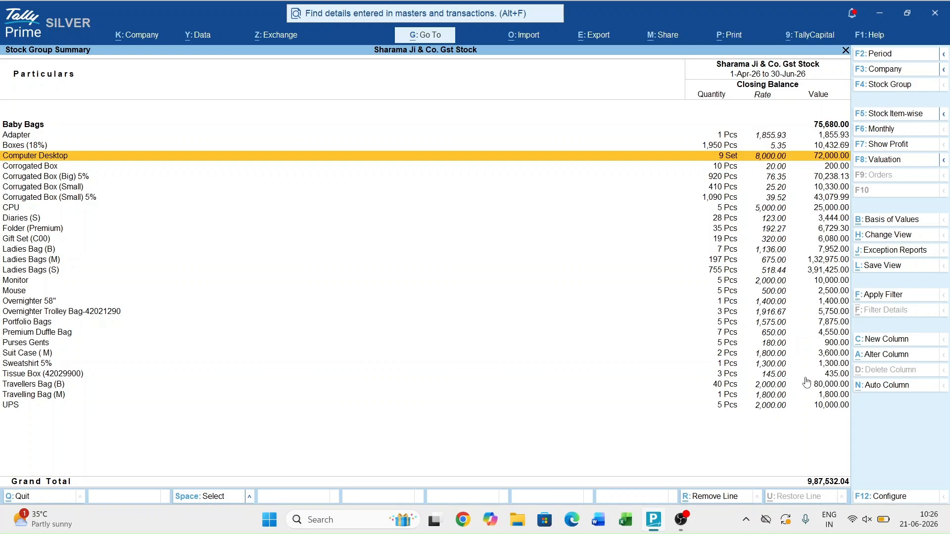
pyautogui.press('ctrl')
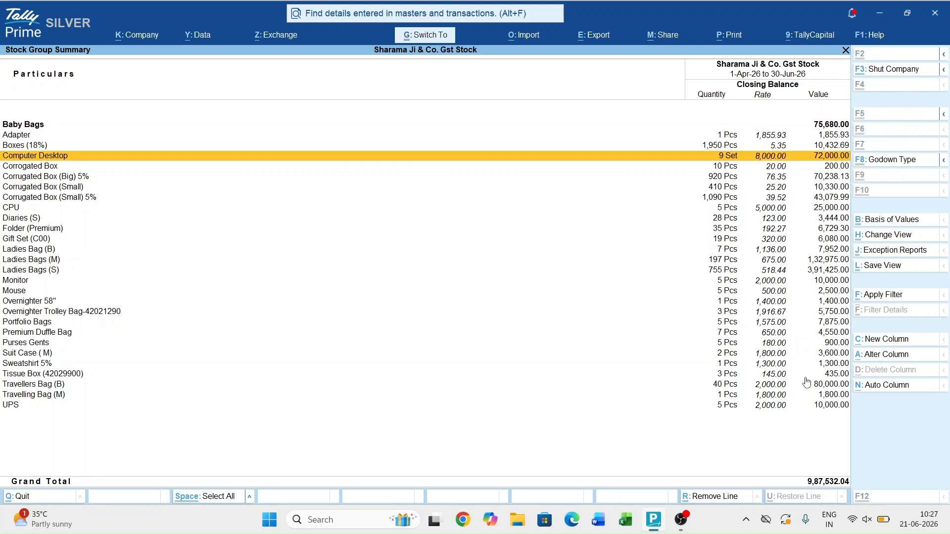
pyautogui.hotkey('ctrl', 'Return')
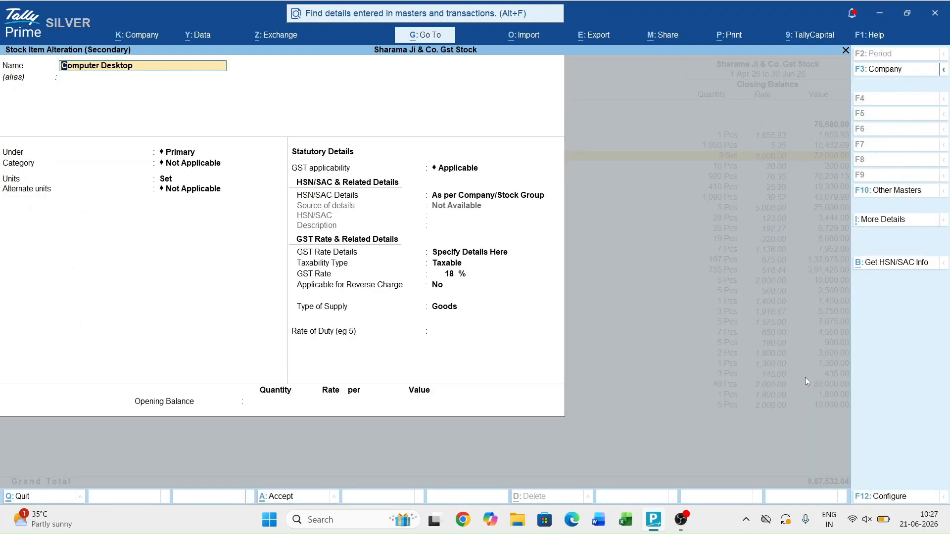
pyautogui.press('Return')
pyautogui.press('Return')
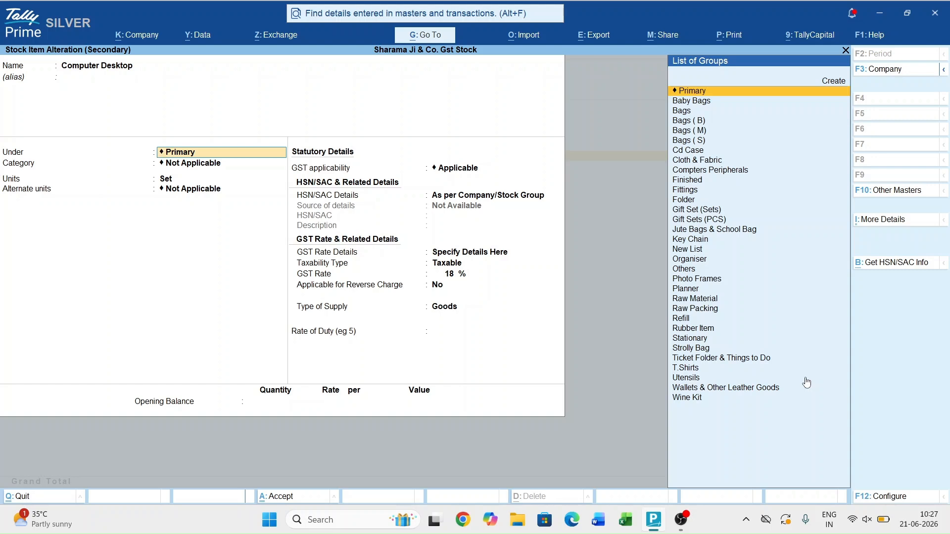
pyautogui.hotkey('alt', 'c')
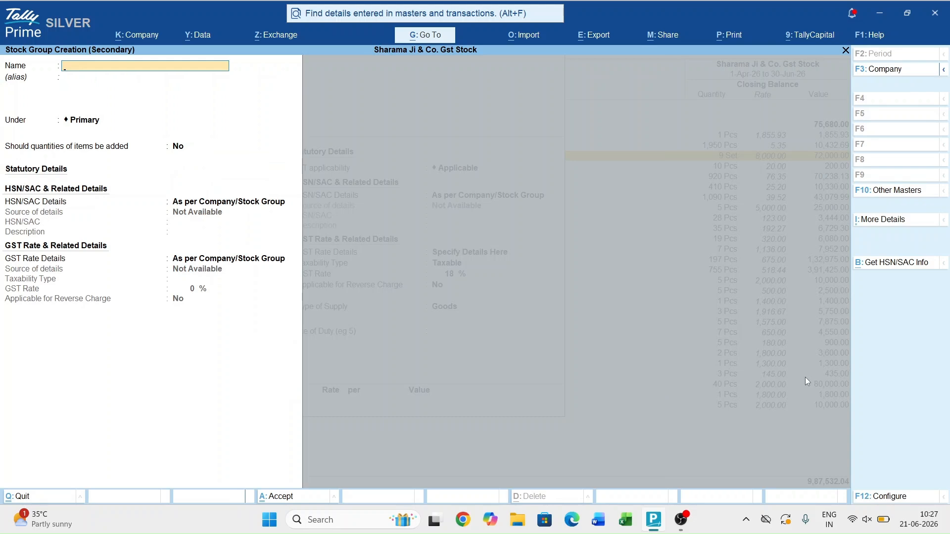
pyautogui.write('Computer Peripherals')
pyautogui.hotkey('ctrl', 'a')
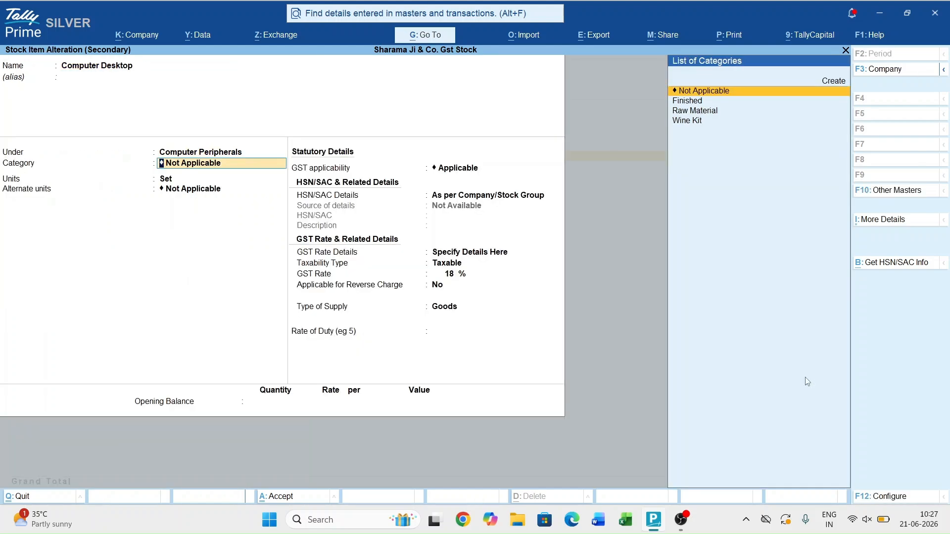
pyautogui.hotkey('ctrl', 'a')
# - Look at the items inside the Computer Peripherals group and return to the summary
pyautogui.press('Up')
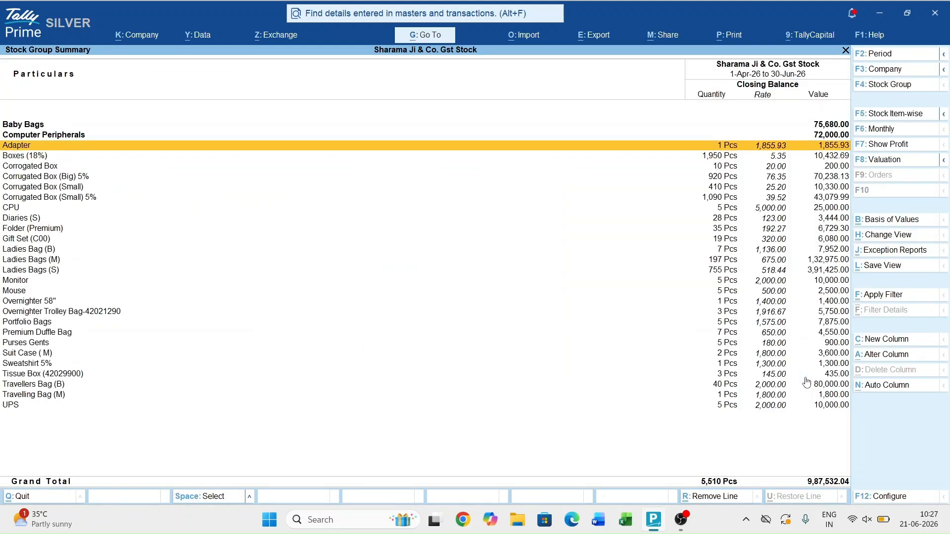
pyautogui.press('Up')
pyautogui.press('Return')
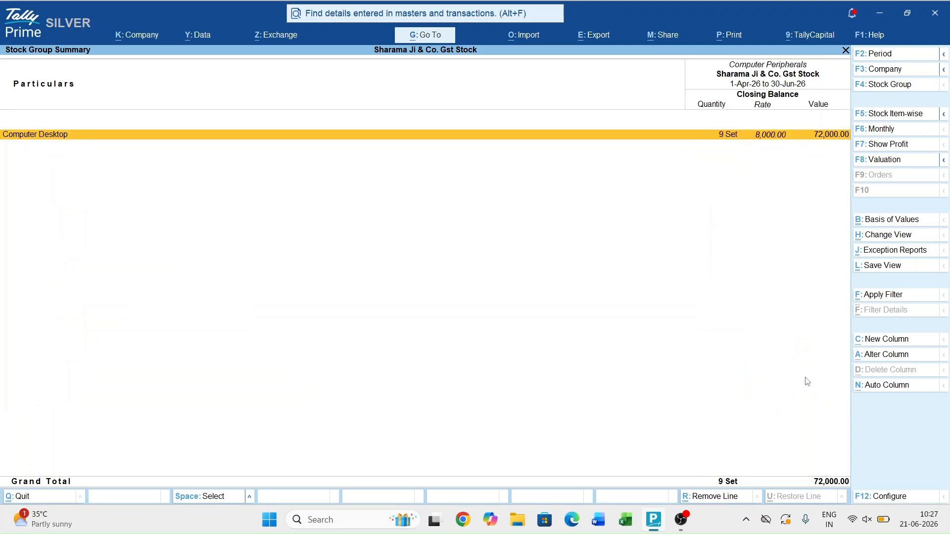
pyautogui.press('Escape')
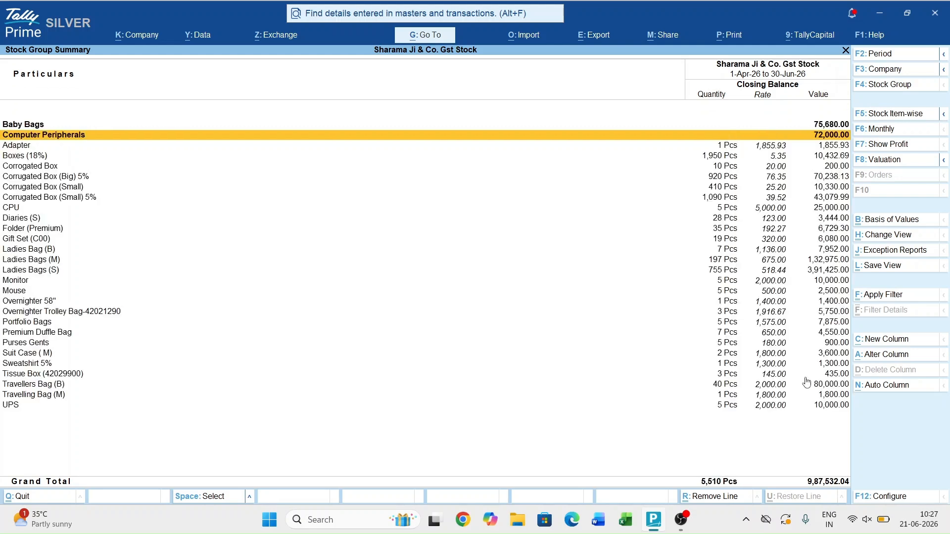
# - Alter CPU from the summary, place it under the existing Compters Peripherals group and save it
pyautogui.press('Down')
pyautogui.press('Down')
pyautogui.press('Down')
pyautogui.press('Down')
pyautogui.press('Down')
pyautogui.press('Down')
pyautogui.press('Down')
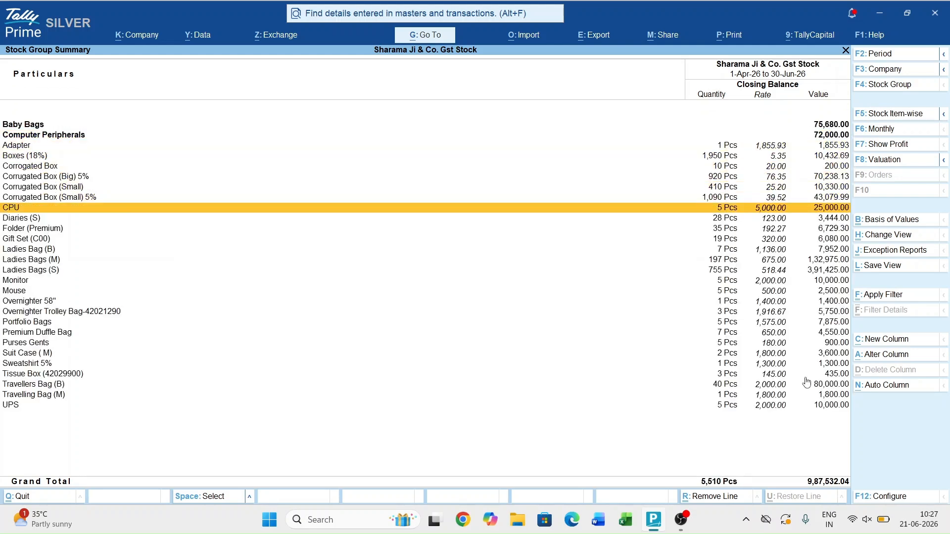
pyautogui.press('ctrl')
pyautogui.hotkey('ctrl', 'Return')
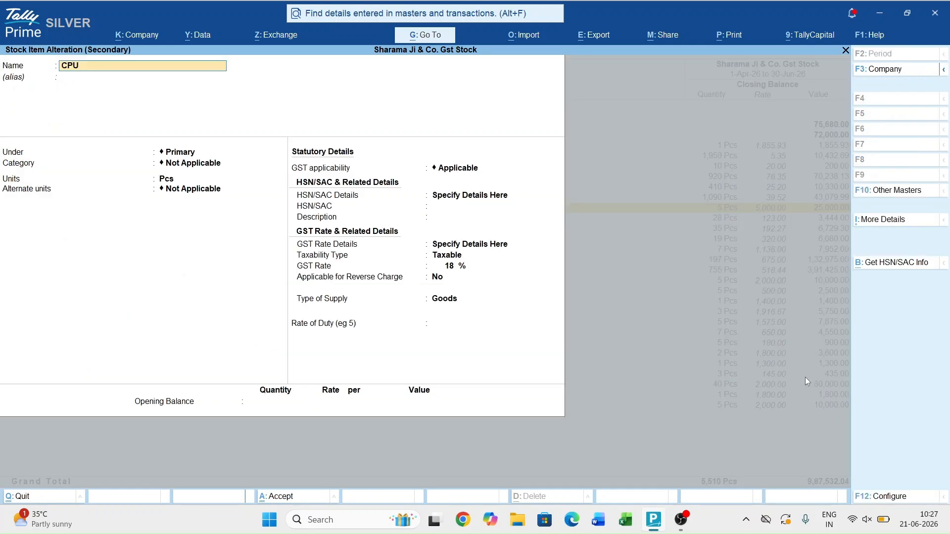
pyautogui.press('Return')
pyautogui.press('Return')
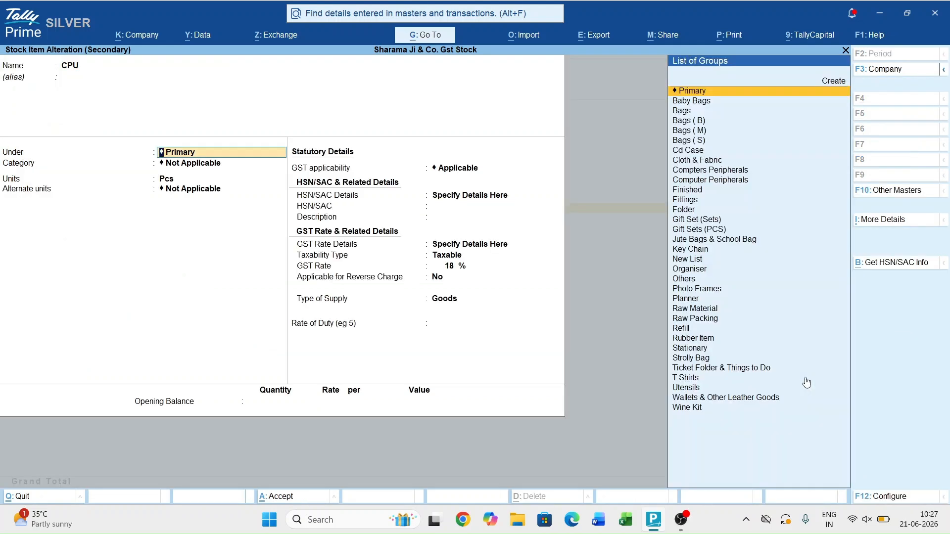
pyautogui.write('Comp')
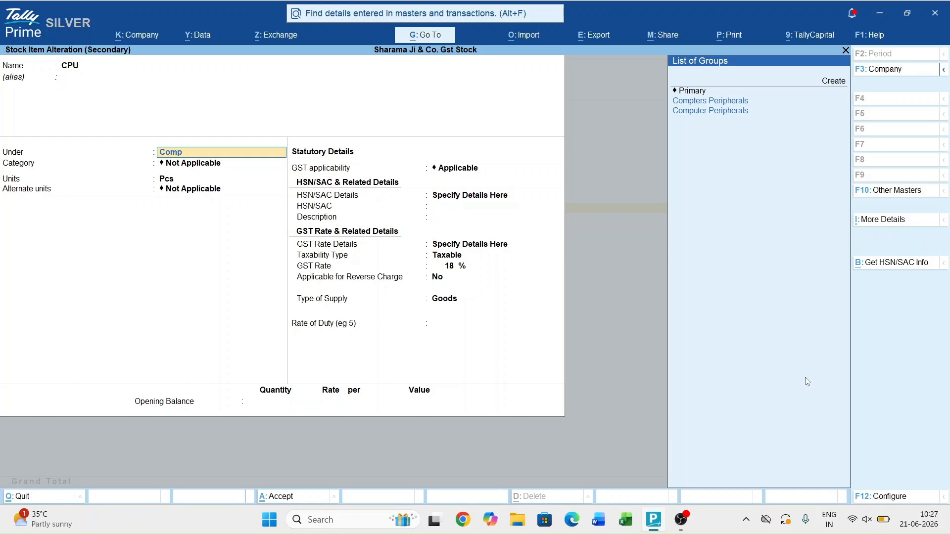
pyautogui.press('Return')
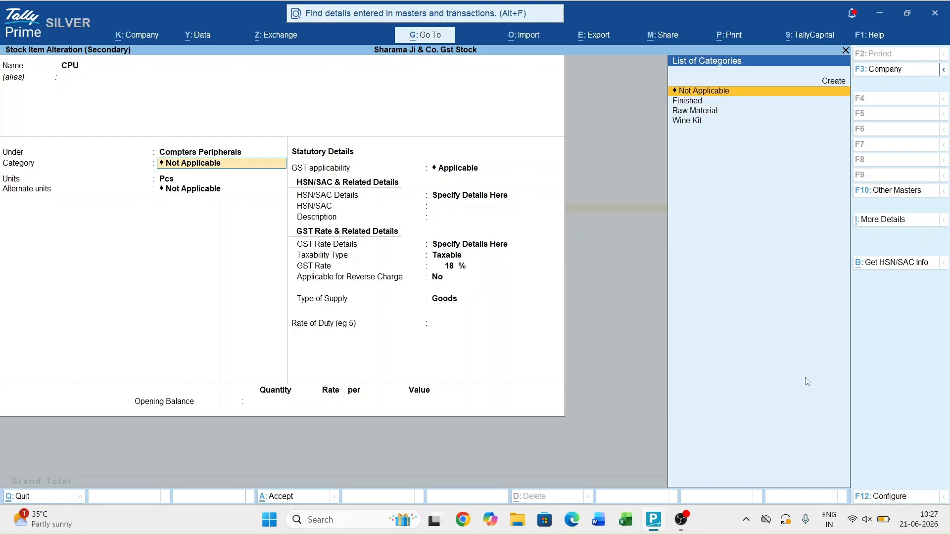
pyautogui.hotkey('ctrl', 'a')
# - Look at the items inside the Compters Peripherals group
pyautogui.press('Up')
pyautogui.press('Up')
pyautogui.press('Up')
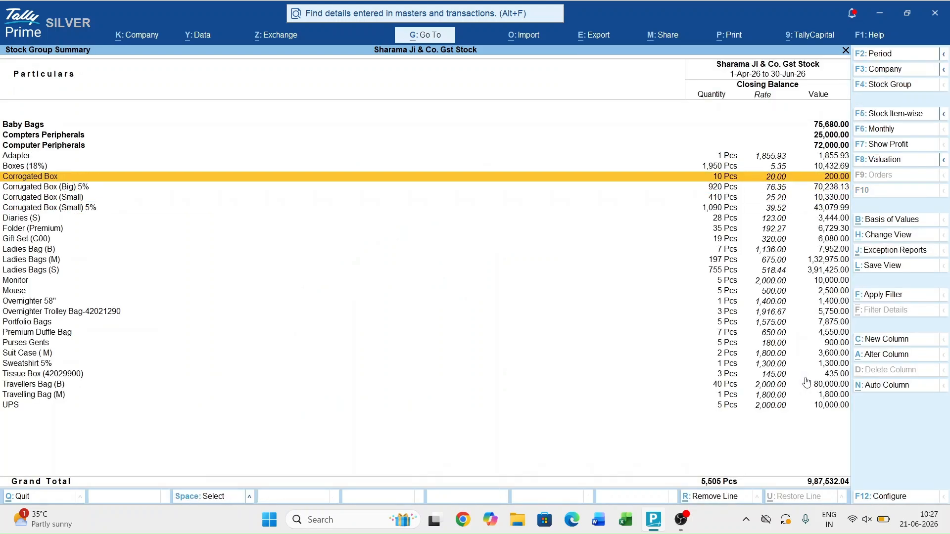
pyautogui.press('Up')
pyautogui.press('Up')
pyautogui.press('Up')
pyautogui.press('Up')
pyautogui.press('Return')
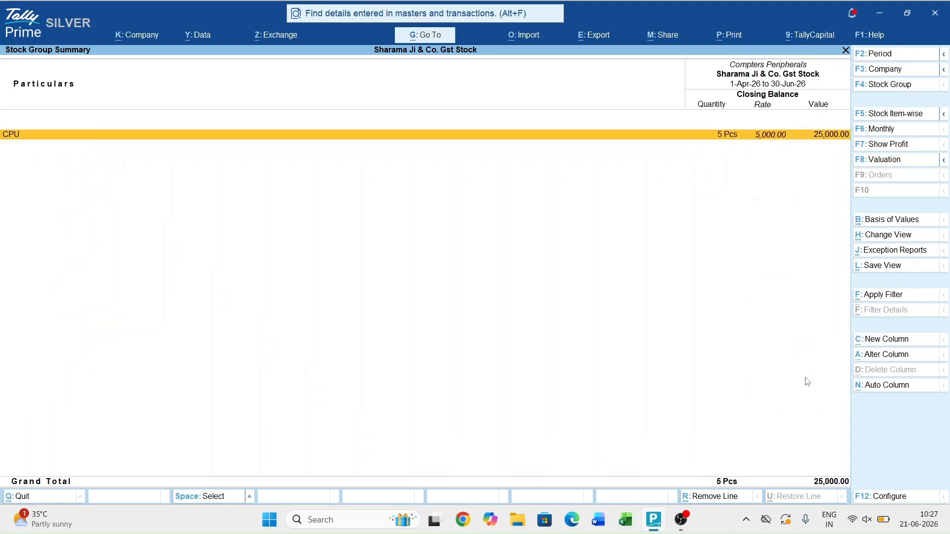
# - View CPU's May purchase voucher through its monthly summary and return to the group's item list
pyautogui.press('Return')
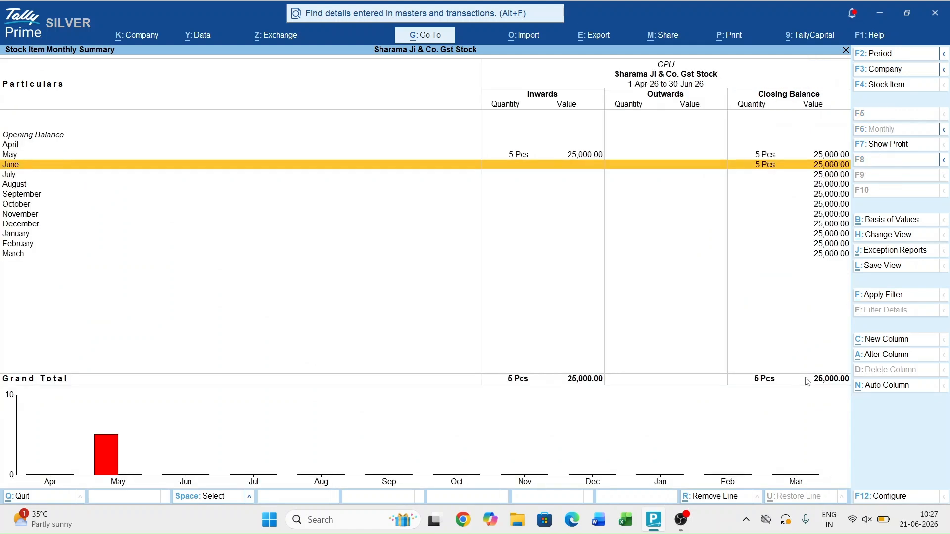
pyautogui.press('Up')
pyautogui.press('Return')
pyautogui.press('Return')
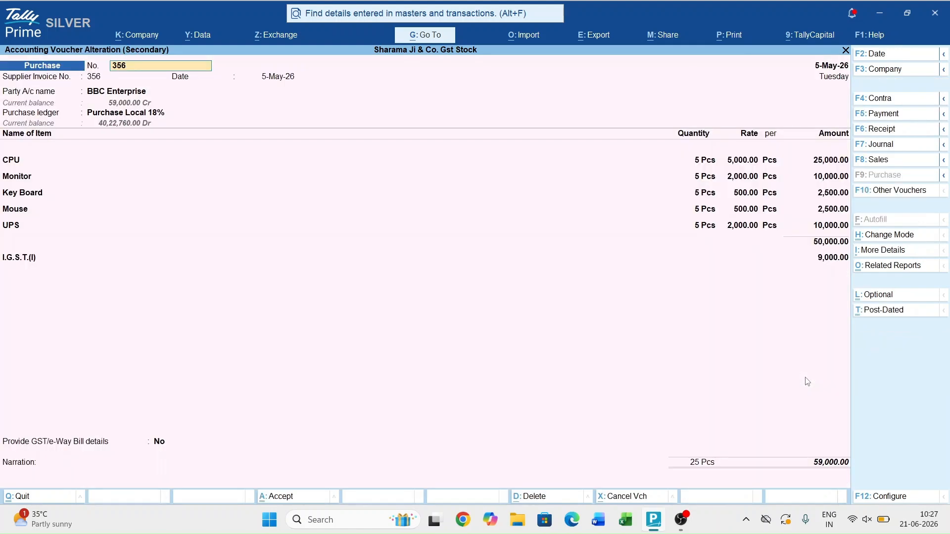
pyautogui.press('Escape')
pyautogui.press('Escape')
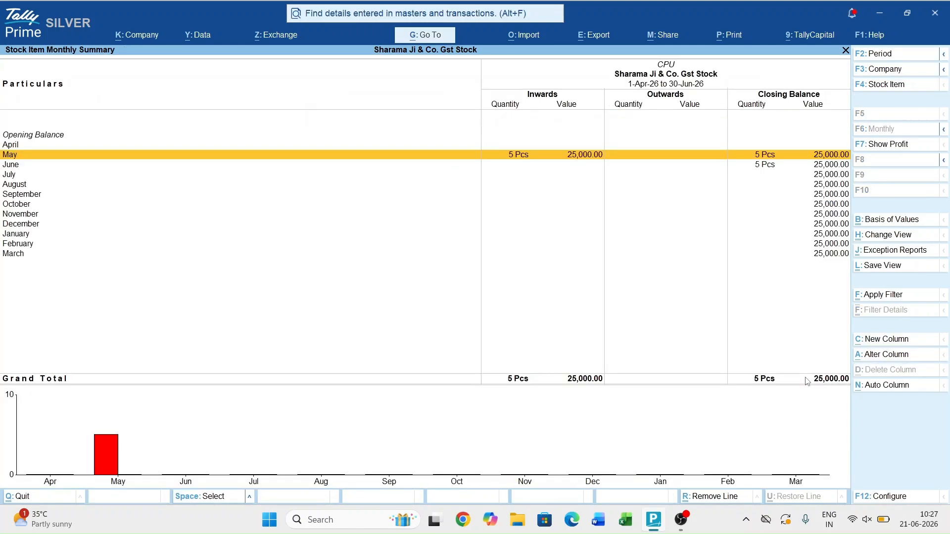
pyautogui.press('Escape')
# - Alter CPU from the Compters Peripherals item list, move it to the Computer Peripherals group and save it
pyautogui.hotkey('ctrl', 'Return')
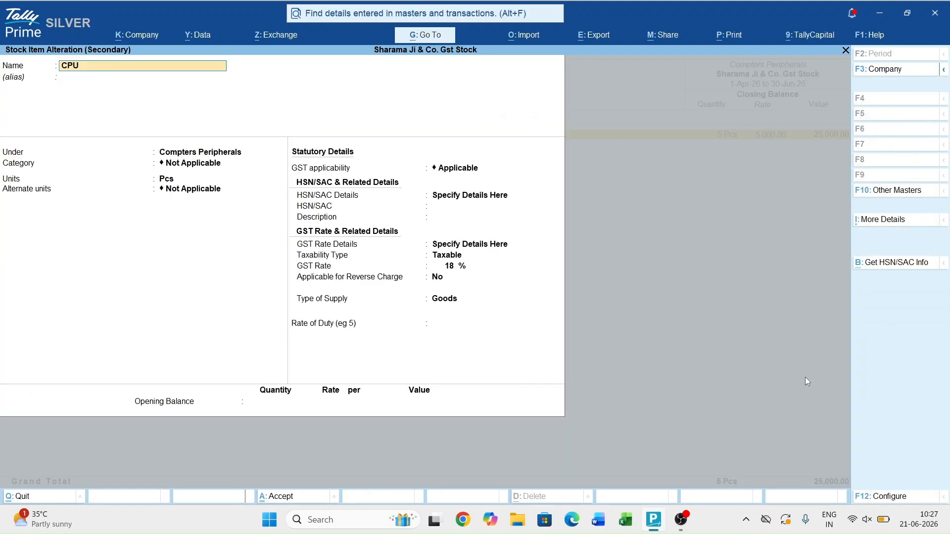
pyautogui.press('Return')
pyautogui.press('Return')
pyautogui.press('Down')
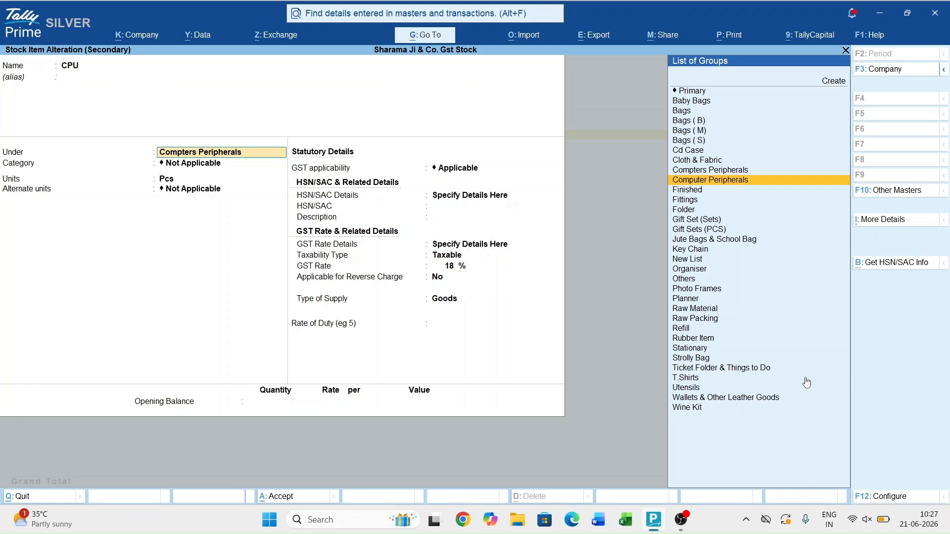
pyautogui.press('Return')
pyautogui.hotkey('ctrl', 'a')
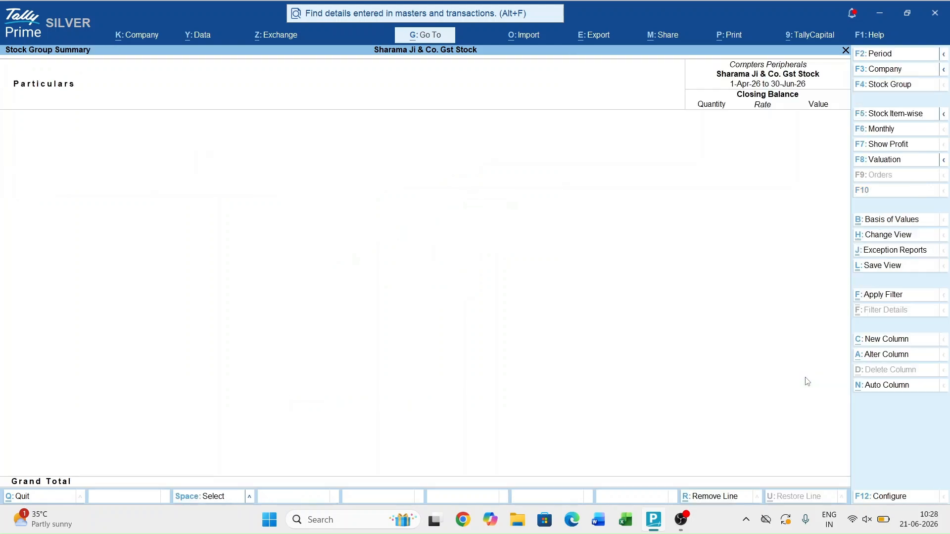
# - Return to the summary and check the contents of the Computer Peripherals group
pyautogui.press('Escape')
pyautogui.press('Down')
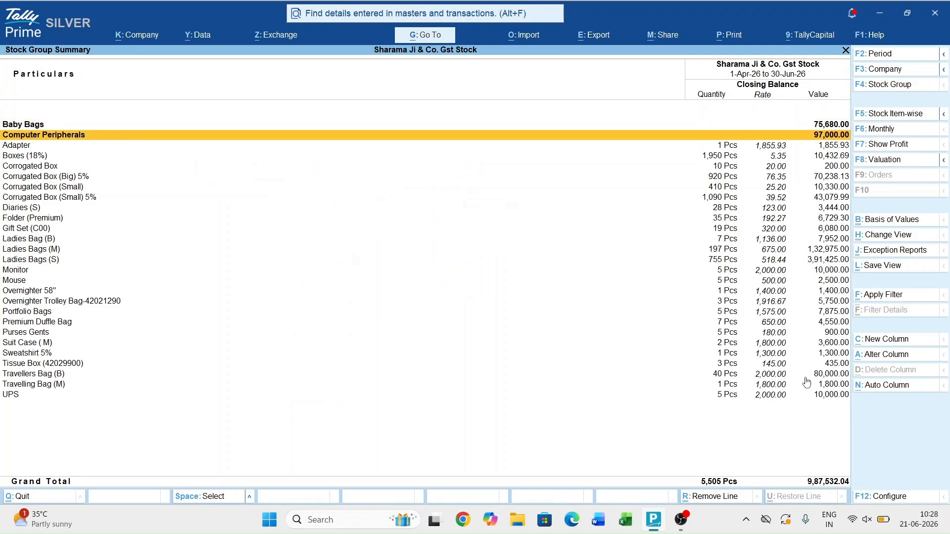
pyautogui.press('Return')
pyautogui.press('Escape')
# - Alter Monitor from the summary, place it under the Computer Peripherals group and save it
pyautogui.press('Down')
pyautogui.press('Down')
pyautogui.press('Down')
pyautogui.press('Down')
pyautogui.press('Down')
pyautogui.press('Down')
pyautogui.press('Down')
pyautogui.press('Down')
pyautogui.press('Down')
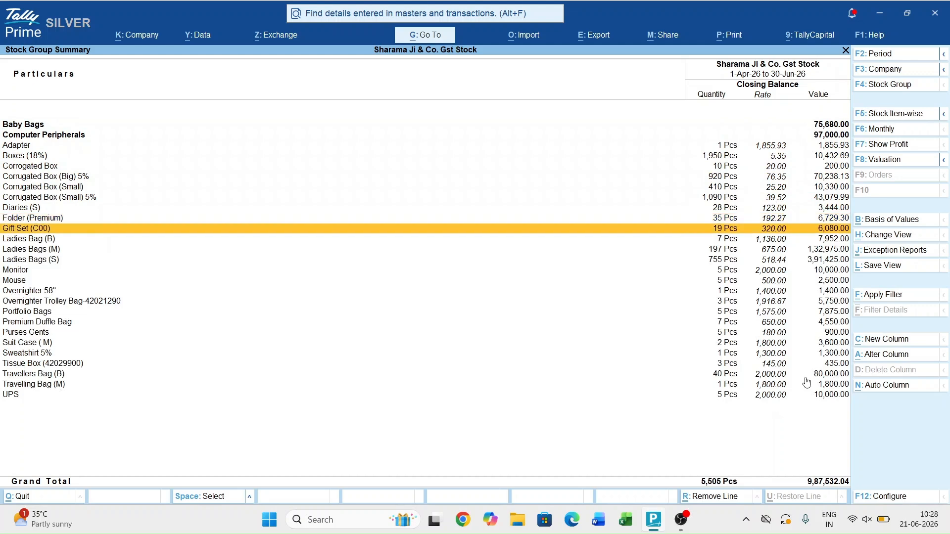
pyautogui.press('Down')
pyautogui.press('Down')
pyautogui.press('Down')
pyautogui.press('Down')
pyautogui.press('Return')
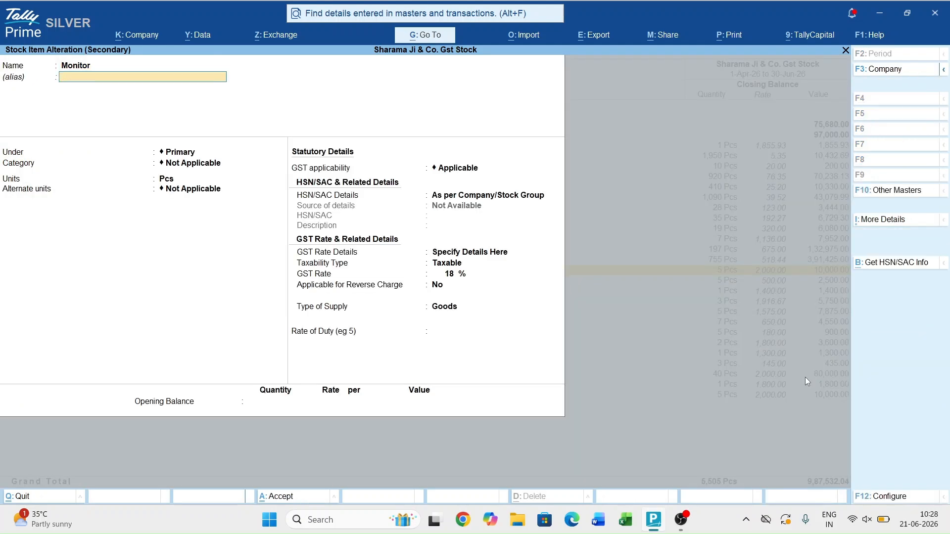
pyautogui.press('Return')
pyautogui.write('Compu')
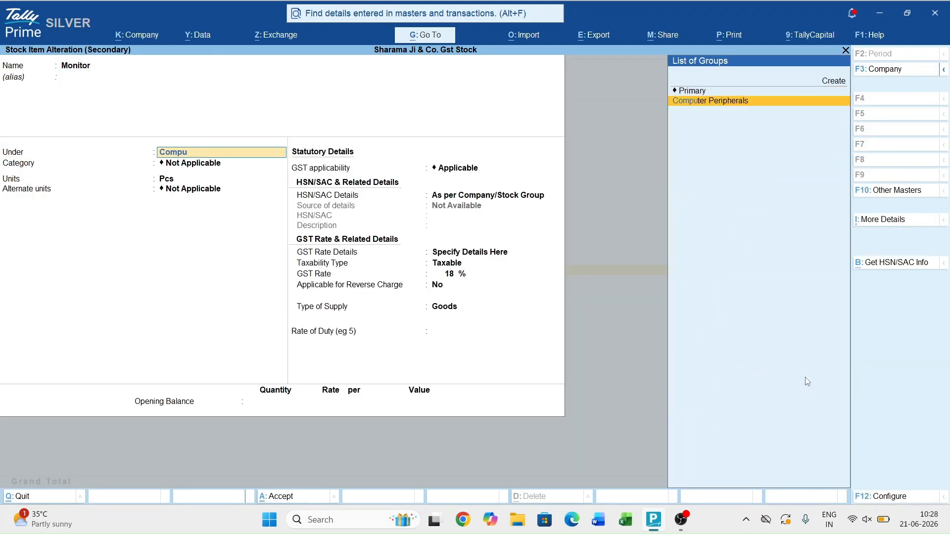
pyautogui.press('BackSpace')
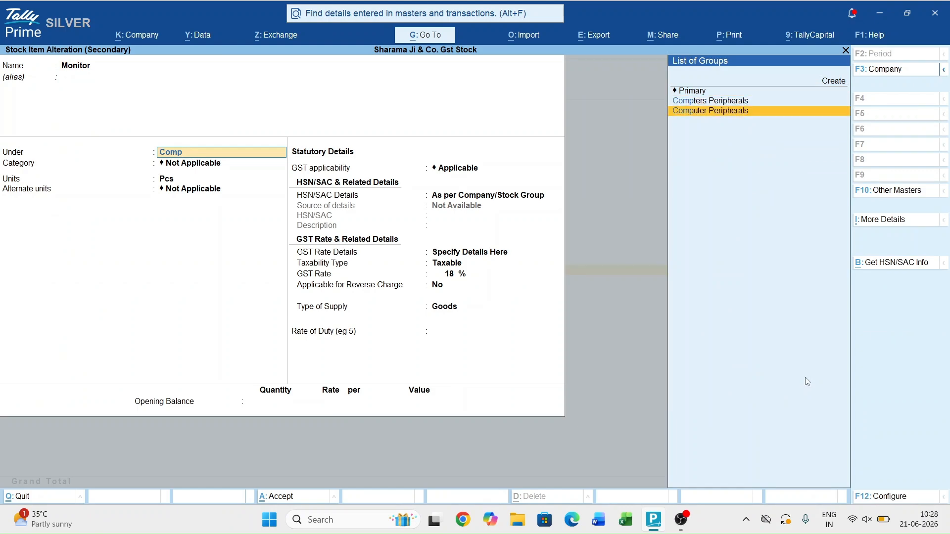
pyautogui.press('Return')
pyautogui.hotkey('ctrl', 'a')
# - Check the Computer Peripherals group for the newly assigned Monitor item and return to the summary
pyautogui.press('Up')
pyautogui.press('Up')
pyautogui.press('Up')
pyautogui.press('Up')
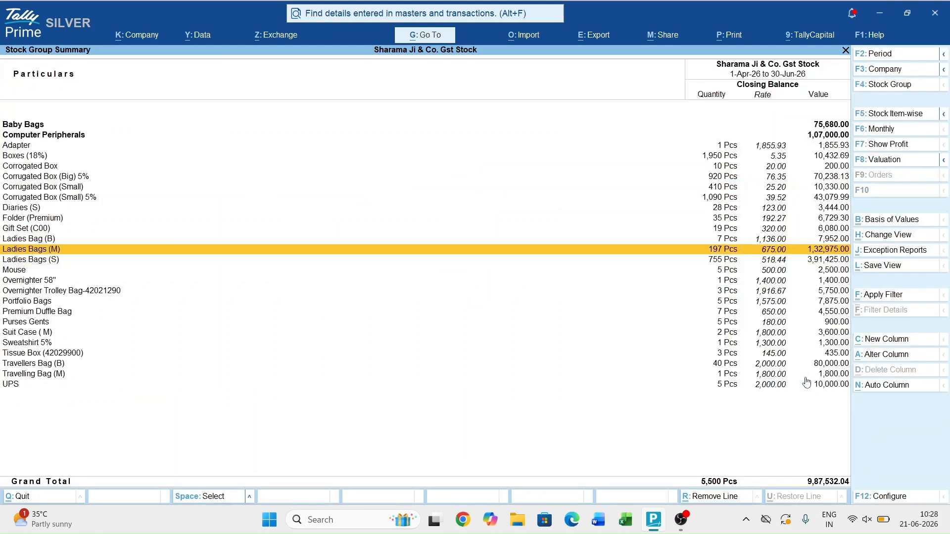
pyautogui.press('Up')
pyautogui.press('Up')
pyautogui.press('Up')
pyautogui.press('Up')
pyautogui.press('Up')
pyautogui.press('Up')
pyautogui.press('Up')
pyautogui.press('Up')
pyautogui.press('Return')
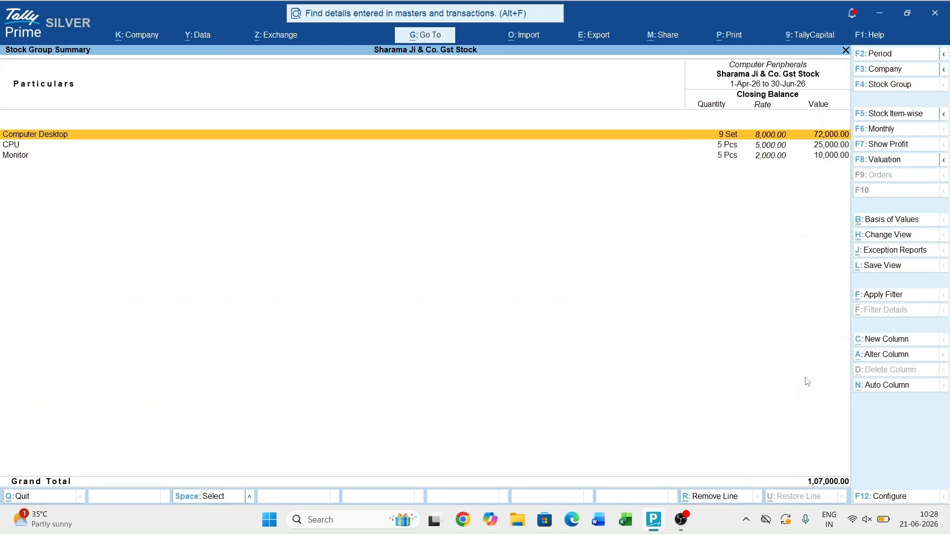
pyautogui.press('Down')
pyautogui.press('Down')
pyautogui.press('Escape')
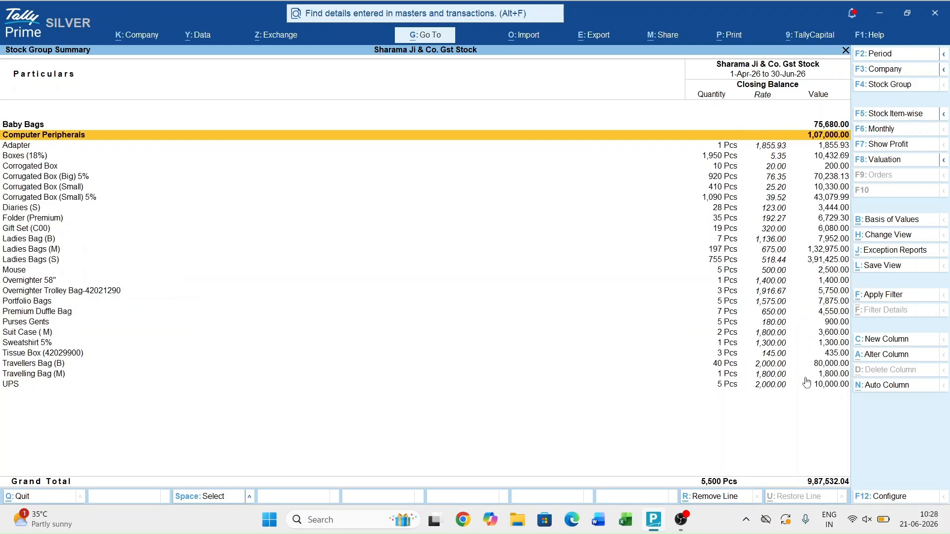
# - Alter Mouse from the summary, place it under the Computer Peripherals group and save it
pyautogui.press('Down')
pyautogui.press('Down')
pyautogui.press('Down')
pyautogui.press('Down')
pyautogui.press('Down')
pyautogui.press('Down')
pyautogui.press('Down')
pyautogui.press('Down')
pyautogui.press('Down')
pyautogui.press('Down')
pyautogui.press('Down')
pyautogui.press('Down')
pyautogui.press('Down')
pyautogui.press('Down')
pyautogui.press('Down')
pyautogui.press('Up')
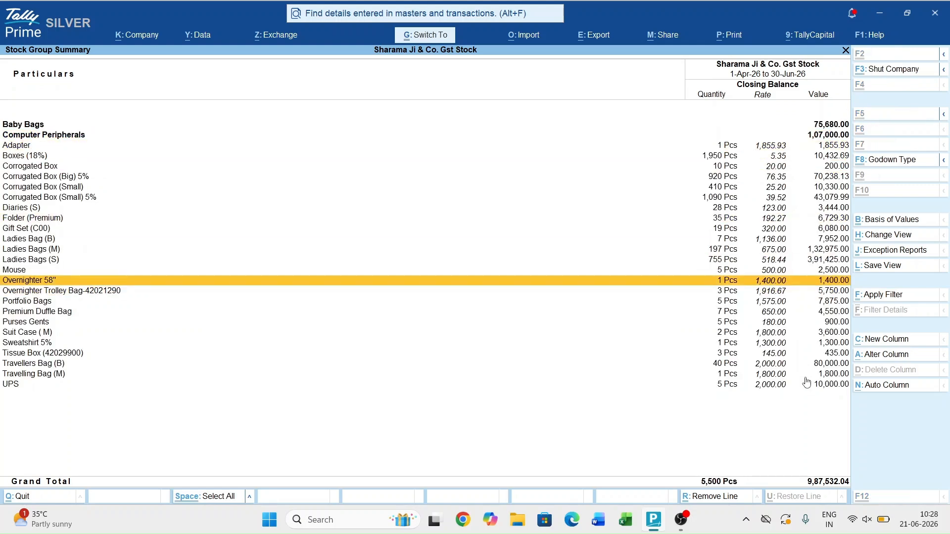
pyautogui.press('Up')
pyautogui.hotkey('ctrl', 'Return')
pyautogui.press('Return')
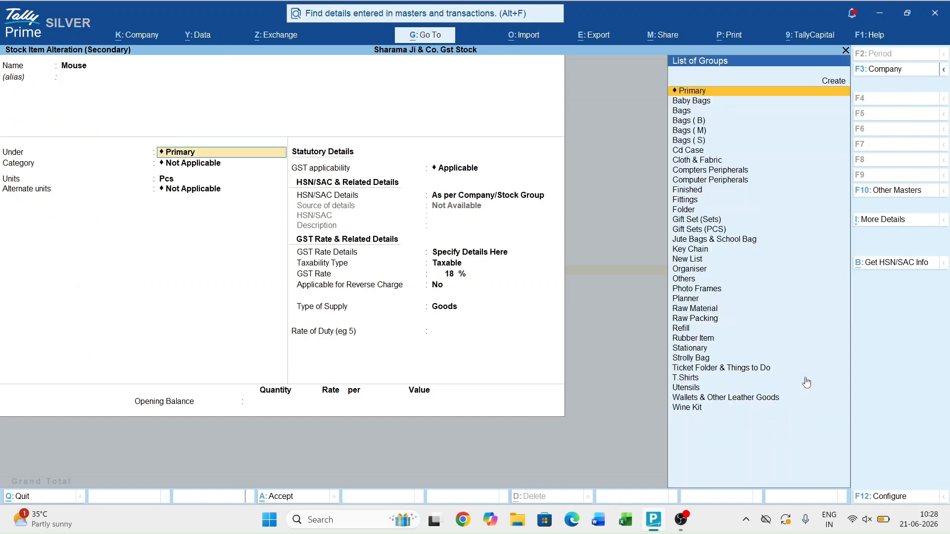
pyautogui.write('Com')
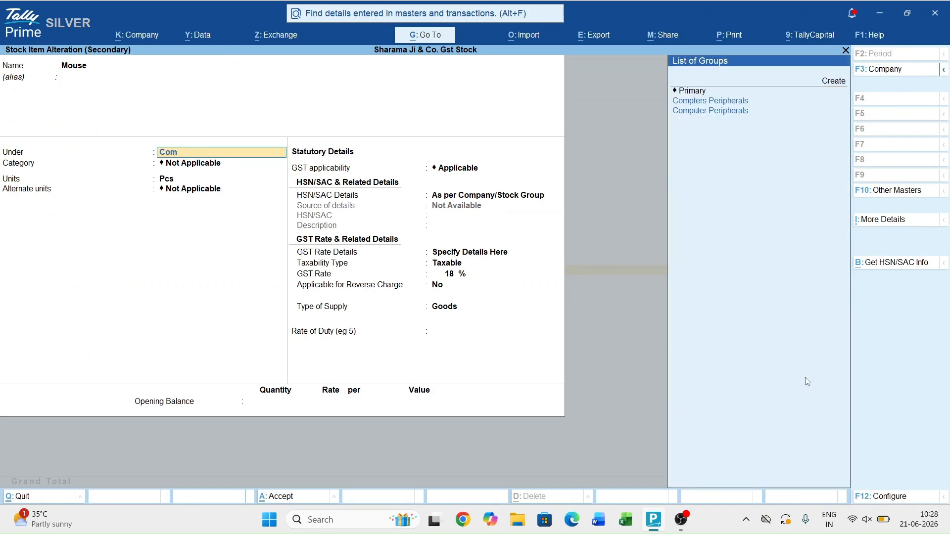
pyautogui.press('Down')
pyautogui.press('Return')
pyautogui.hotkey('ctrl', 'a')
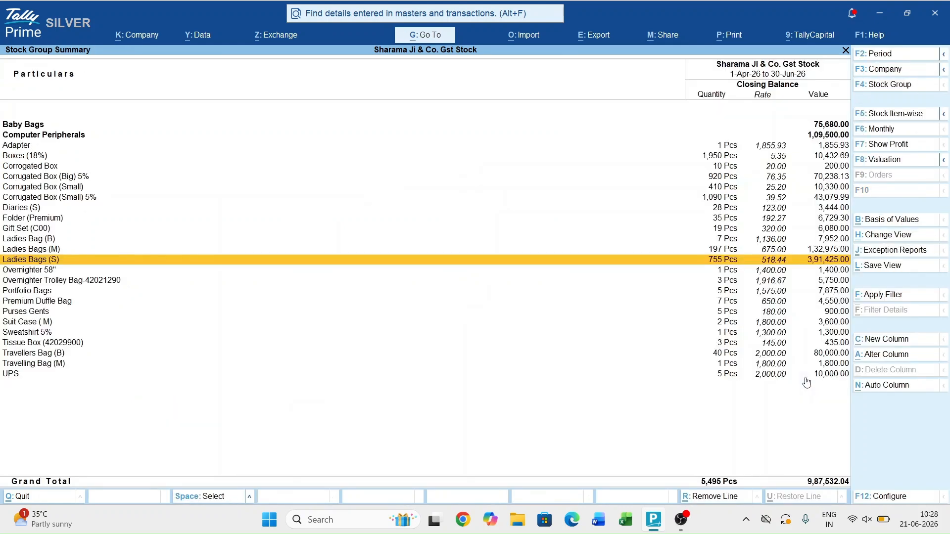
# - Check the Computer Peripherals group for the newly assigned Mouse item and return to the summary
pyautogui.press('Up')
pyautogui.press('Up')
pyautogui.press('Up')
pyautogui.press('Up')
pyautogui.press('Up')
pyautogui.press('Up')
pyautogui.press('Up')
pyautogui.press('Up')
pyautogui.press('Up')
pyautogui.press('Up')
pyautogui.press('Up')
pyautogui.press('Up')
pyautogui.press('Down')
pyautogui.press('Return')
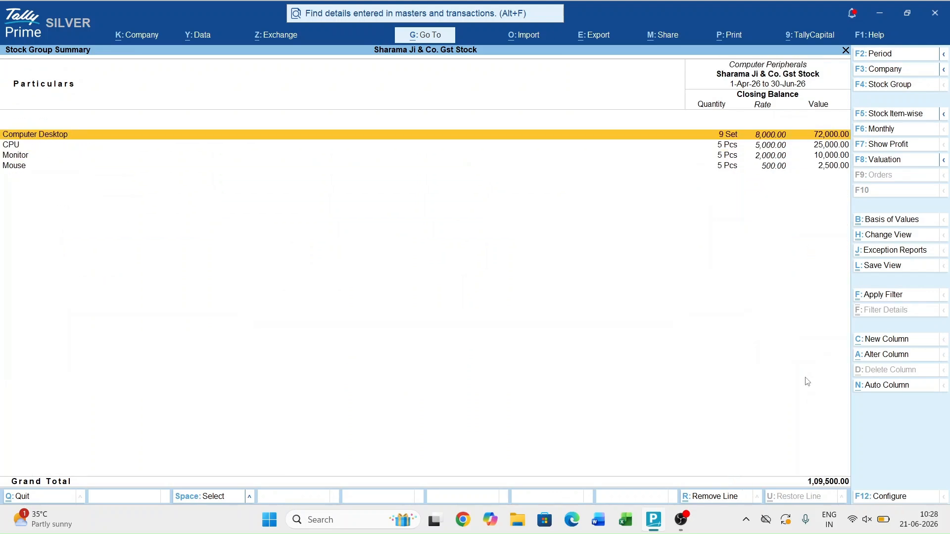
pyautogui.press('Down')
pyautogui.press('Down')
pyautogui.press('Down')
pyautogui.press('Escape')
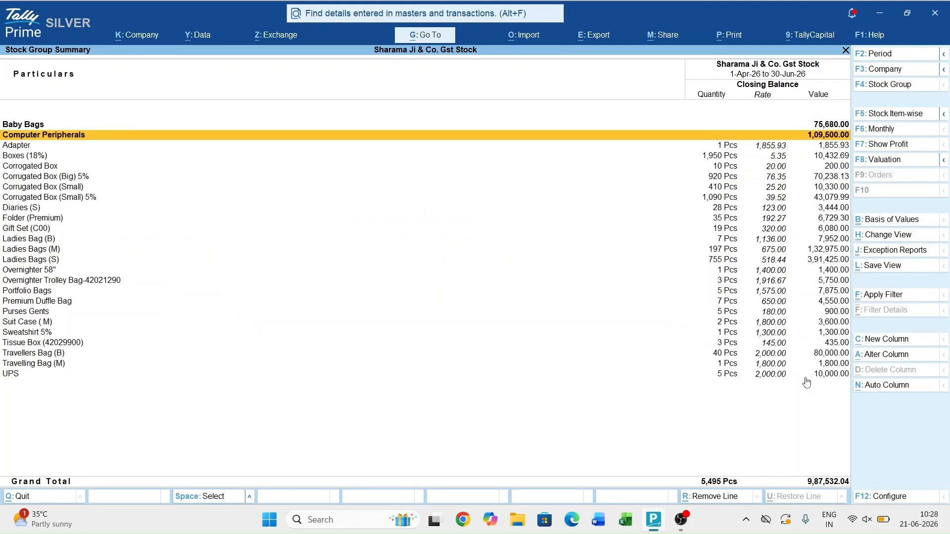
# - Look through the remaining ungrouped stock items in the summary for further computer-related items
pyautogui.press('Down')
pyautogui.press('Down')
pyautogui.press('Down')
pyautogui.press('Down')
pyautogui.press('Down')
pyautogui.press('Down')
pyautogui.press('Down')
pyautogui.press('Down')
pyautogui.press('Down')
pyautogui.press('Down')
pyautogui.press('Down')
pyautogui.press('Down')
pyautogui.press('Down')
pyautogui.press('Down')
pyautogui.press('Down')
pyautogui.press('Down')
pyautogui.press('Down')
pyautogui.press('Down')
pyautogui.press('Down')
pyautogui.press('Down')
pyautogui.press('Down')
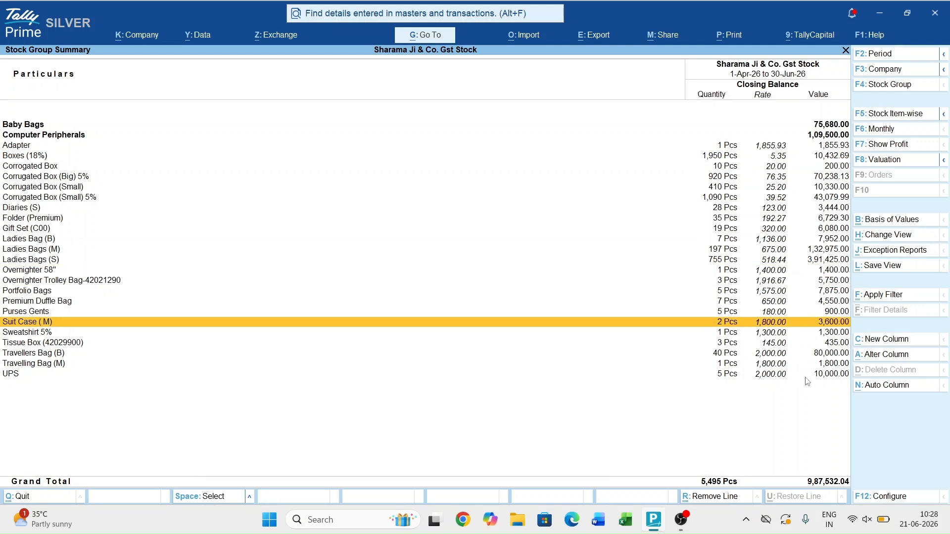
# - Alter Adapter from the summary, place it under the Computer Peripherals group and save it
pyautogui.press('Up')
pyautogui.press('Up')
pyautogui.press('Up')
pyautogui.press('Up')
pyautogui.press('Up')
pyautogui.press('Up')
pyautogui.press('Up')
pyautogui.press('Up')
pyautogui.press('Up')
pyautogui.press('Up')
pyautogui.press('Up')
pyautogui.press('Up')
pyautogui.press('Up')
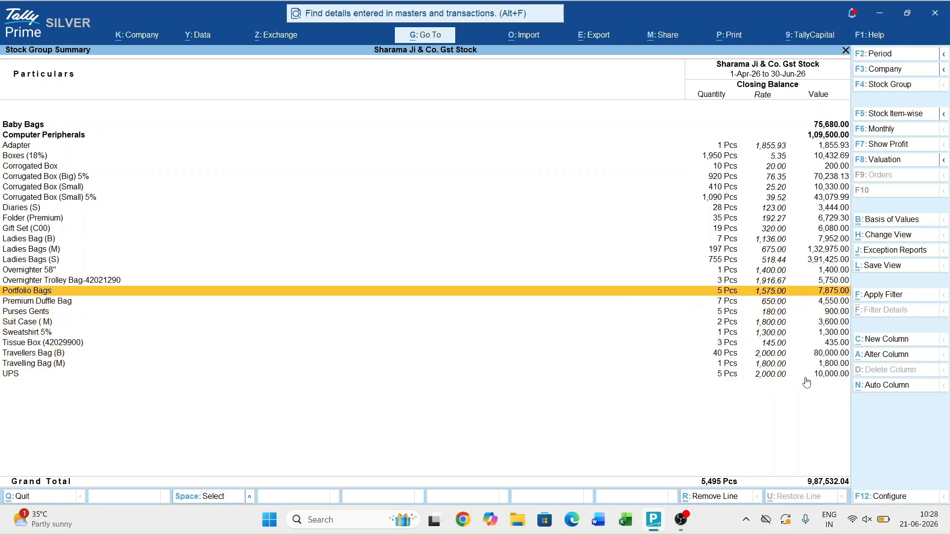
pyautogui.press('Up')
pyautogui.press('Up')
pyautogui.press('Up')
pyautogui.press('Up')
pyautogui.press('Up')
pyautogui.press('Up')
pyautogui.press('Up')
pyautogui.press('Up')
pyautogui.press('Up')
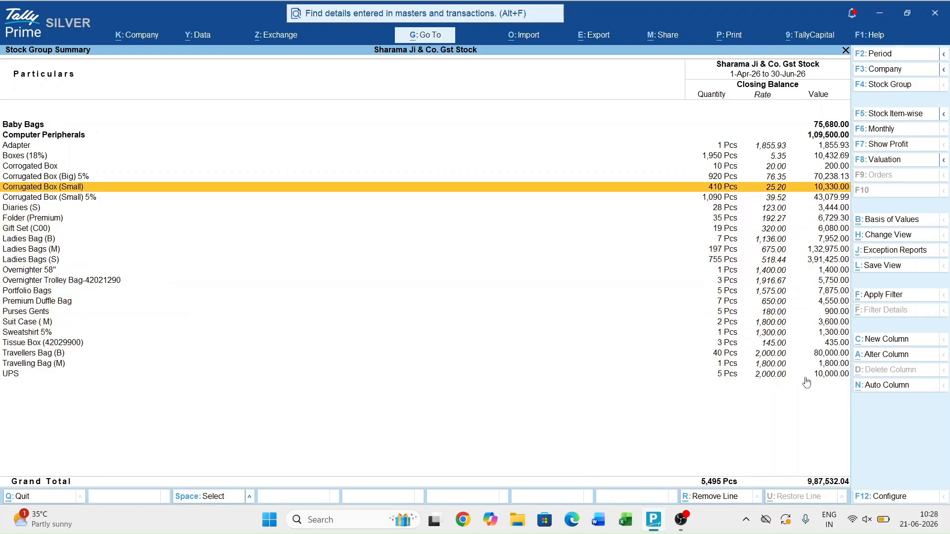
pyautogui.hotkey('ctrl', 'Return')
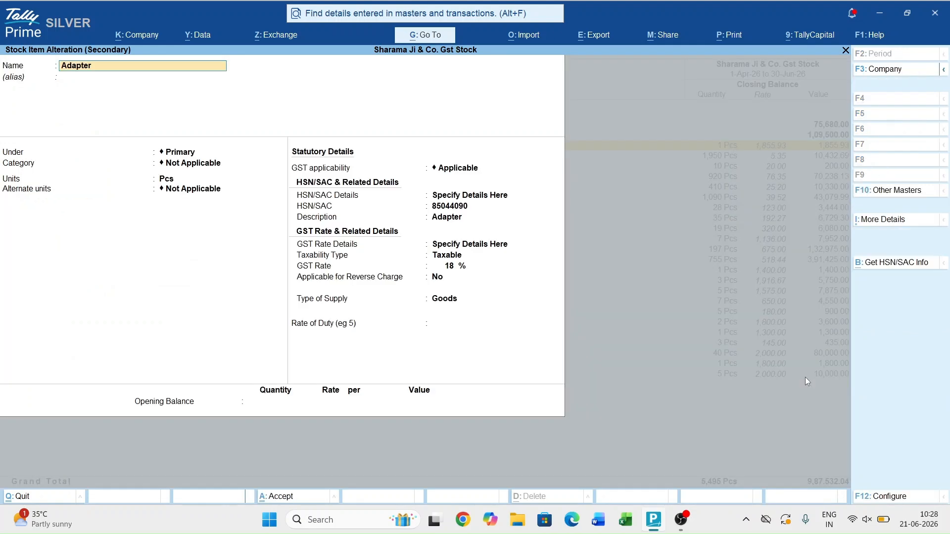
pyautogui.press('Return')
pyautogui.write('Comp')
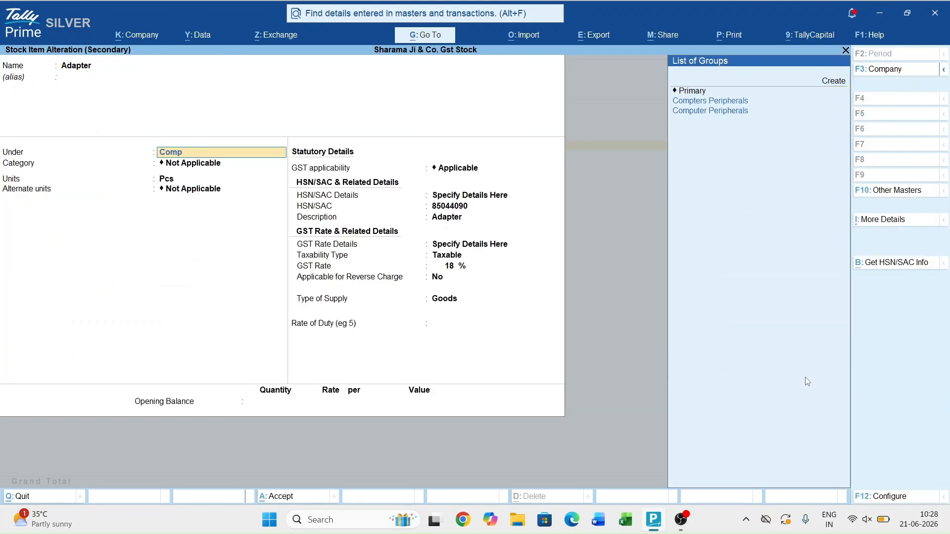
pyautogui.press('Down')
pyautogui.press('Down')
pyautogui.press('Return')
pyautogui.hotkey('ctrl', 'a')
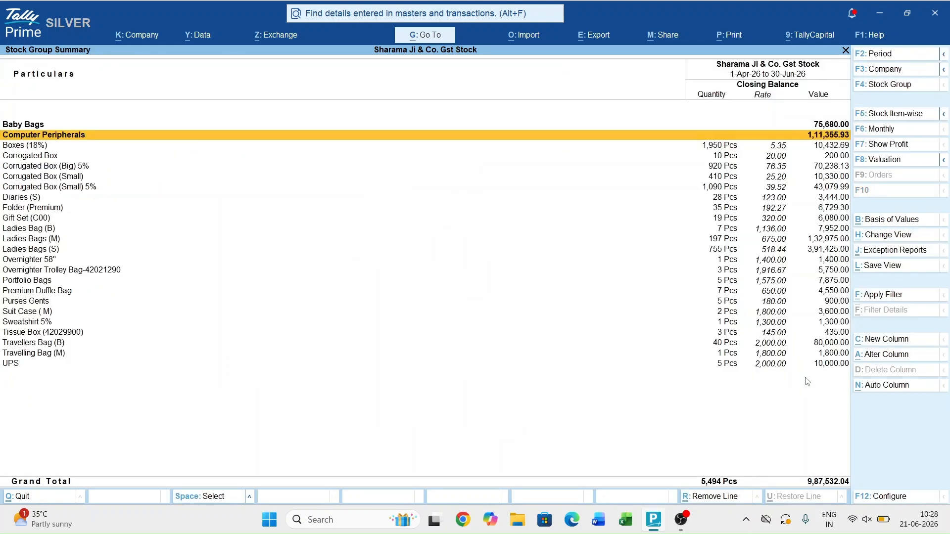
# - Check the Computer Peripherals group for the newly assigned Adapter item and return to the summary
pyautogui.press('Return')
pyautogui.press('Down')
pyautogui.press('Down')
pyautogui.press('Down')
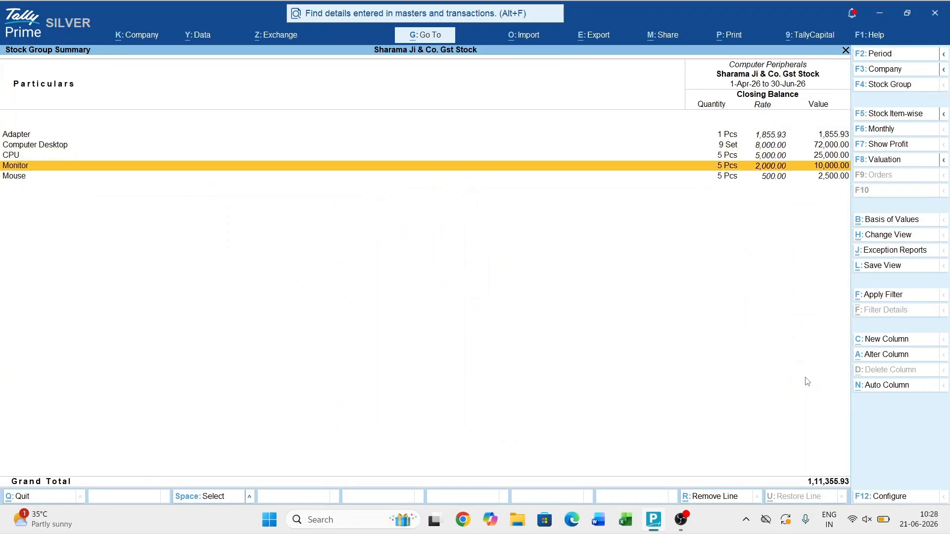
pyautogui.press('Escape')
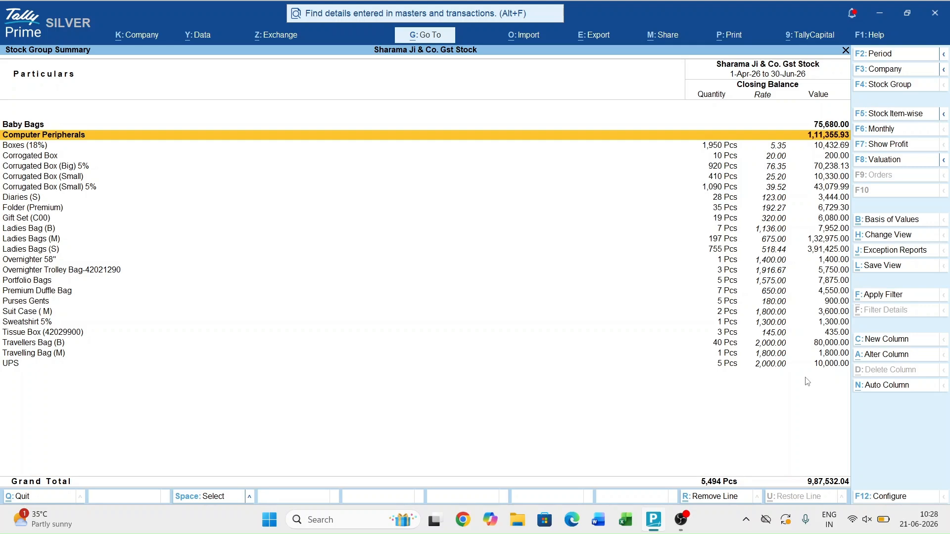
# - Check the items listed in the Baby Bags group and return to the summary
pyautogui.press('Up')
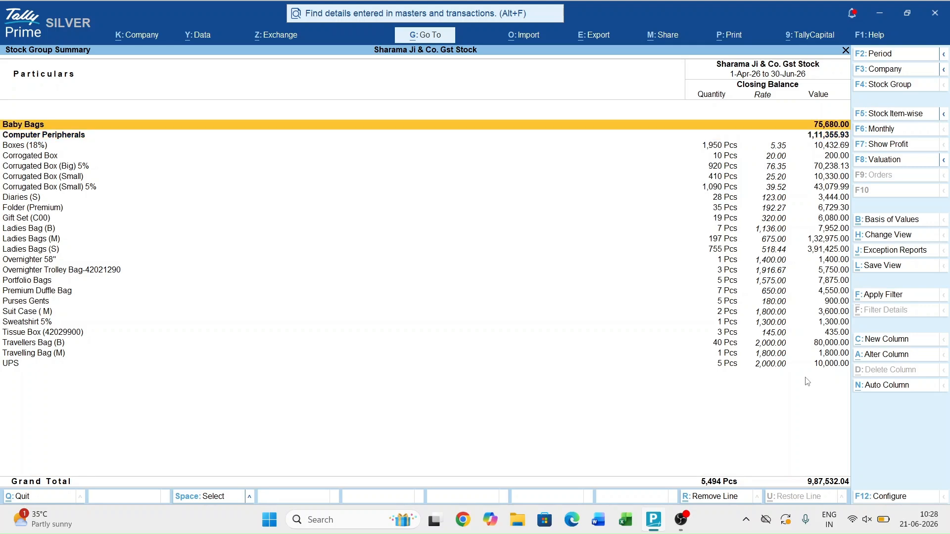
pyautogui.press('Return')
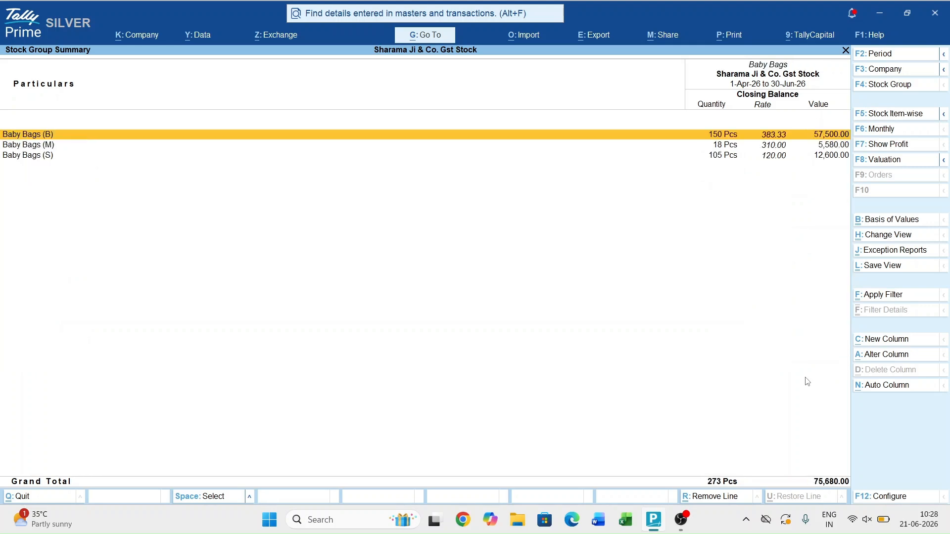
pyautogui.press('Escape')
# - Open Boxes (18%) for alteration from the summary and go to its parent group setting
pyautogui.press('Down')
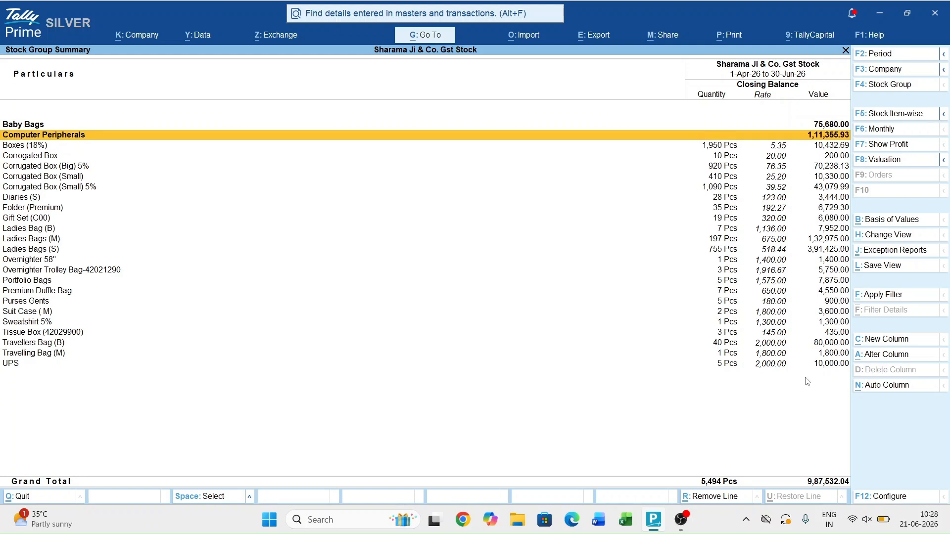
pyautogui.press('Down')
pyautogui.press('Down')
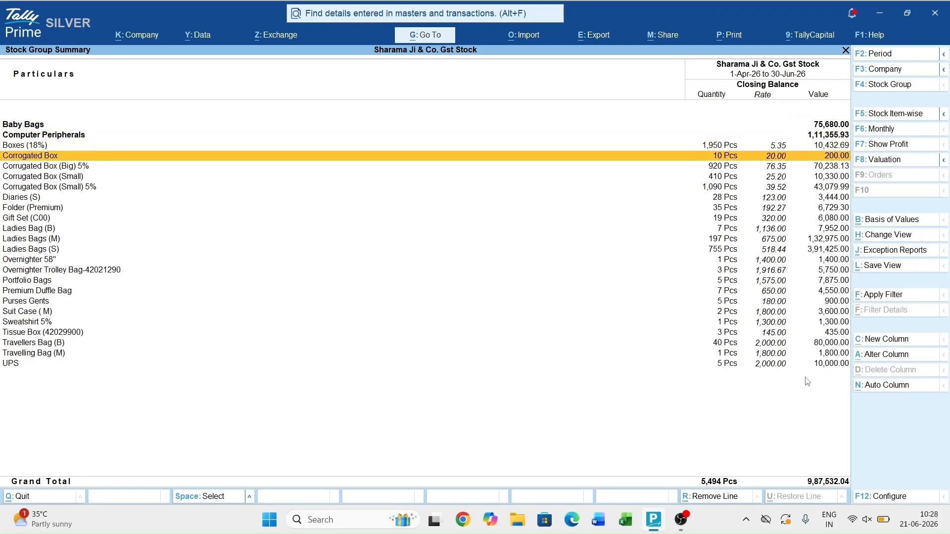
pyautogui.press('Up')
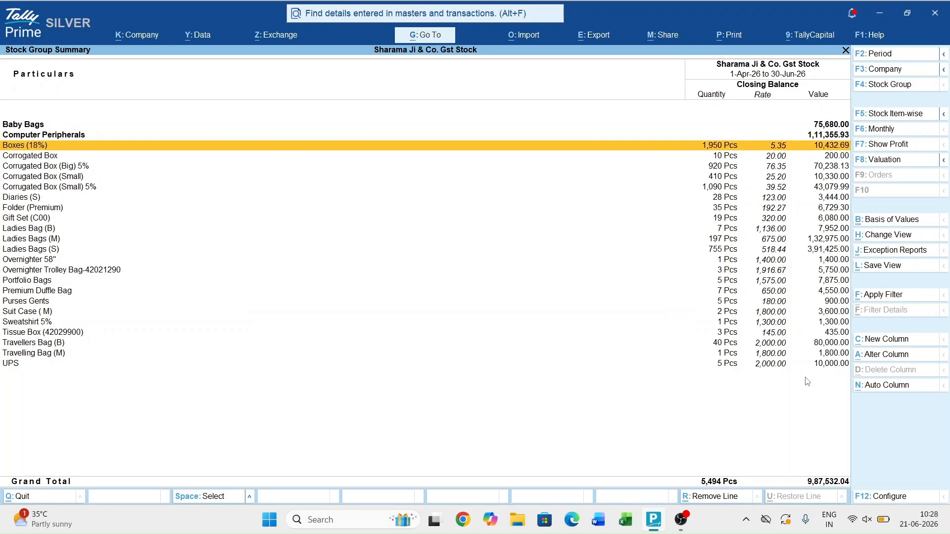
pyautogui.hotkey('ctrl', 'Return')
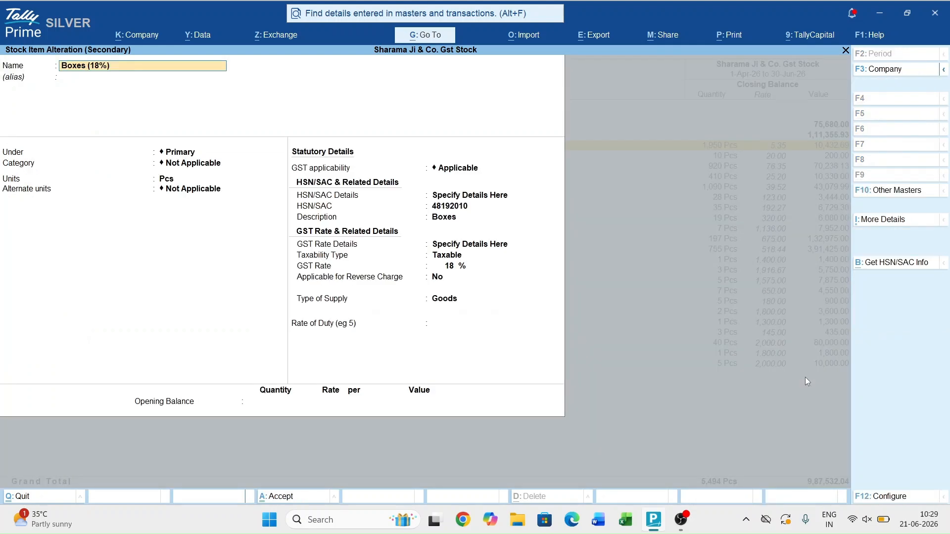
pyautogui.press('Return')
pyautogui.press('Return')
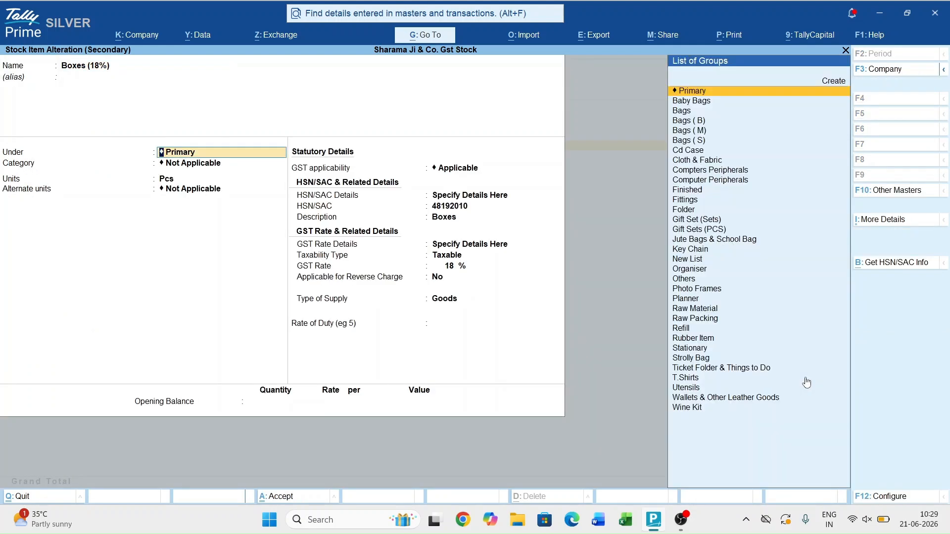
# - Search the list of stock groups for an existing packing group and clear the search text
pyautogui.write('Packi')
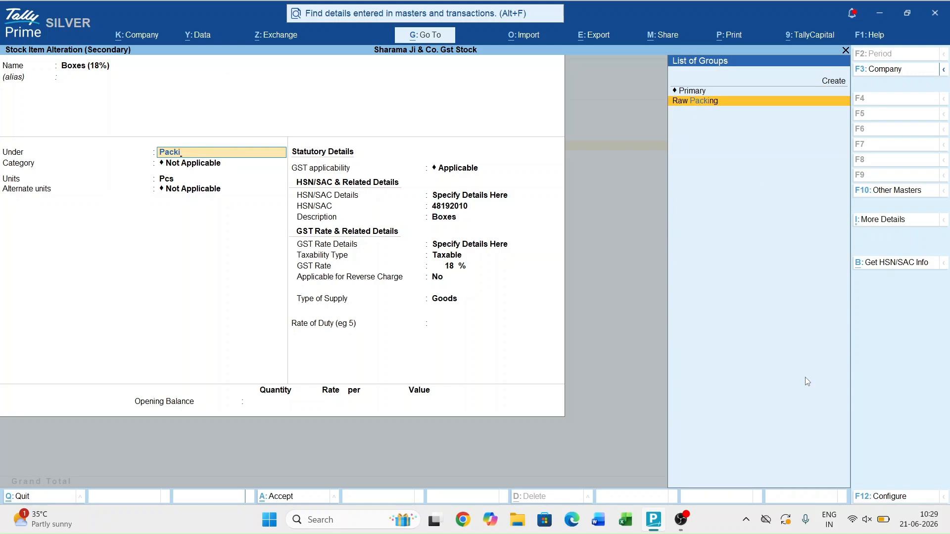
pyautogui.press('BackSpace')
pyautogui.press('BackSpace')
pyautogui.press('BackSpace')
pyautogui.press('BackSpace')
pyautogui.press('BackSpace')
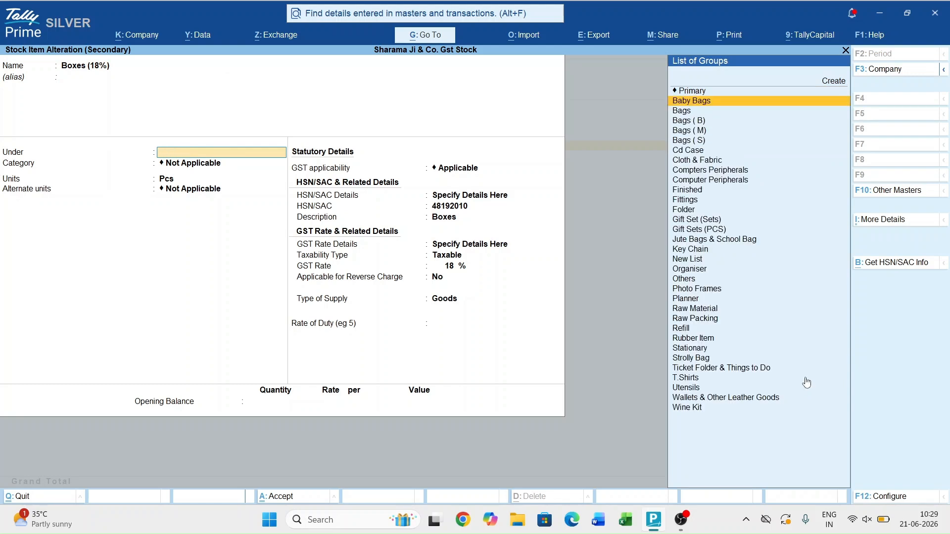
# - Create a new stock group named Packing as the parent of Boxes (18%) and save the item
pyautogui.hotkey('alt', 'c')
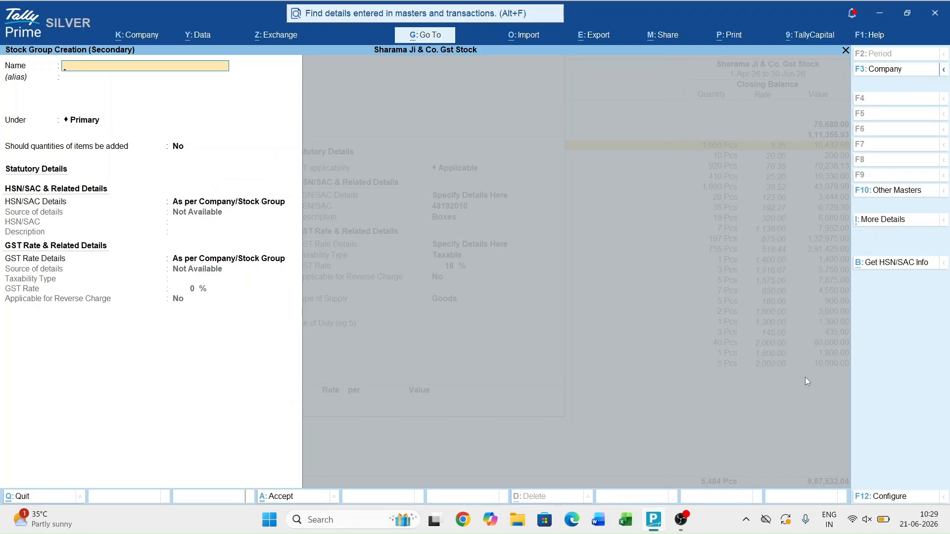
pyautogui.write('Packing')
pyautogui.press('Return')
pyautogui.hotkey('ctrl', 'a')
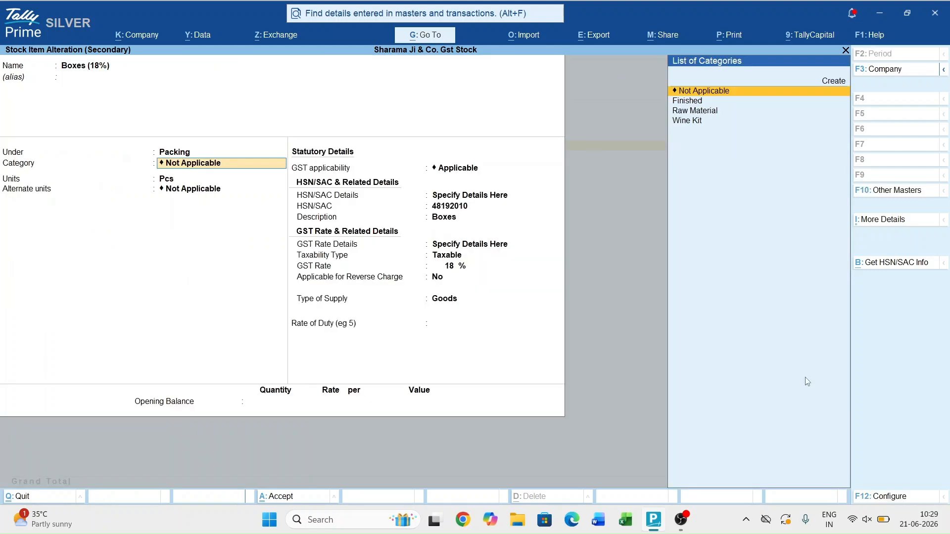
pyautogui.hotkey('ctrl', 'a')
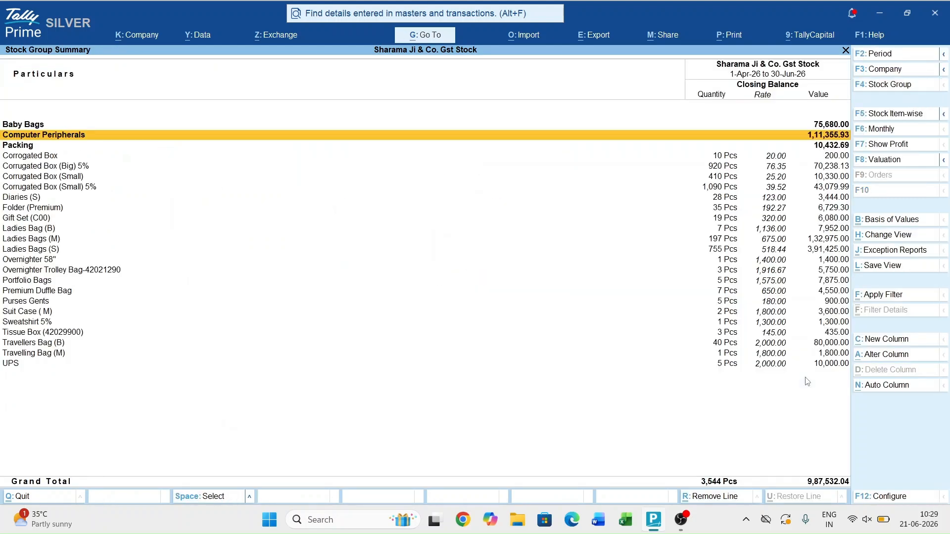
# - Check the contents of the new Packing group and return to the summary
pyautogui.press('Down')
pyautogui.press('Return')
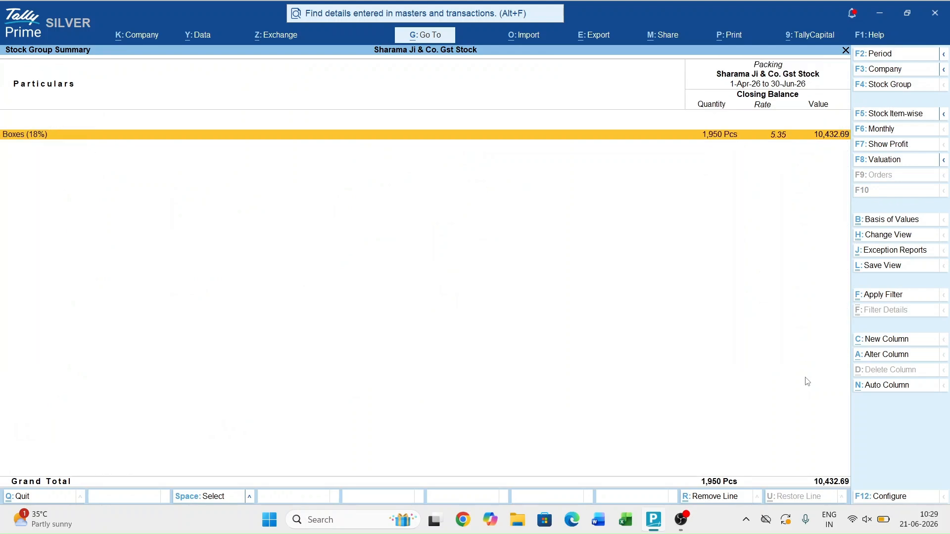
pyautogui.press('Escape')
# - Alter Corrogated Box from the summary, place it under the Packing group and save it
pyautogui.press('Down')
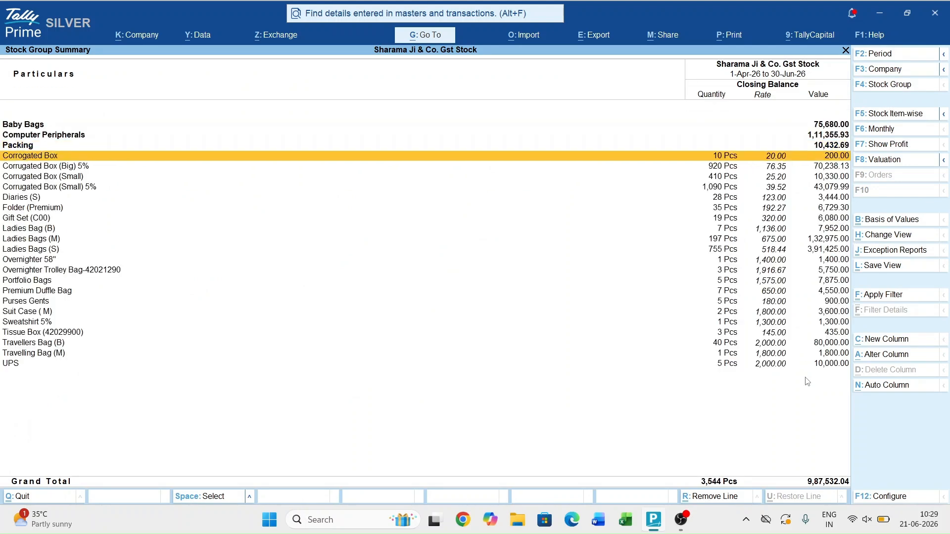
pyautogui.hotkey('ctrl', 'Return')
pyautogui.press('Return')
pyautogui.press('Return')
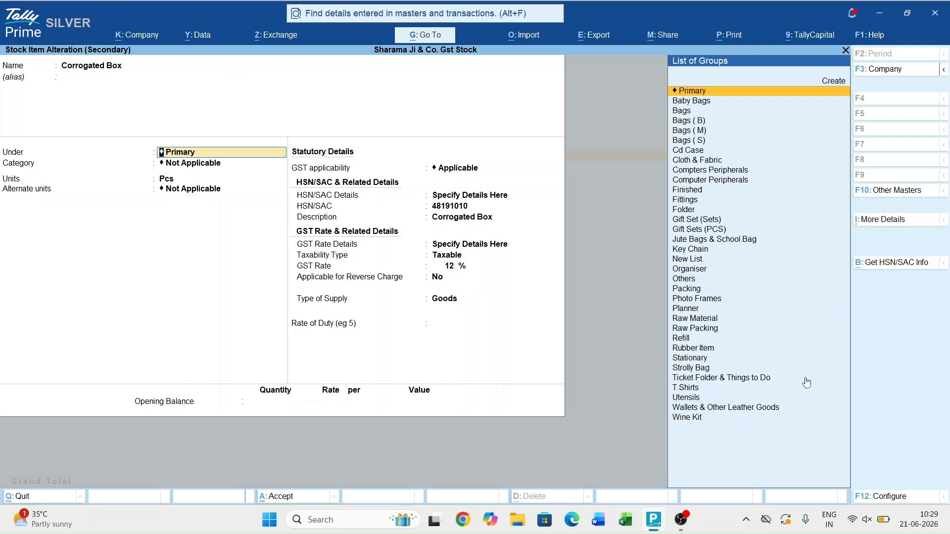
pyautogui.write('pac')
pyautogui.press('Return')
pyautogui.hotkey('ctrl', 'a')
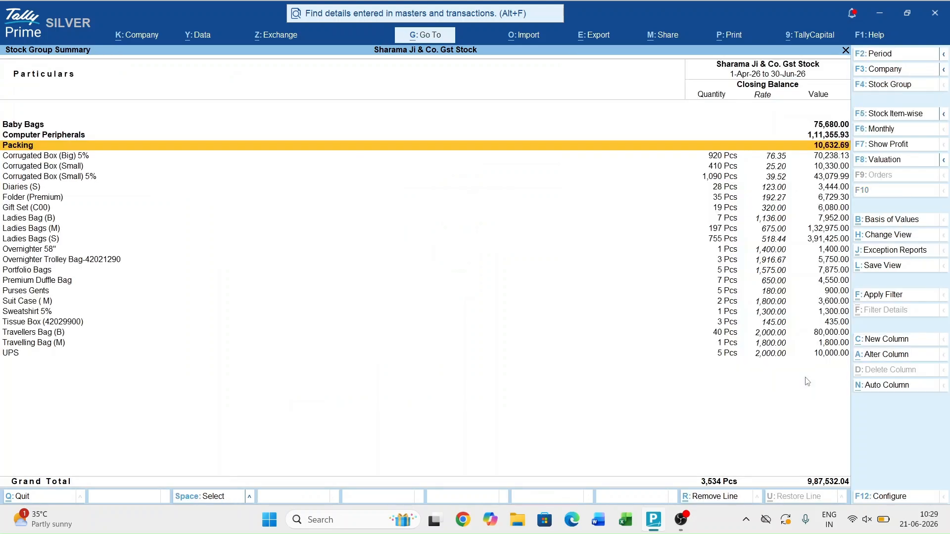
# - Alter Corrugated Box (Big) 5% from the summary, place it under the Packing group and save it
pyautogui.press('Down')
pyautogui.hotkey('ctrl', 'Return')
pyautogui.press('Return')
pyautogui.press('Return')
pyautogui.press('Return')
pyautogui.press('BackSpace')
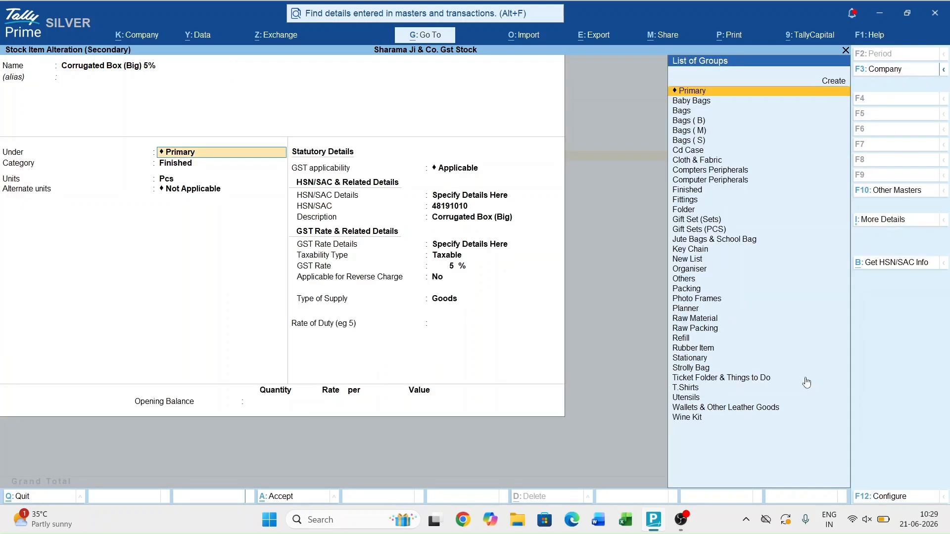
pyautogui.write('pack')
pyautogui.press('Return')
pyautogui.hotkey('ctrl', 'a')
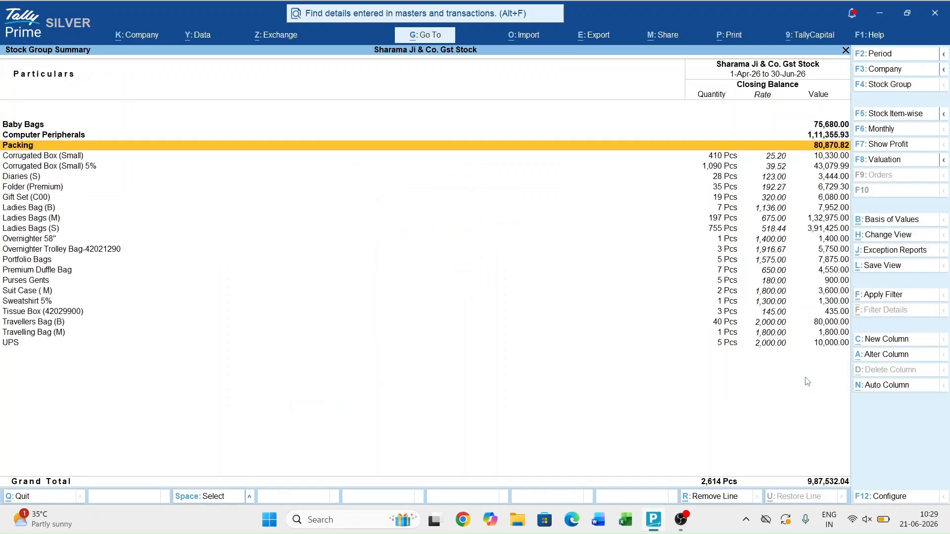
# - Alter Corrugated Box (Small) from the summary, place it under the Packing group and save it
pyautogui.press('Down')
pyautogui.hotkey('ctrl', 'Return')
pyautogui.press('Return')
pyautogui.press('Return')
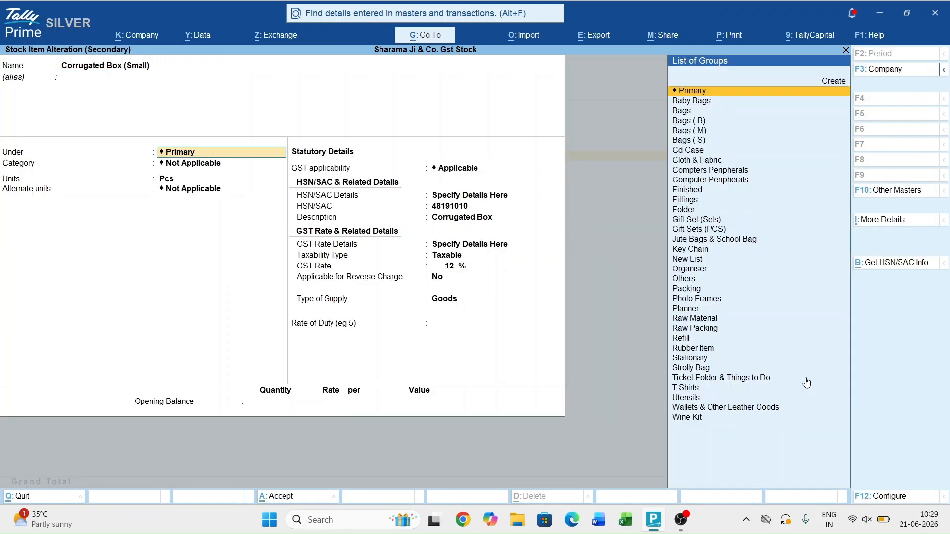
pyautogui.write('pack')
pyautogui.press('Return')
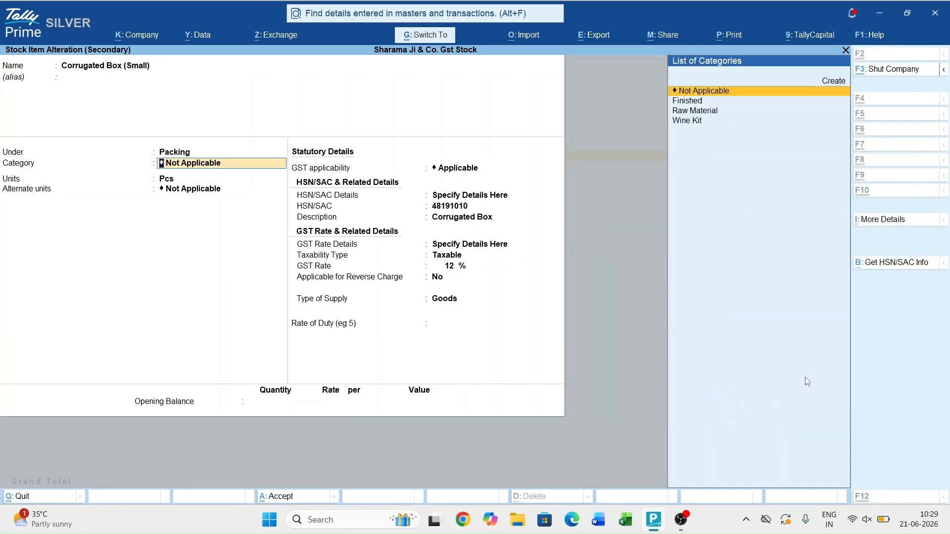
pyautogui.hotkey('ctrl', 'a')
# - Alter Corrugated Box (Small) 5% from the summary, place it under the Packing group and save it
pyautogui.press('Down')
pyautogui.hotkey('ctrl', 'Return')
pyautogui.press('Return')
pyautogui.press('Return')
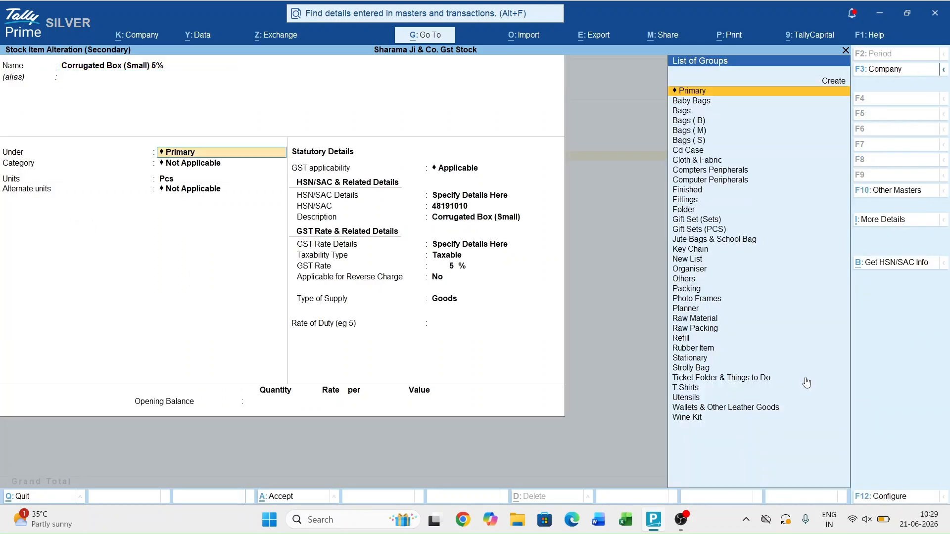
pyautogui.write('pack')
pyautogui.press('Return')
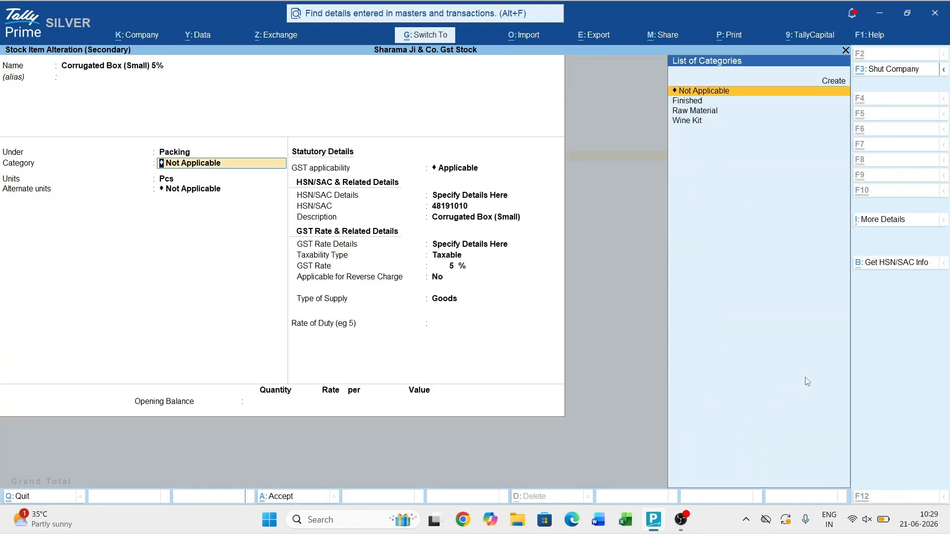
pyautogui.hotkey('ctrl', 'a')
# - Check the Packing group for all the newly assigned box items and return to the summary
pyautogui.press('Down')
pyautogui.press('Up')
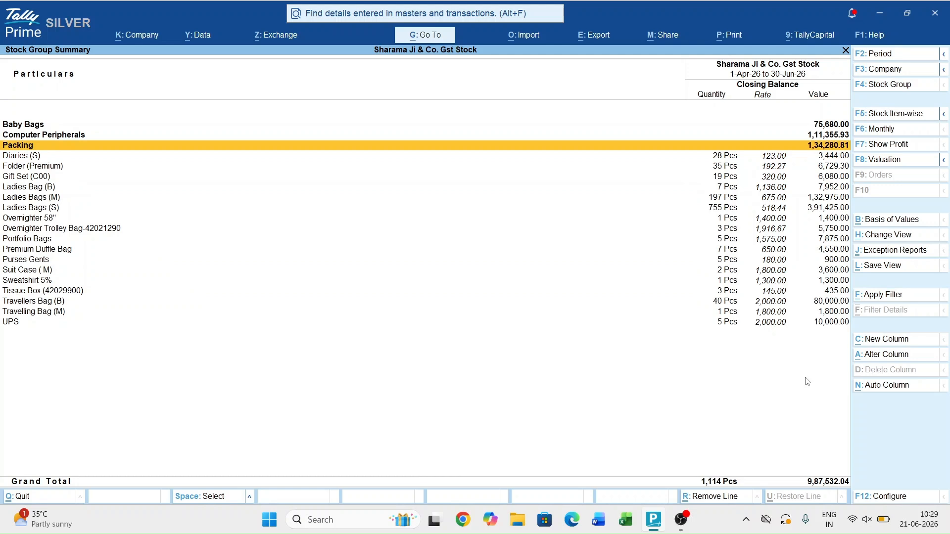
pyautogui.press('Return')
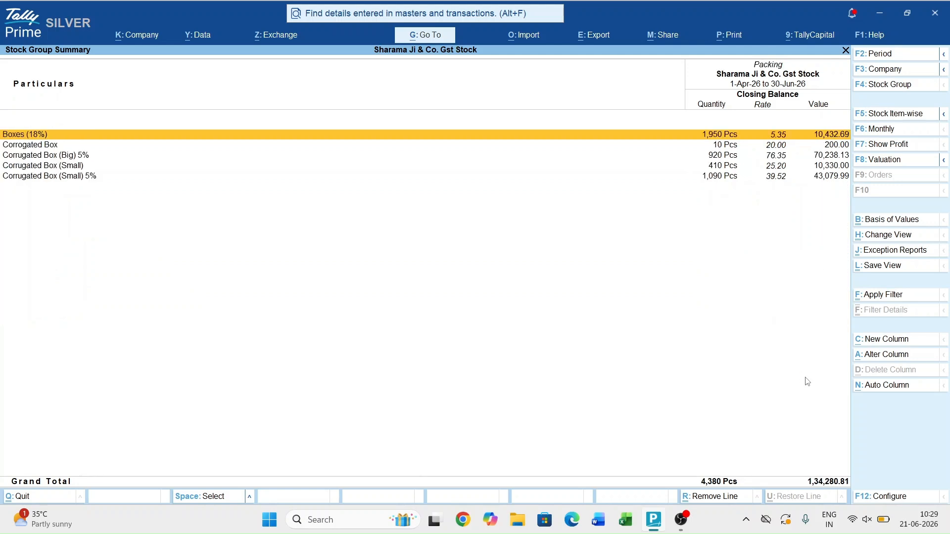
pyautogui.press('Escape')
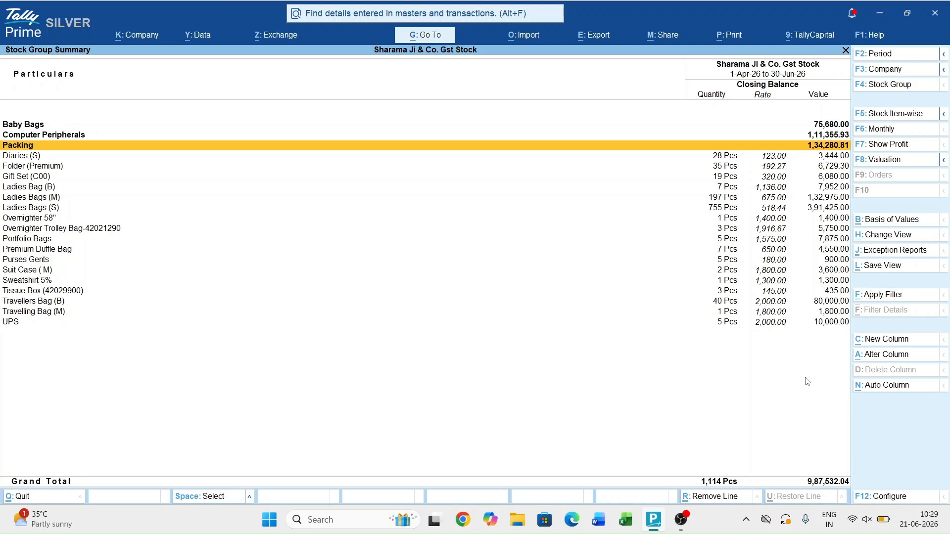
# - Alter Ladies Bag (B) from the summary, create a new stock group named Ladies Bags as its parent and save the item
pyautogui.press('Return')
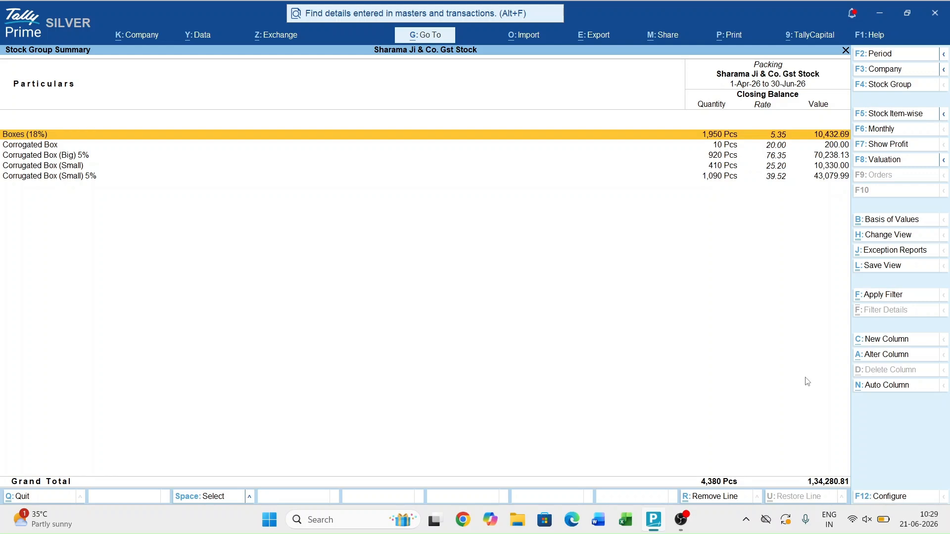
pyautogui.press('Escape')
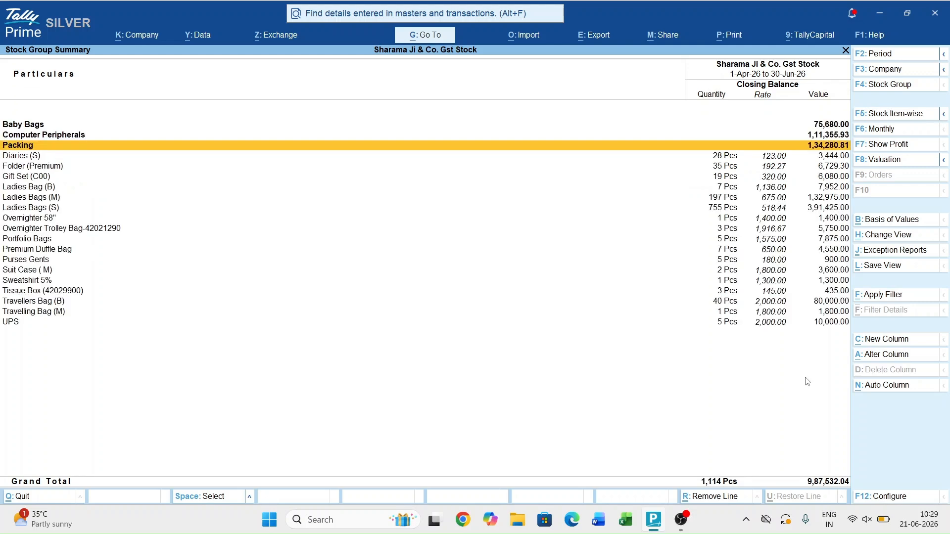
pyautogui.press('Down')
pyautogui.press('Down')
pyautogui.press('Down')
pyautogui.press('Down')
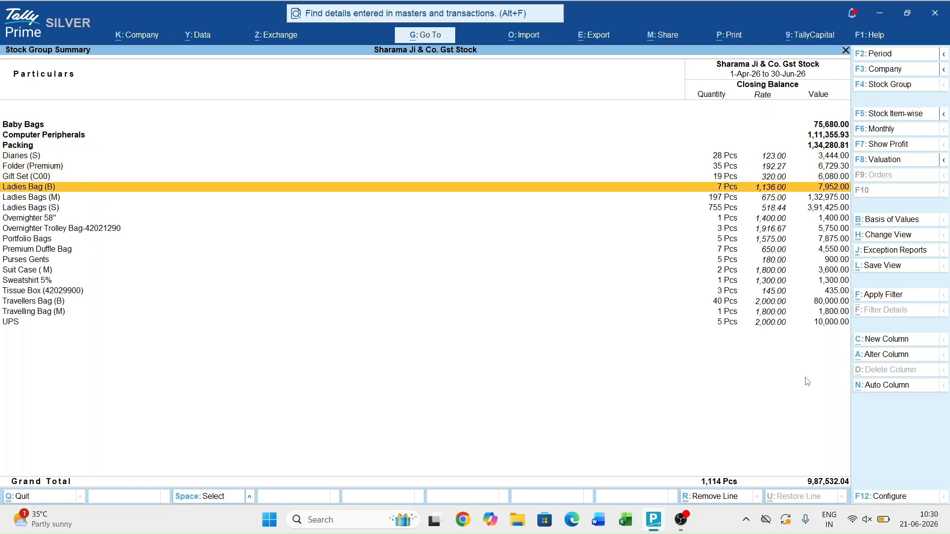
pyautogui.hotkey('ctrl', 'Return')
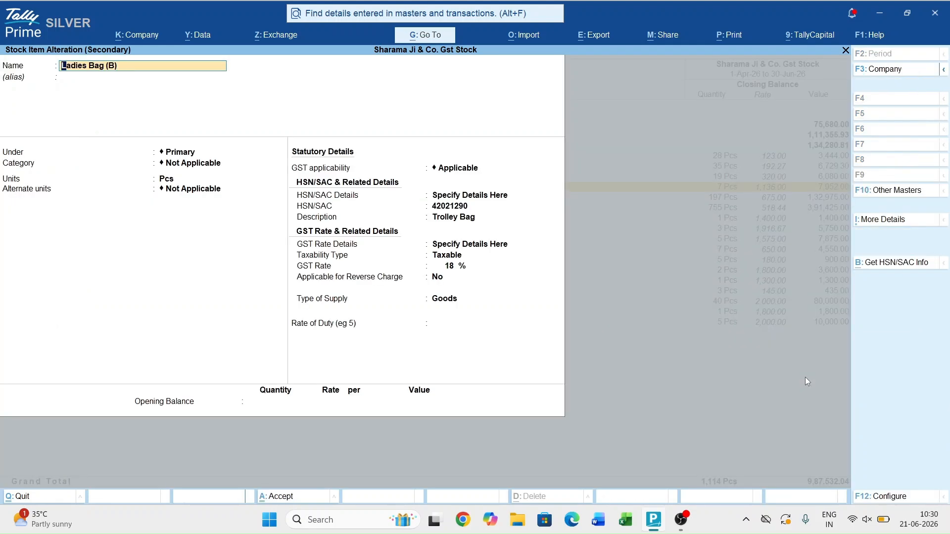
pyautogui.press('Return')
pyautogui.press('Return')
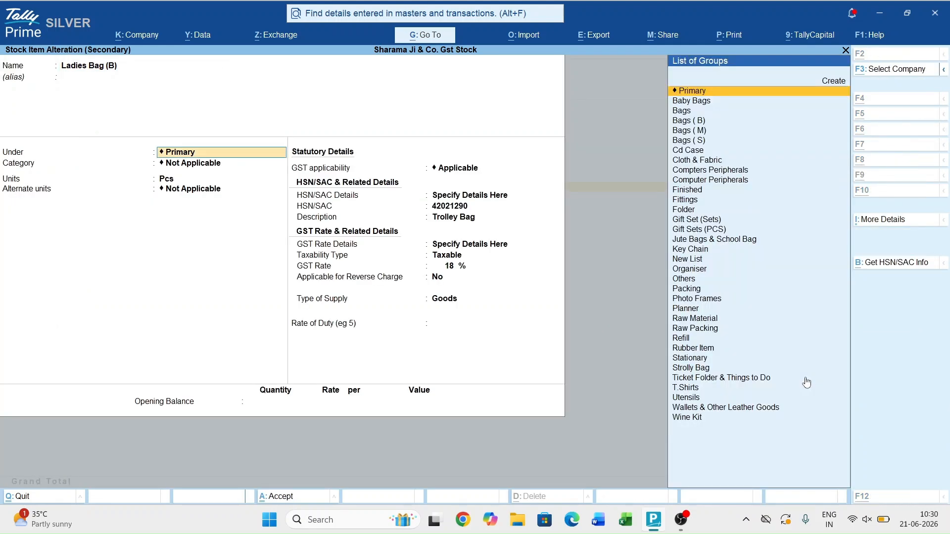
pyautogui.hotkey('alt', 'c')
pyautogui.write('Ladies Bags')
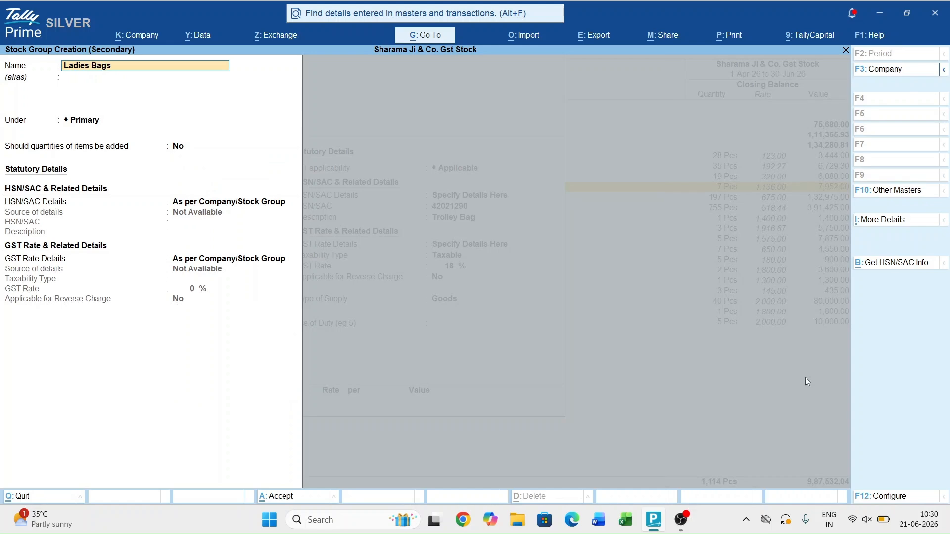
pyautogui.hotkey('ctrl', 'a')
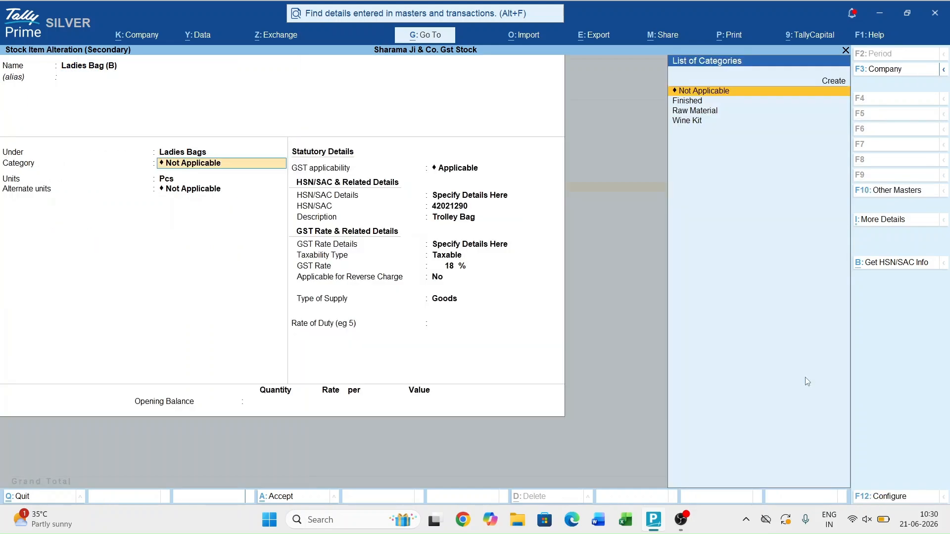
pyautogui.hotkey('ctrl', 'a')
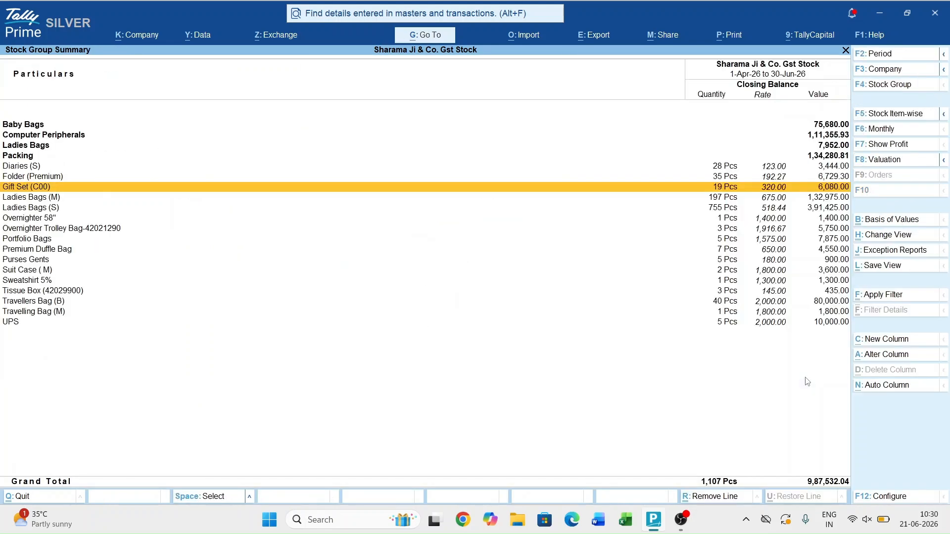
# - Check the Ladies Bags group for the newly assigned item and return to the summary
pyautogui.press('Up')
pyautogui.press('Up')
pyautogui.press('Up')
pyautogui.press('Up')
pyautogui.press('Up')
pyautogui.press('Up')
pyautogui.press('Down')
pyautogui.press('Down')
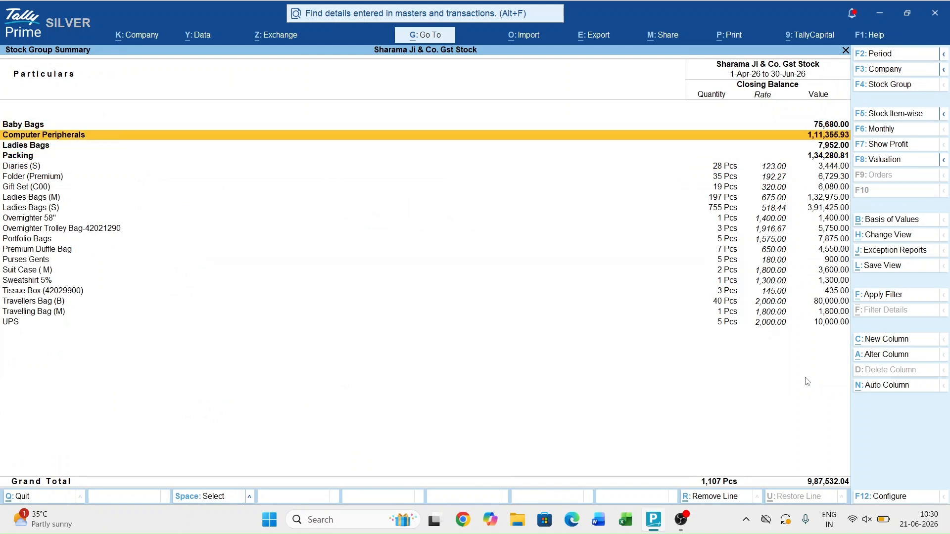
pyautogui.press('Return')
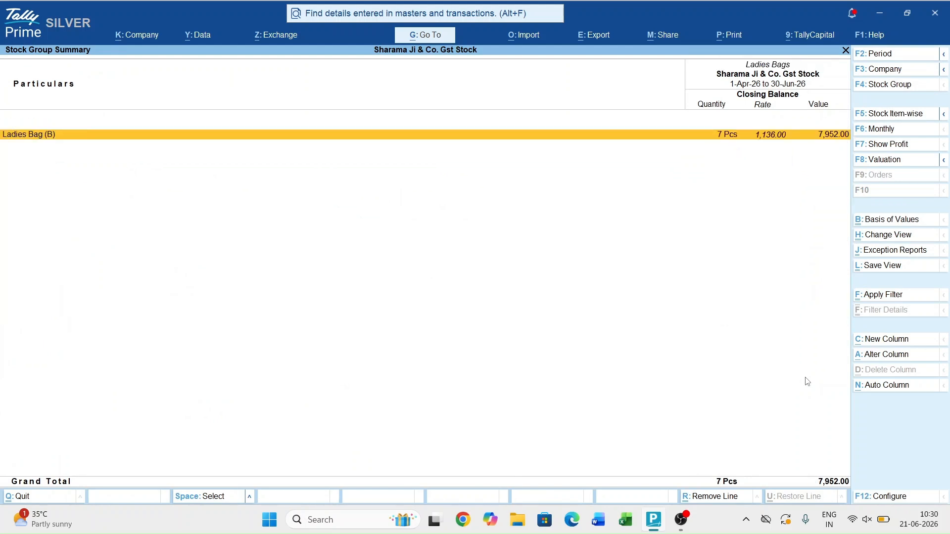
pyautogui.press('Escape')
# - Alter Ladies Bags (M) from the summary, place it under the Ladies Bags group and save it
pyautogui.press('Down')
pyautogui.press('Down')
pyautogui.press('Down')
pyautogui.press('Down')
pyautogui.press('Down')
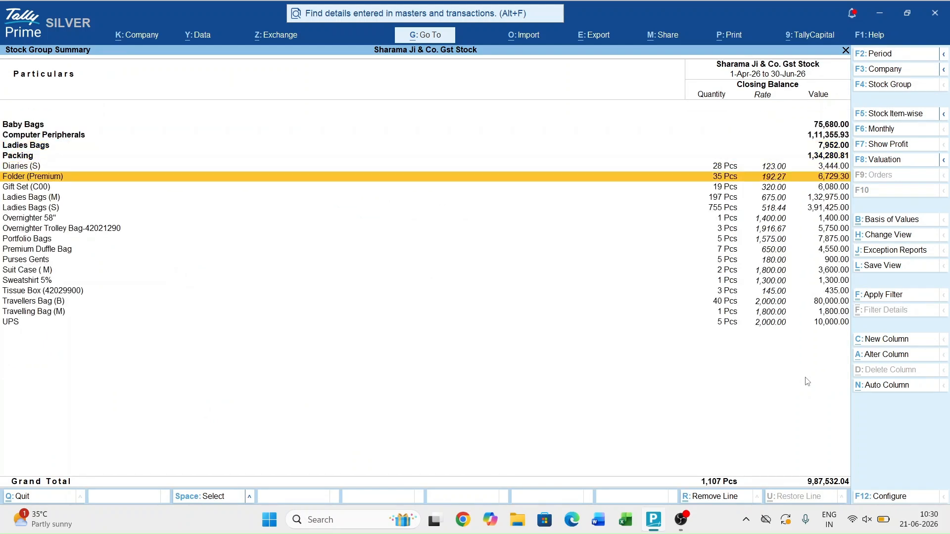
pyautogui.press('Down')
pyautogui.press('Up')
pyautogui.hotkey('ctrl', 'Return')
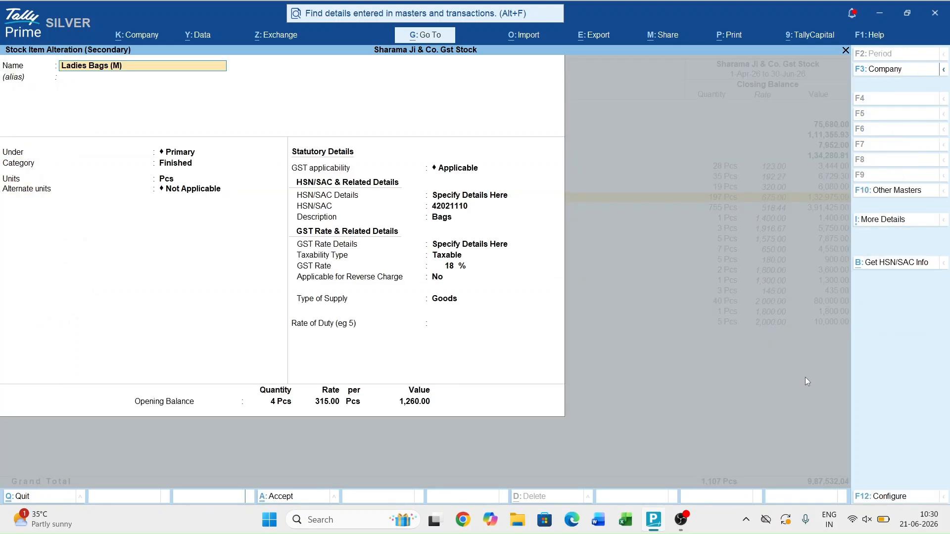
pyautogui.press('Return')
pyautogui.press('Return')
pyautogui.write('Lad')
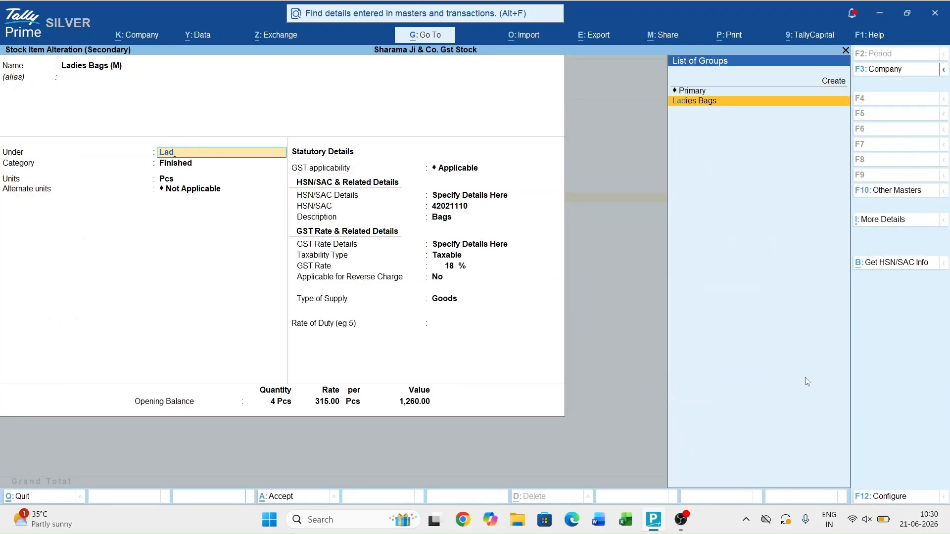
pyautogui.press('Return')
pyautogui.hotkey('ctrl', 'a')
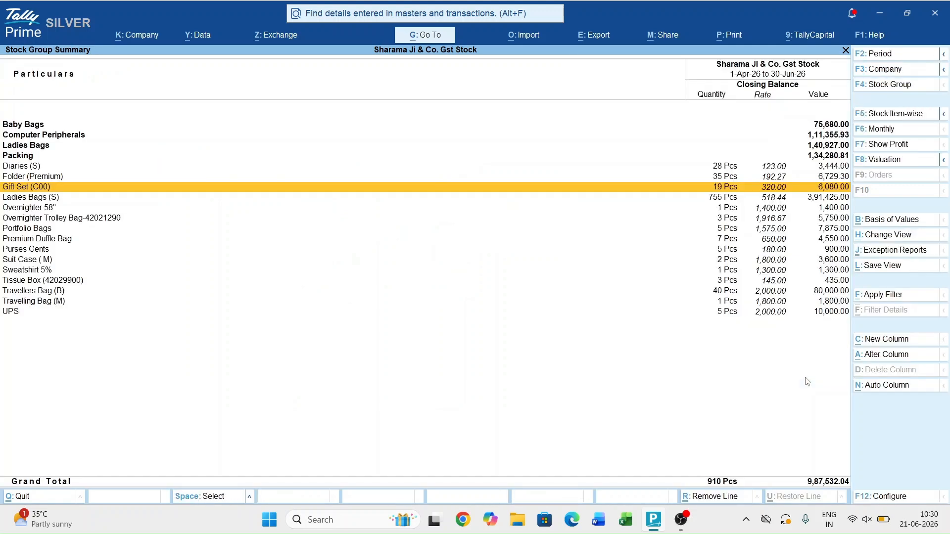
# - Reopen Ladies Bags (M) for alteration from within the Ladies Bags group and go to its Category field
pyautogui.press('Up')
pyautogui.press('Up')
pyautogui.press('Up')
pyautogui.press('Up')
pyautogui.press('Return')
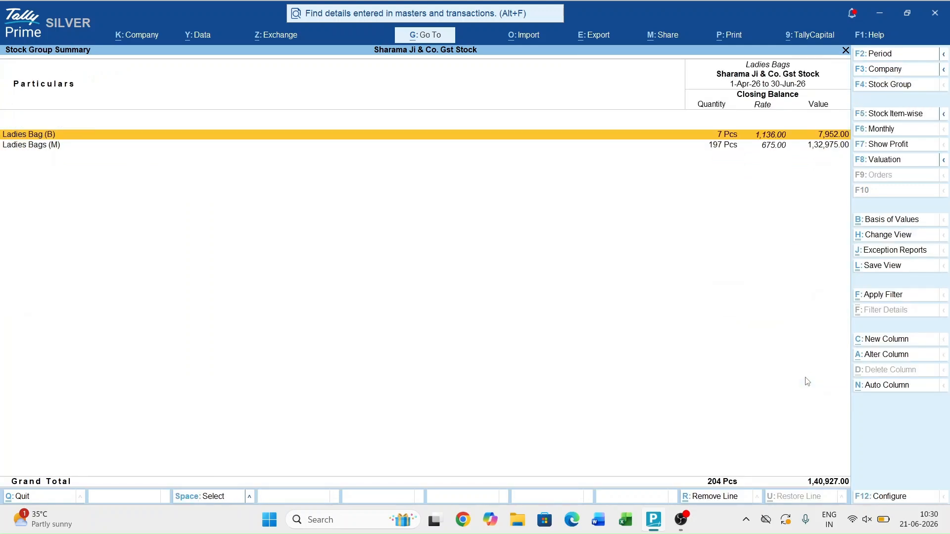
pyautogui.press('Down')
pyautogui.press('Return')
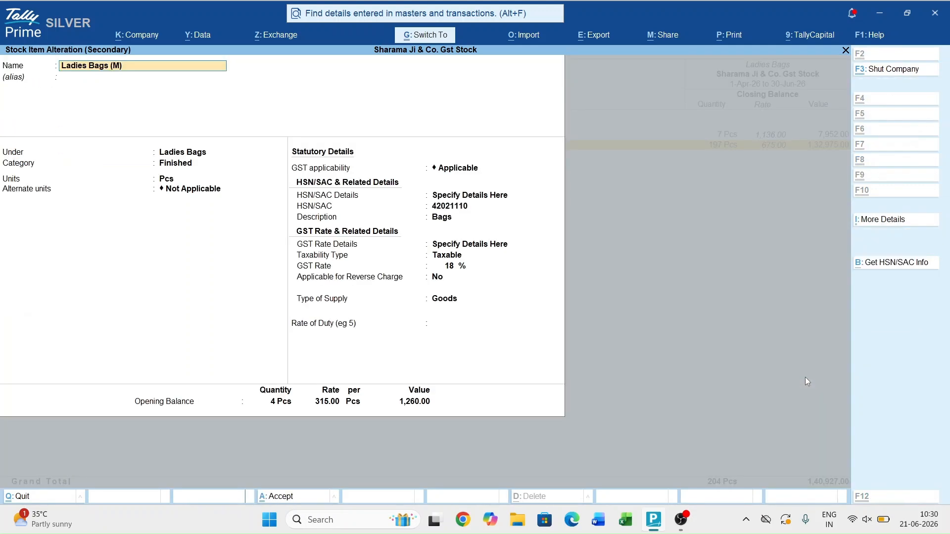
pyautogui.press('Return')
pyautogui.press('Return')
pyautogui.press('Return')
pyautogui.write('Ra')
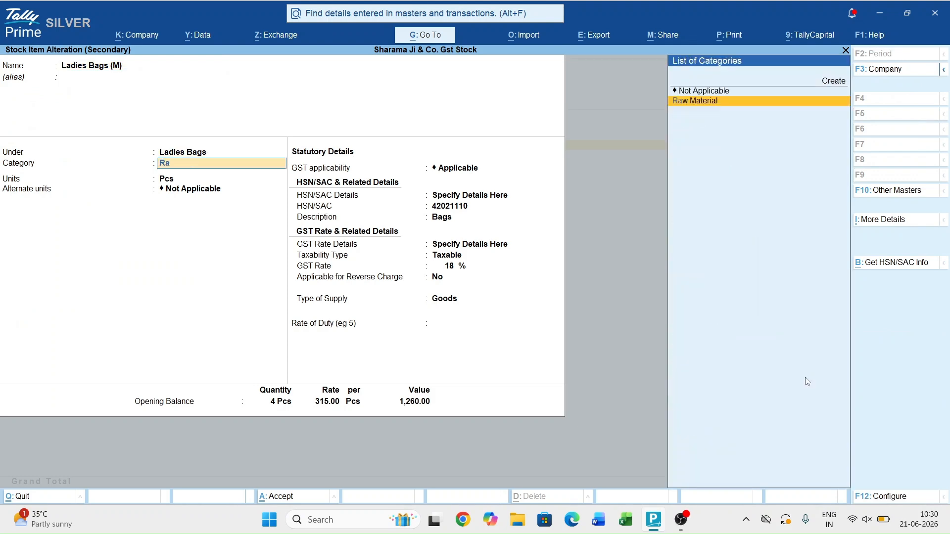
pyautogui.press('BackSpace')
pyautogui.press('BackSpace')
pyautogui.press('BackSpace')
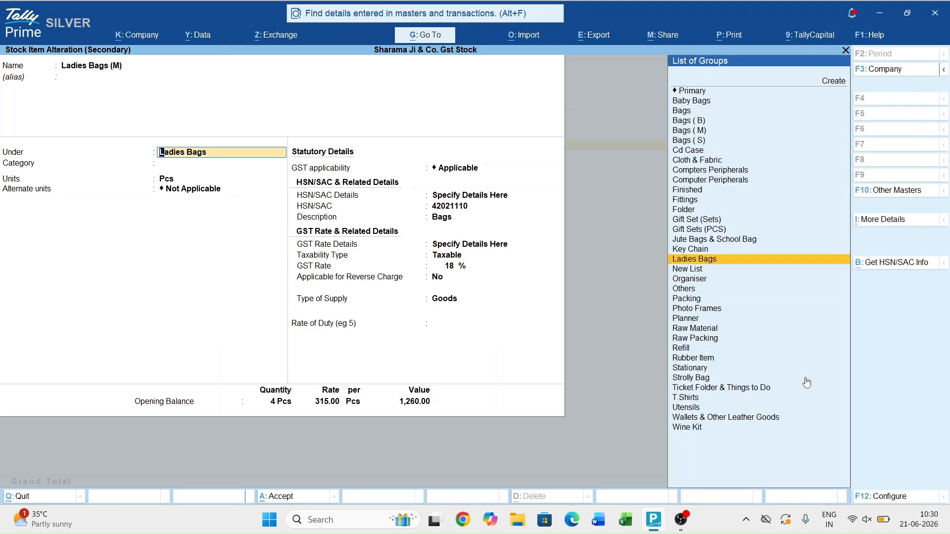
pyautogui.press('Return')
pyautogui.write('N')
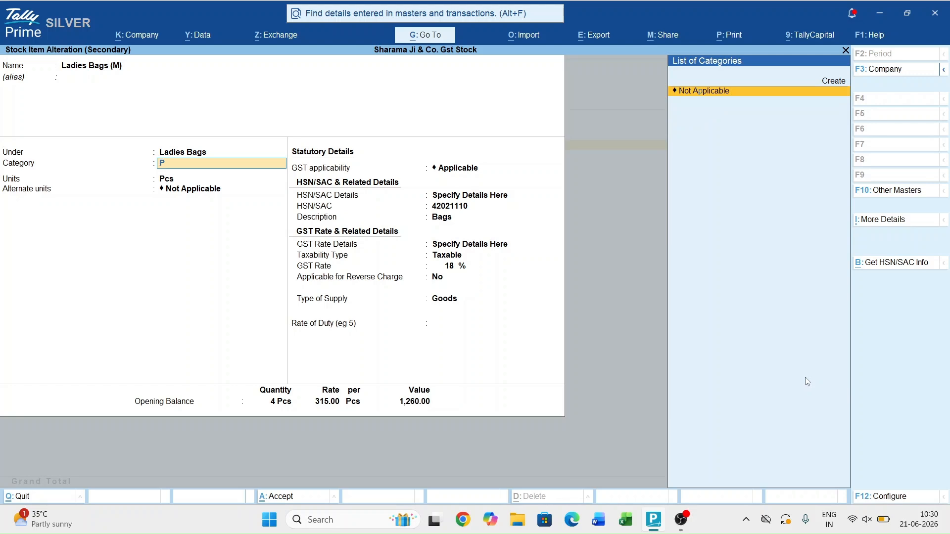
pyautogui.press('BackSpace')
pyautogui.press('Down')
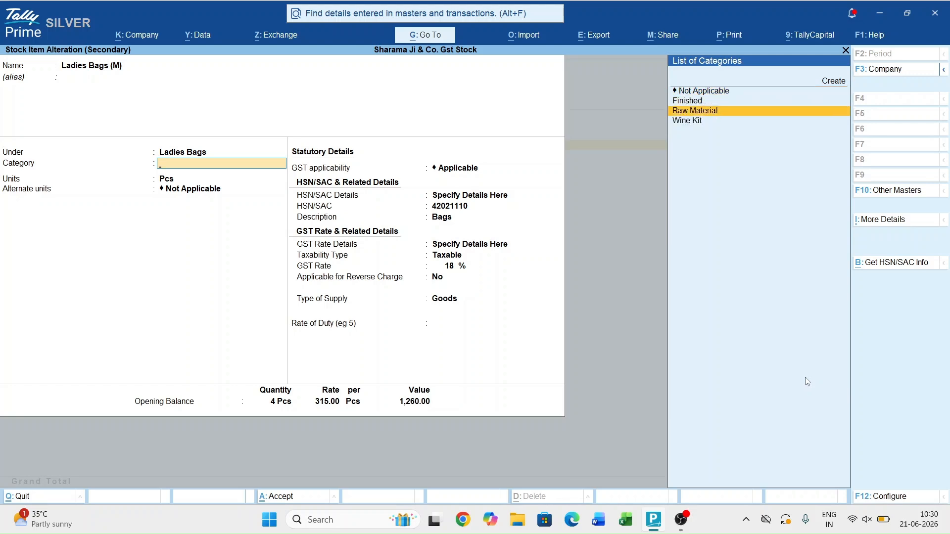
pyautogui.press('BackSpace')
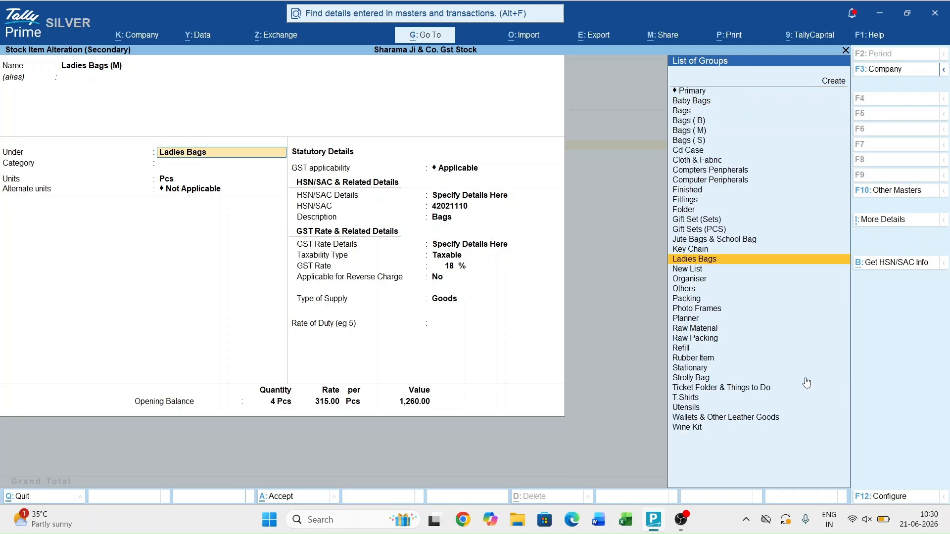
pyautogui.press('Return')
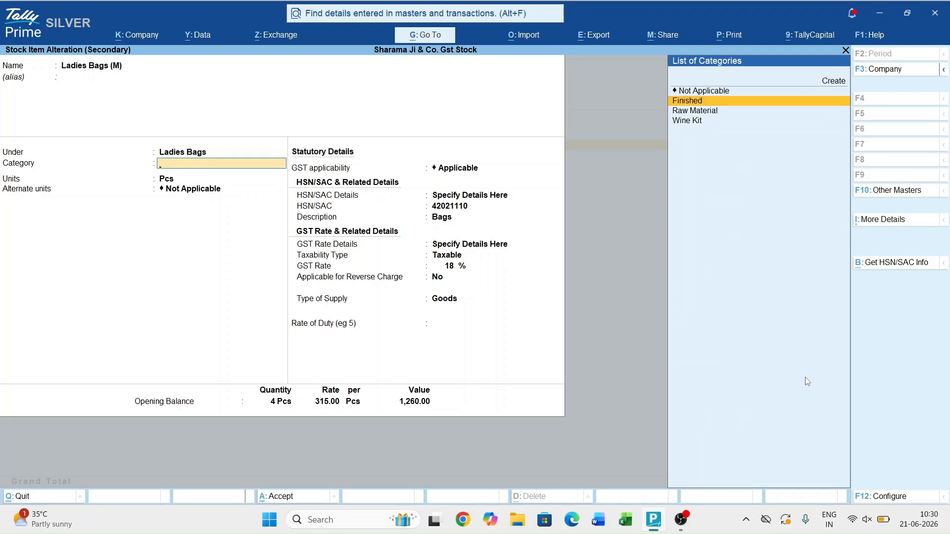
pyautogui.write('Ma')
pyautogui.press('BackSpace')
pyautogui.press('BackSpace')
# - Set the category of Ladies Bags (M) to Not Applicable, save the item and return to the summary
pyautogui.press('Return')
pyautogui.press('Up')
pyautogui.press('Return')
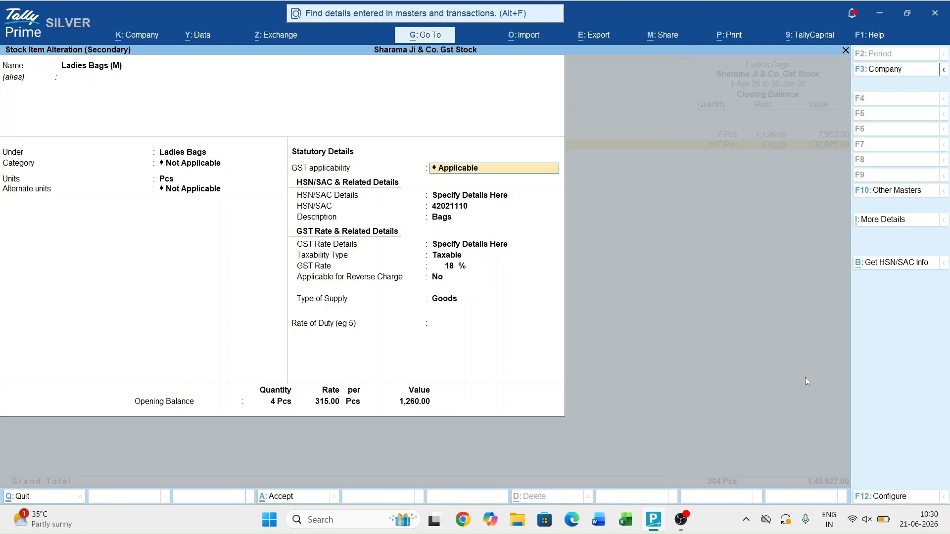
pyautogui.hotkey('ctrl', 'a')
pyautogui.press('Escape')
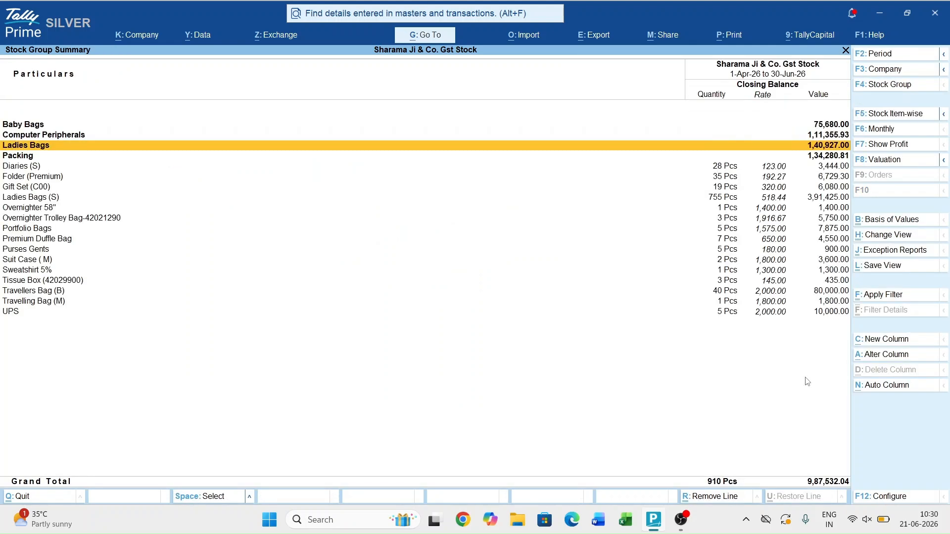
# - Alter Ladies Bags (S) from the summary, place it under the Ladies Bags group and save it
pyautogui.press('Down')
pyautogui.press('Down')
pyautogui.press('Down')
pyautogui.press('Down')
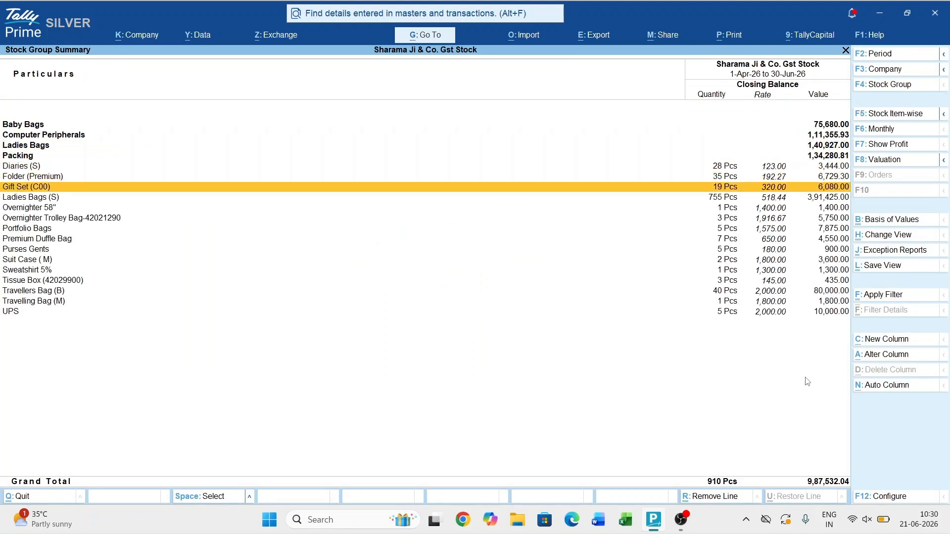
pyautogui.press('Up')
pyautogui.press('Up')
pyautogui.press('Up')
pyautogui.press('Down')
pyautogui.press('Down')
pyautogui.press('Down')
pyautogui.press('Down')
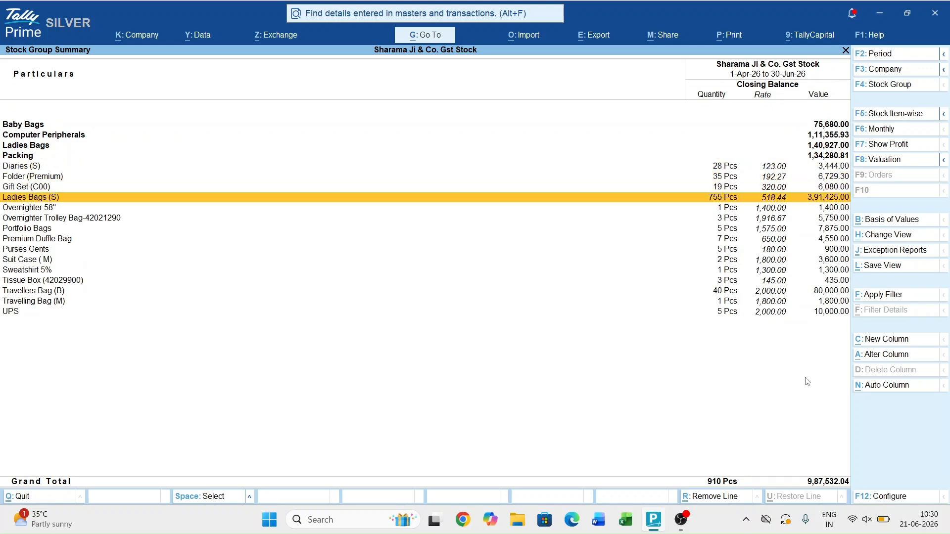
pyautogui.hotkey('ctrl', 'Return')
pyautogui.press('Return')
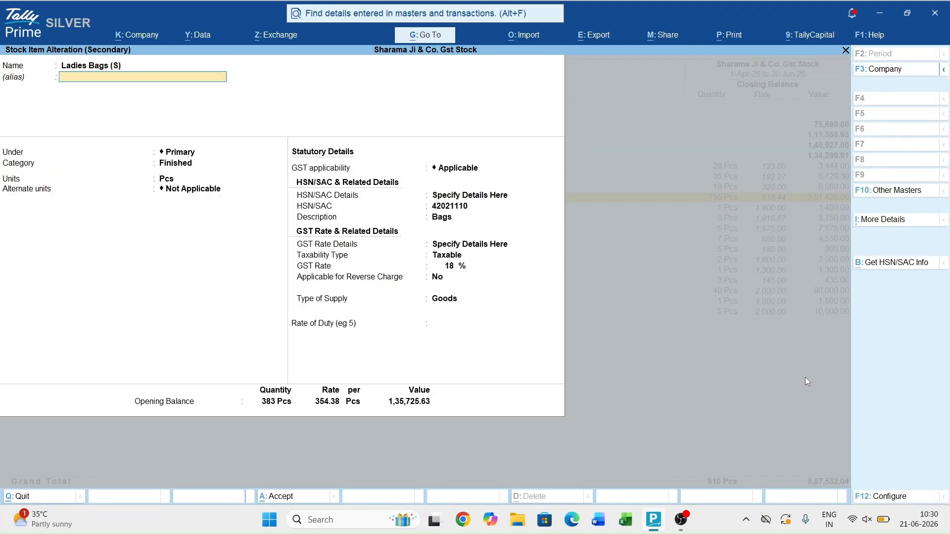
pyautogui.press('Return')
pyautogui.write('Ladi')
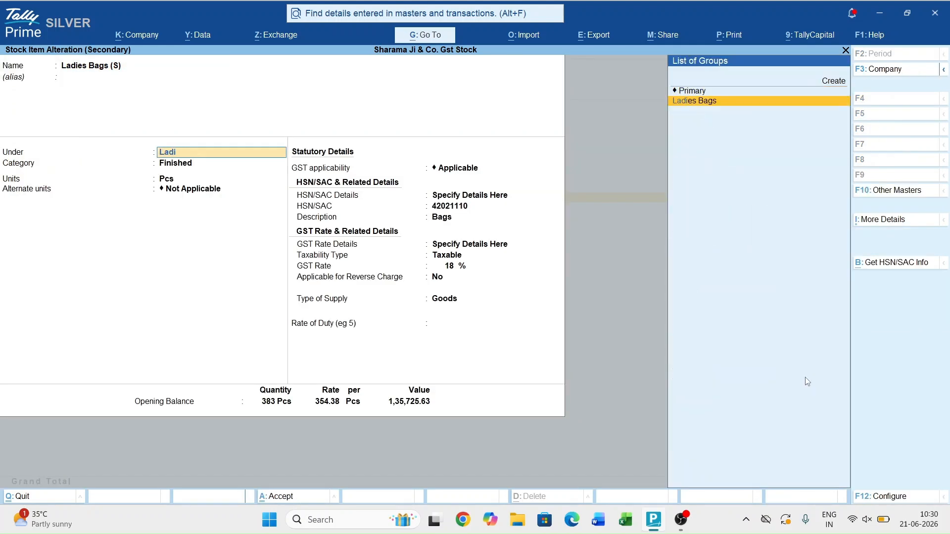
pyautogui.write('e')
pyautogui.press('Return')
pyautogui.hotkey('ctrl', 'a')
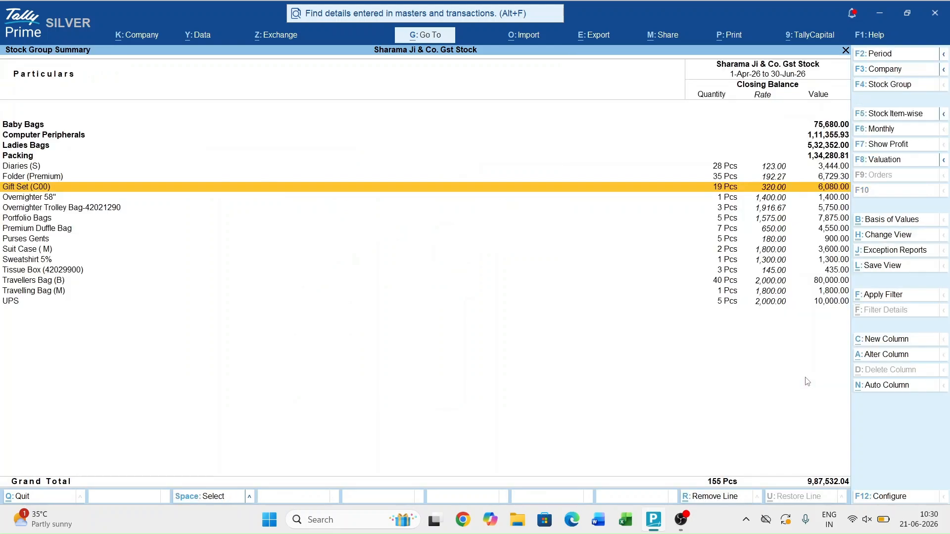
# - Review the items inside the Baby Bags and Computer Peripherals groups, returning to the summary after each
pyautogui.press('Up')
pyautogui.press('Up')
pyautogui.press('Up')
pyautogui.press('Up')
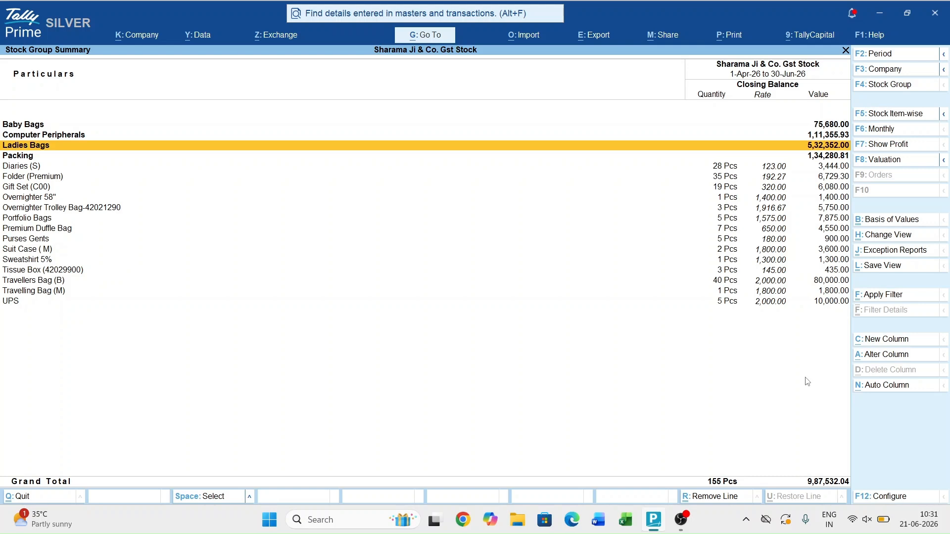
pyautogui.press('Up')
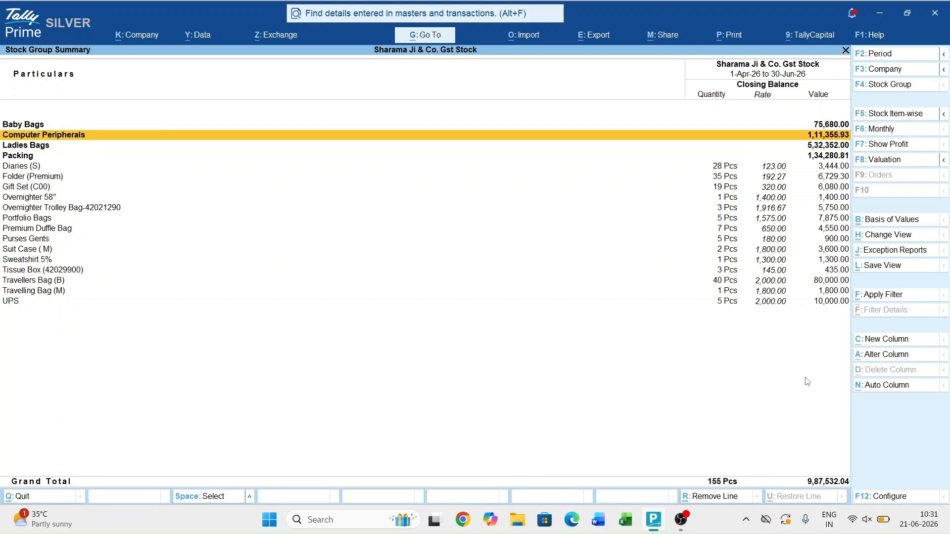
pyautogui.press('Up')
pyautogui.press('Return')
pyautogui.press('Escape')
pyautogui.press('Down')
pyautogui.press('Return')
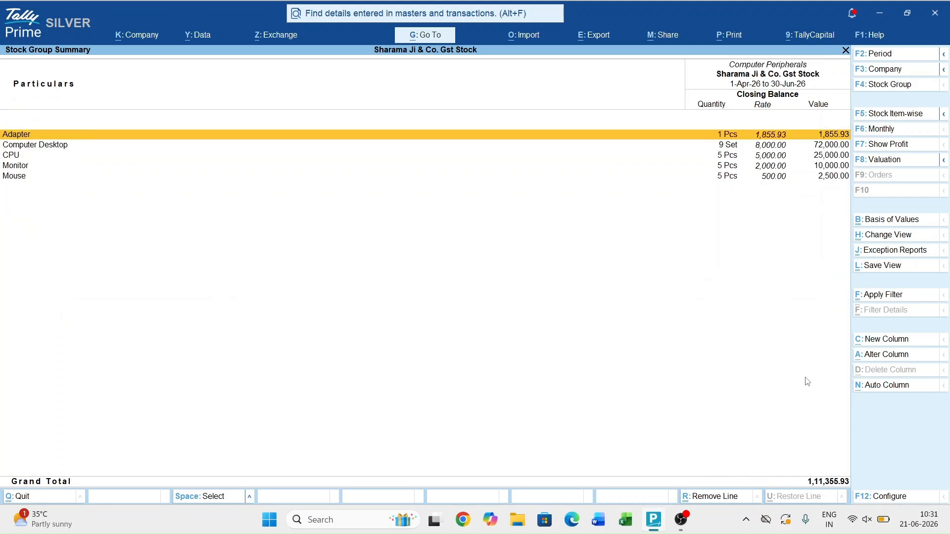
pyautogui.press('Escape')
# - Review the items inside the Ladies Bags and Packing groups, returning to the summary after each
pyautogui.press('Down')
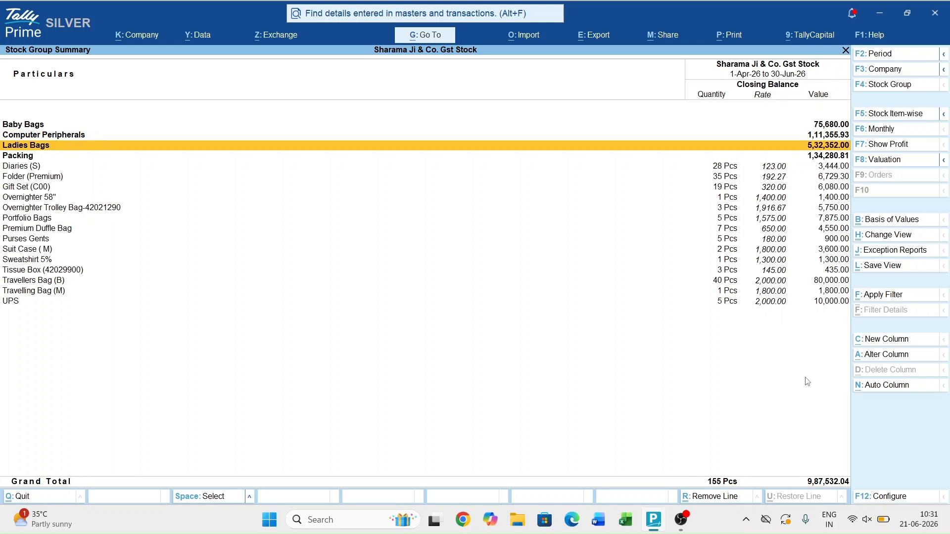
pyautogui.press('Return')
pyautogui.press('Escape')
pyautogui.press('Down')
pyautogui.press('Return')
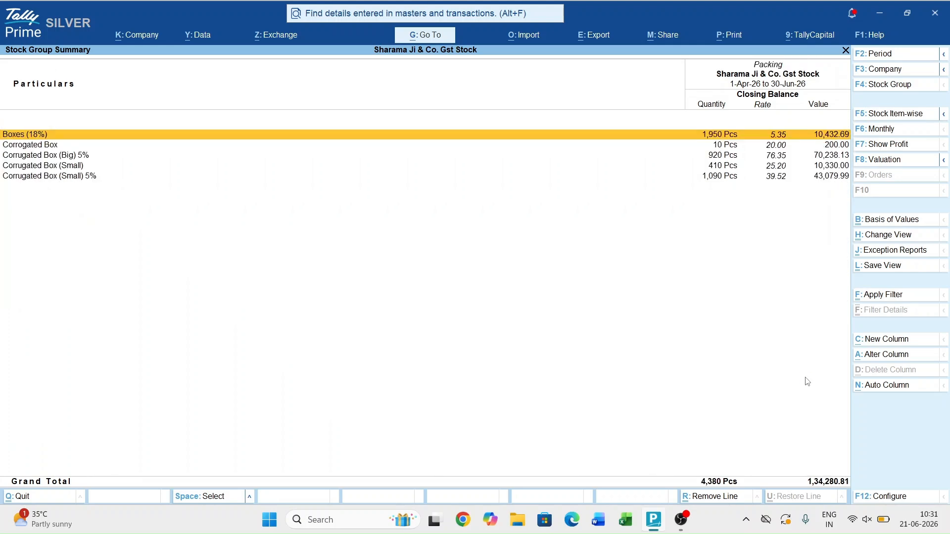
pyautogui.press('Escape')
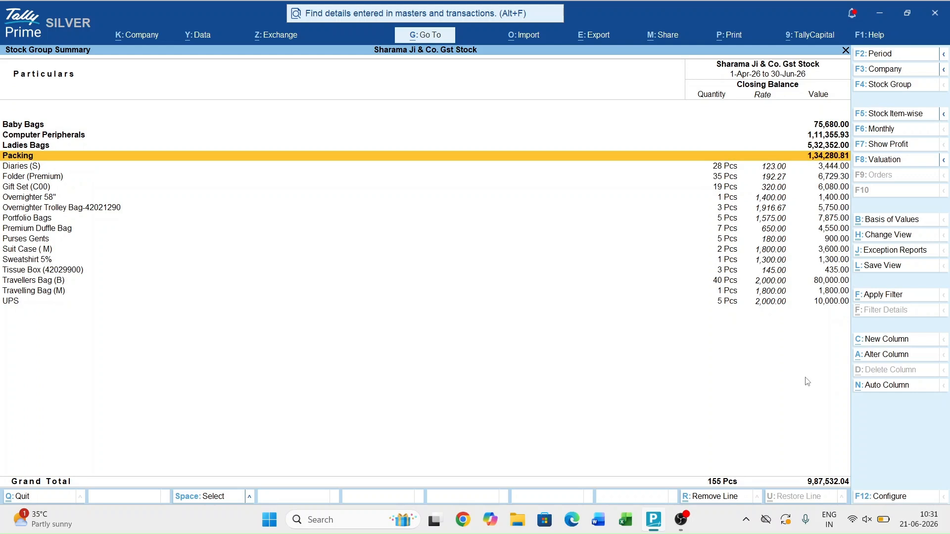
# - Alter Travellers Bag (B) from the summary, placing it under a new stock group named Travelling Bag, and save the item
pyautogui.press('Down')
pyautogui.press('Down')
pyautogui.press('Down')
pyautogui.press('Down')
pyautogui.press('Down')
pyautogui.press('Down')
pyautogui.press('Down')
pyautogui.press('Down')
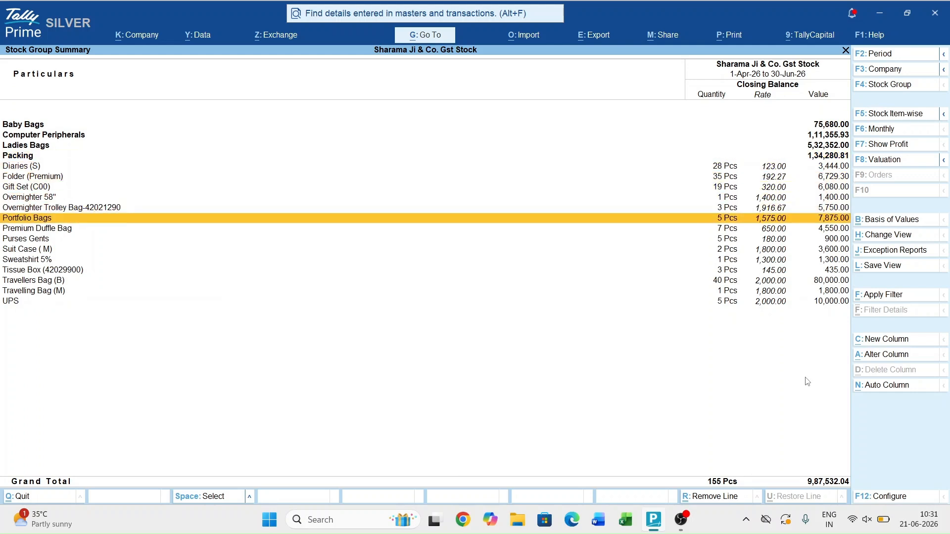
pyautogui.press('Down')
pyautogui.press('Down')
pyautogui.press('Down')
pyautogui.press('Down')
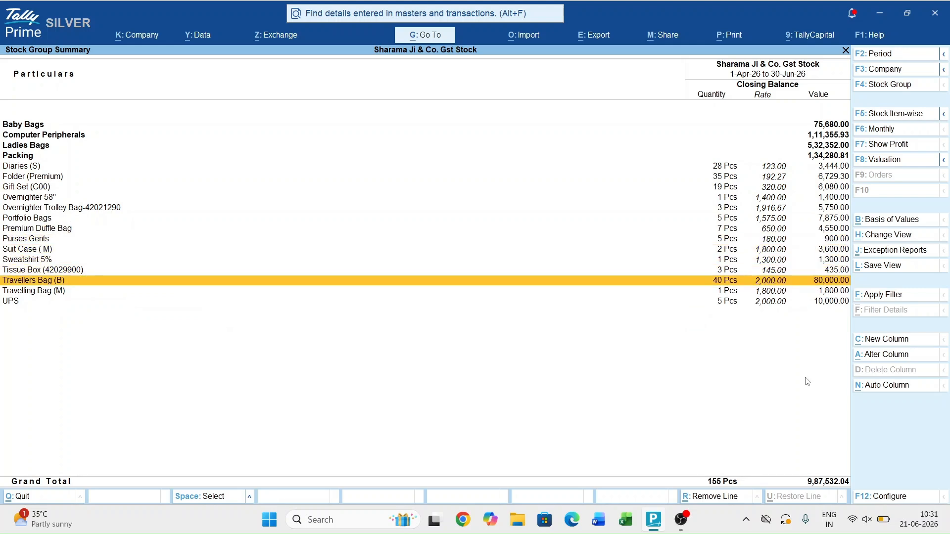
pyautogui.hotkey('ctrl', 'Return')
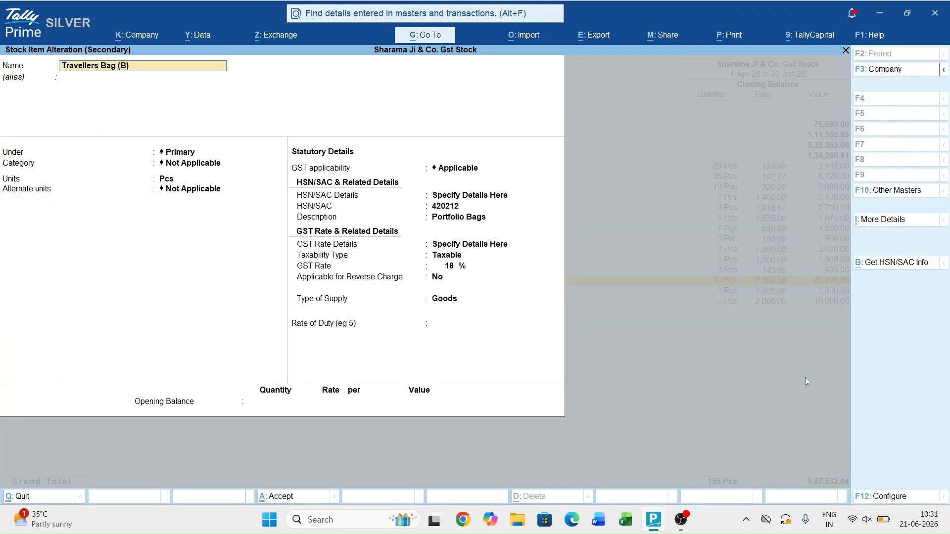
pyautogui.press('Return')
pyautogui.press('Return')
pyautogui.hotkey('alt', 'c')
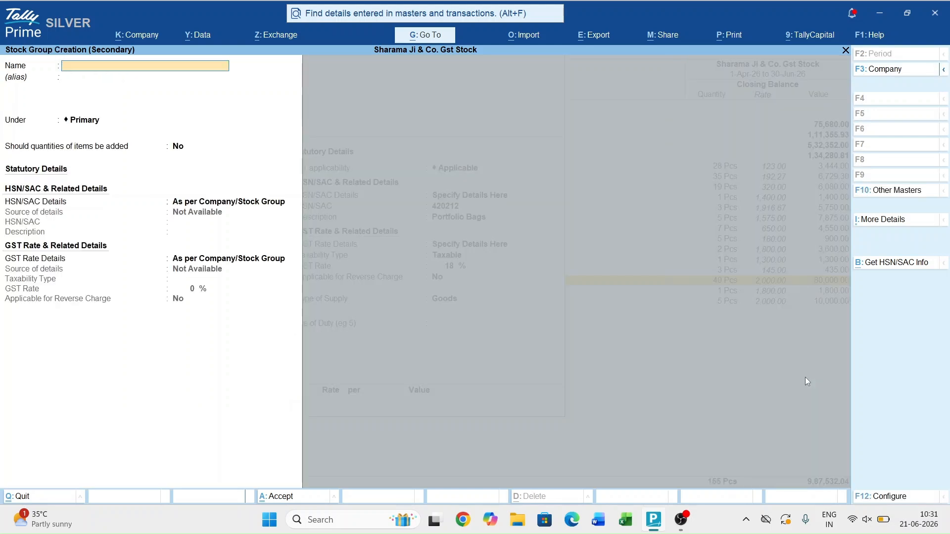
pyautogui.press('BackSpace')
pyautogui.write('Travelling Bag')
pyautogui.press('Return')
pyautogui.hotkey('ctrl', 'a')
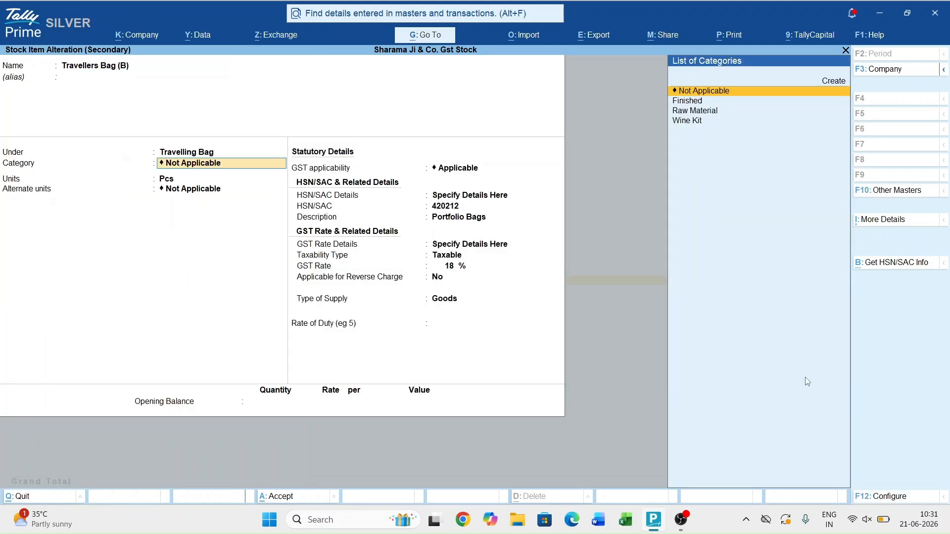
pyautogui.hotkey('ctrl', 'a')
# - Review the items inside the Travelling Bag group and return to the summary
pyautogui.press('Up')
pyautogui.press('Up')
pyautogui.press('Up')
pyautogui.press('Up')
pyautogui.press('Up')
pyautogui.press('Up')
pyautogui.press('Up')
pyautogui.press('Up')
pyautogui.press('Up')
pyautogui.press('Up')
pyautogui.press('Up')
pyautogui.press('Up')
pyautogui.press('Up')
pyautogui.press('Up')
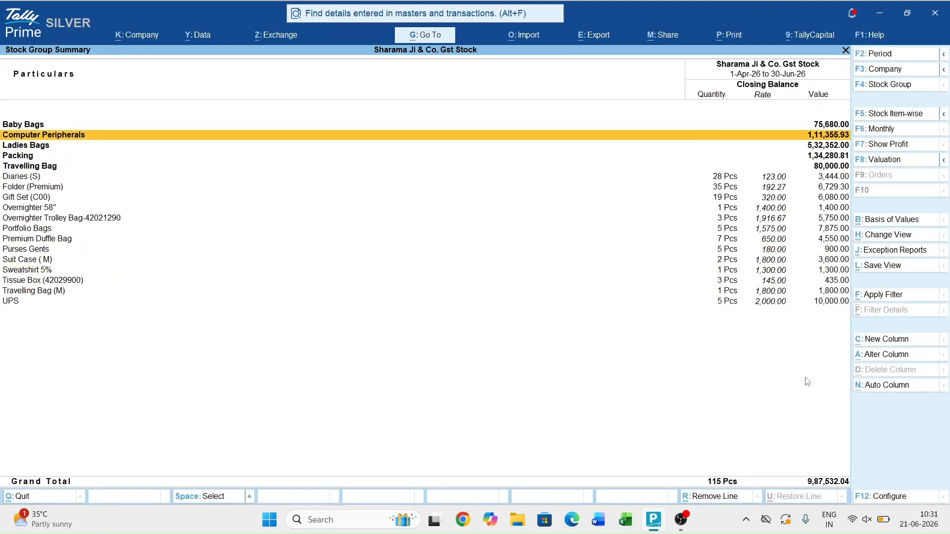
pyautogui.press('Down')
pyautogui.press('Down')
pyautogui.press('Down')
pyautogui.press('Return')
pyautogui.press('Escape')
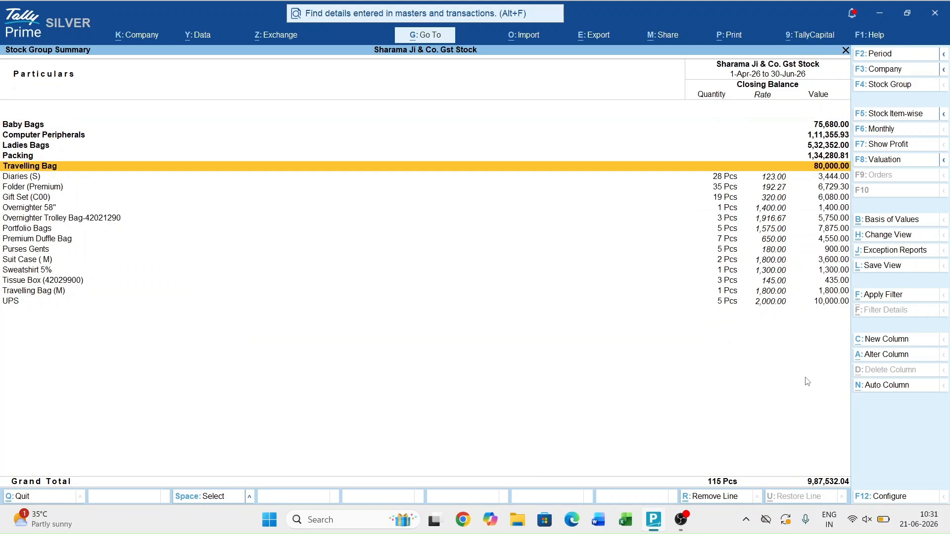
# - Alter Travelling Bag (M) from the summary, place it under the Travelling Bag group and save it
pyautogui.press('Down')
pyautogui.press('Down')
pyautogui.press('Down')
pyautogui.press('Down')
pyautogui.press('Down')
pyautogui.press('Down')
pyautogui.press('Down')
pyautogui.press('Down')
pyautogui.press('Down')
pyautogui.press('Down')
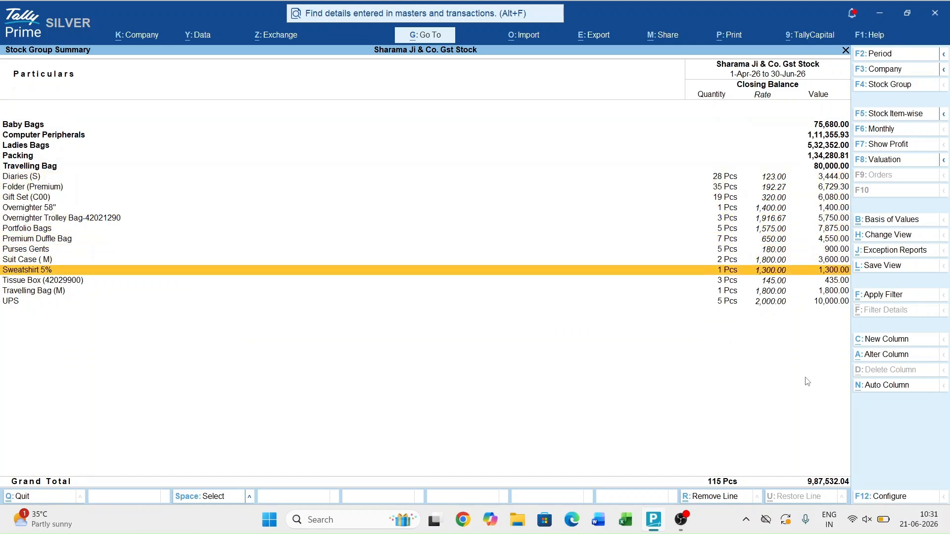
pyautogui.press('Down')
pyautogui.press('Down')
pyautogui.hotkey('ctrl', 'Return')
pyautogui.press('Return')
pyautogui.press('Return')
pyautogui.write('Tra')
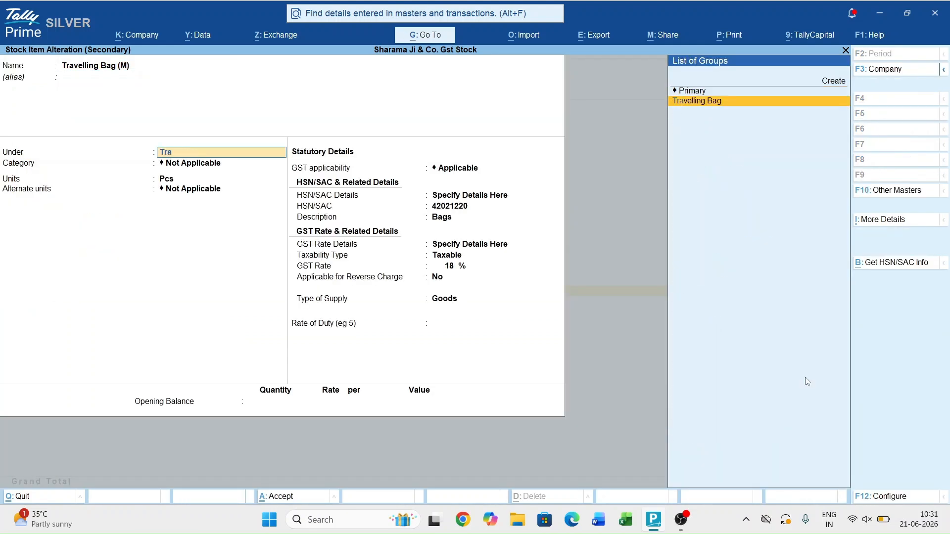
pyautogui.press('Return')
pyautogui.hotkey('ctrl', 'a')
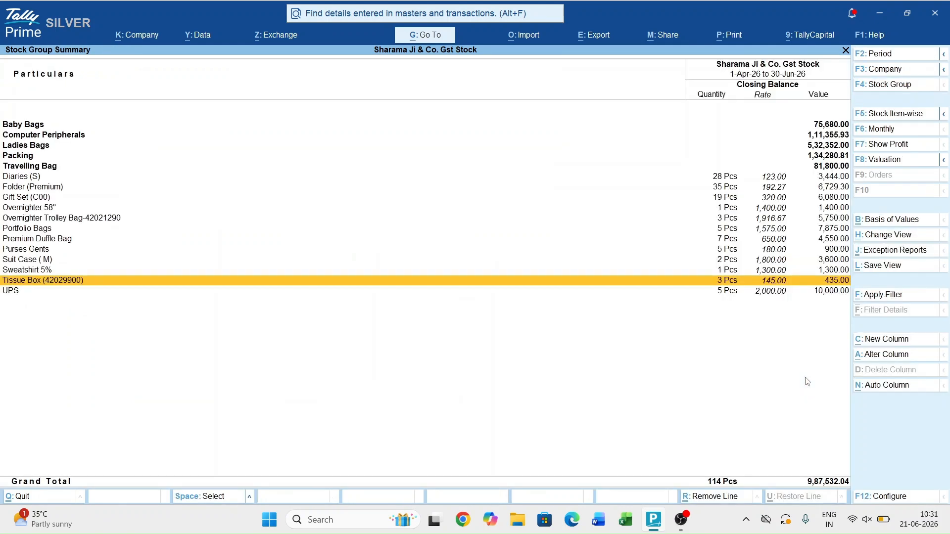
# - Alter the UPS item from the summary, place it under the Computer Peripherals group and save it
pyautogui.press('Down')
pyautogui.hotkey('ctrl', 'Return')
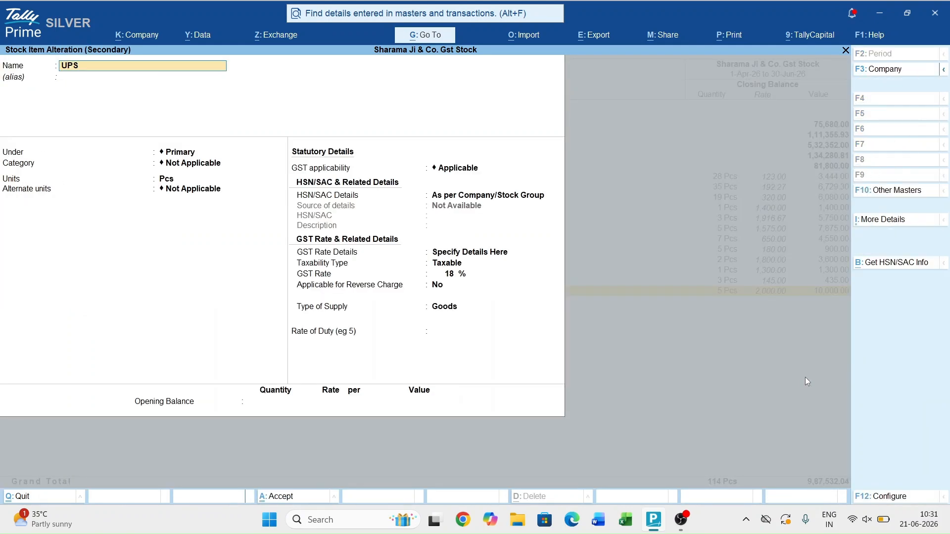
pyautogui.press('Return')
pyautogui.press('Return')
pyautogui.write('Com')
pyautogui.press('Down')
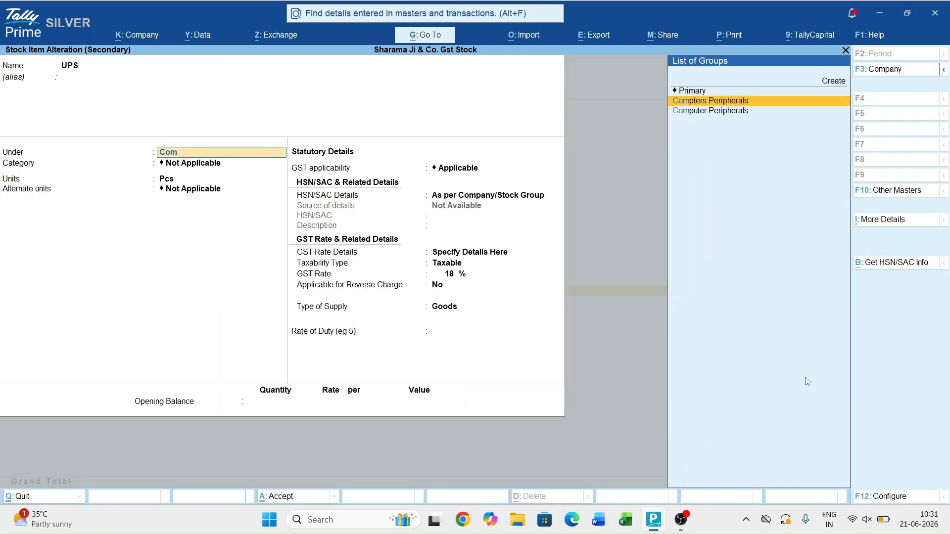
pyautogui.press('Down')
pyautogui.press('Return')
pyautogui.hotkey('ctrl', 'a')
# - Review the items inside the Baby Bags and Computer Peripherals groups, returning to the summary after each
pyautogui.press('Up')
pyautogui.press('Up')
pyautogui.press('Up')
pyautogui.press('Up')
pyautogui.press('Up')
pyautogui.press('Up')
pyautogui.press('Up')
pyautogui.press('Up')
pyautogui.press('Up')
pyautogui.press('Up')
pyautogui.press('Up')
pyautogui.press('Up')
pyautogui.press('Up')
pyautogui.press('Up')
pyautogui.press('Up')
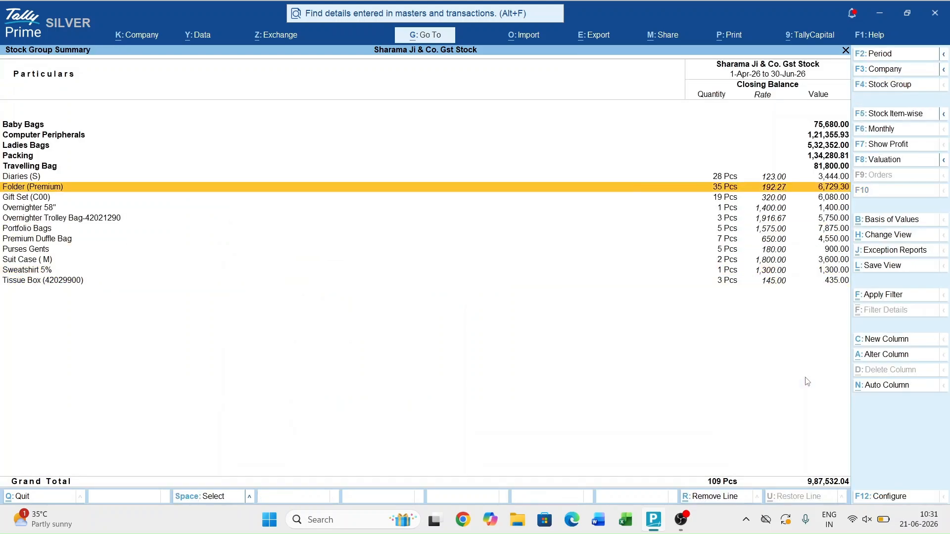
pyautogui.press('Return')
pyautogui.press('Escape')
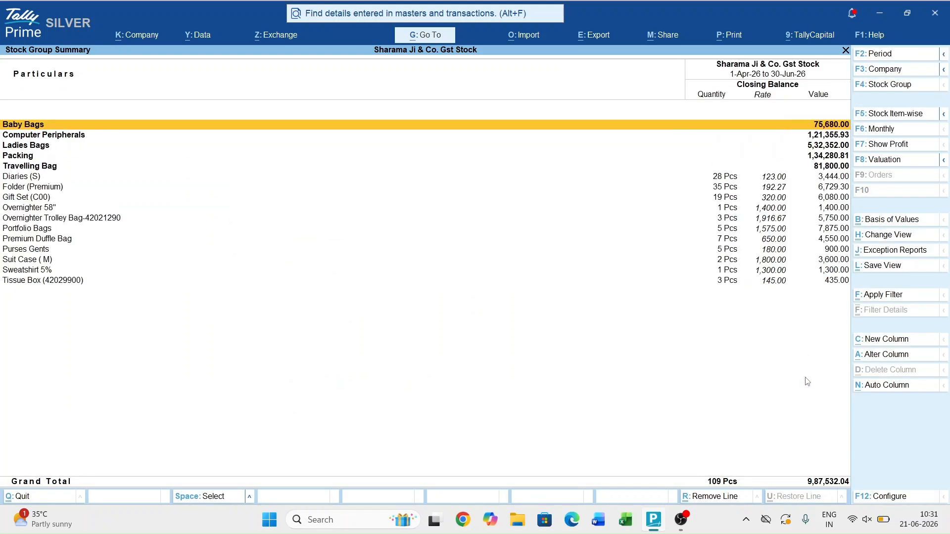
pyautogui.press('Return')
pyautogui.press('Escape')
pyautogui.press('Down')
pyautogui.press('Return')
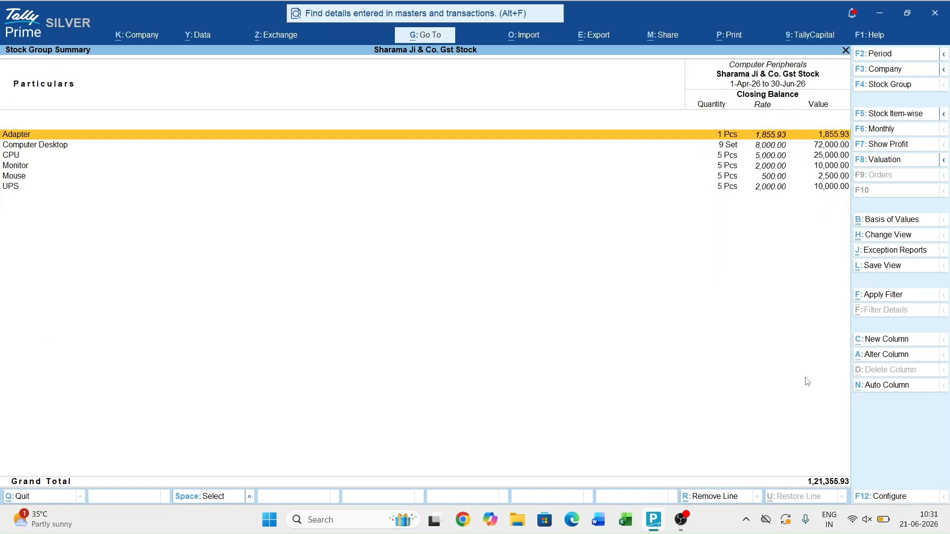
pyautogui.press('Escape')
# - Review the items inside the Ladies Bags, Packing and Travelling Bag groups, returning to the summary after each
pyautogui.press('Down')
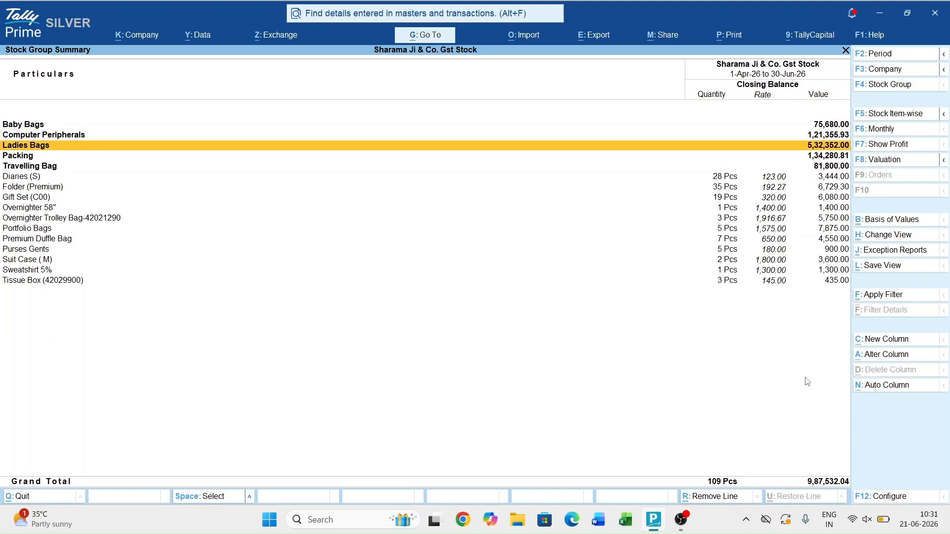
pyautogui.press('Return')
pyautogui.press('Escape')
pyautogui.press('Down')
pyautogui.press('Return')
pyautogui.press('Escape')
pyautogui.press('Down')
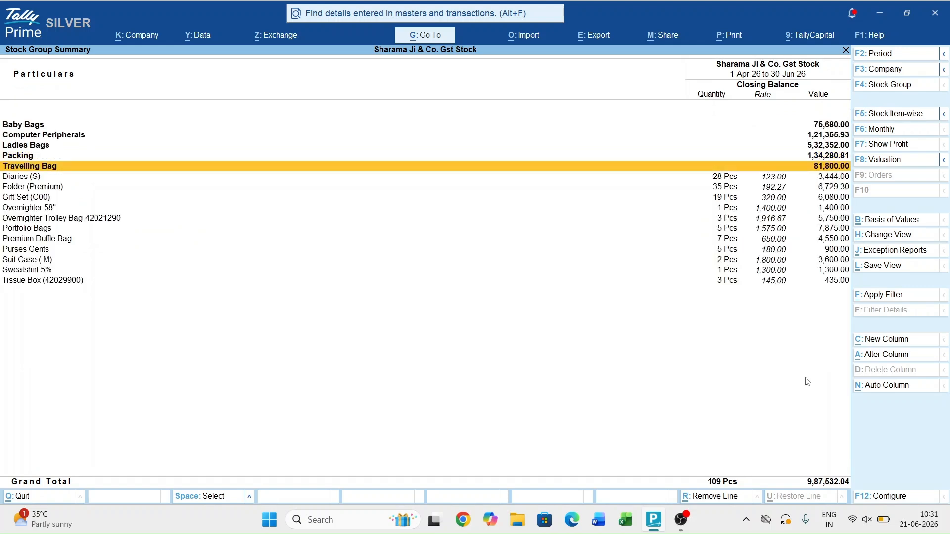
pyautogui.press('Return')
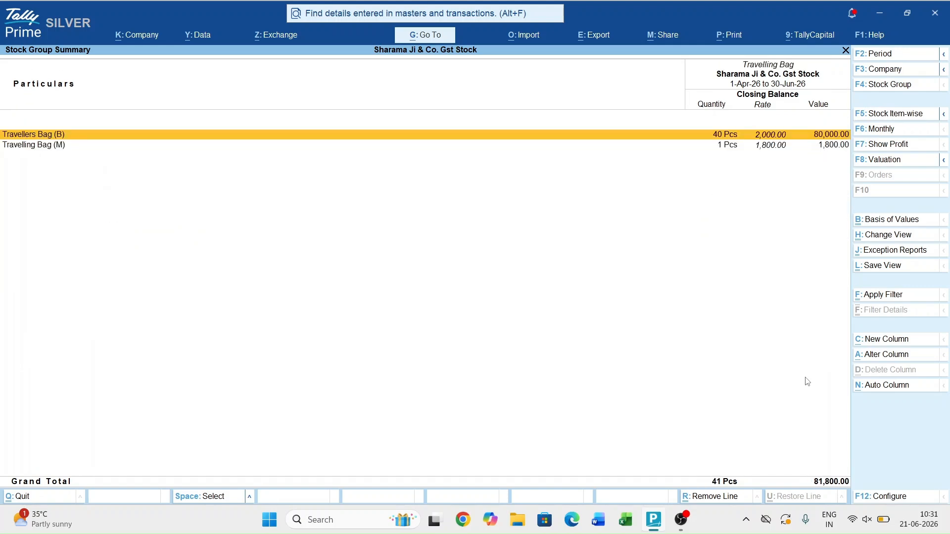
pyautogui.press('Escape')
# - Recheck the contents of the Baby Bags and Computer Peripherals groups and return to the summary
pyautogui.press('Up')
pyautogui.press('Up')
pyautogui.press('Up')
pyautogui.press('Up')
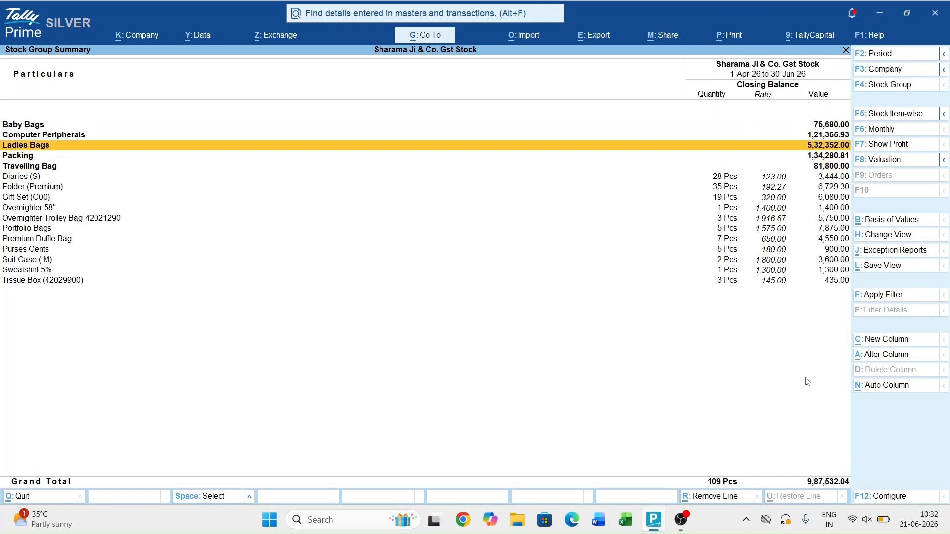
pyautogui.press('Return')
pyautogui.press('Escape')
pyautogui.press('Down')
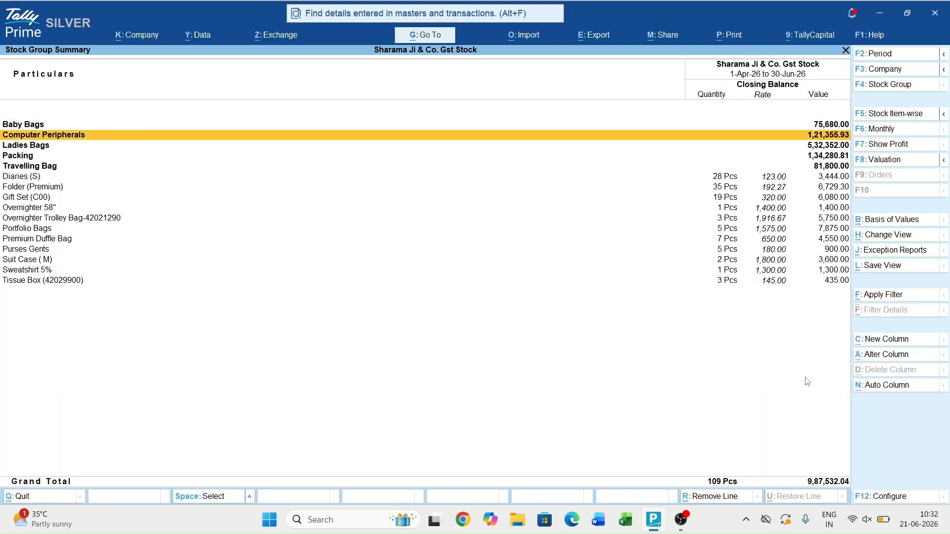
pyautogui.press('Return')
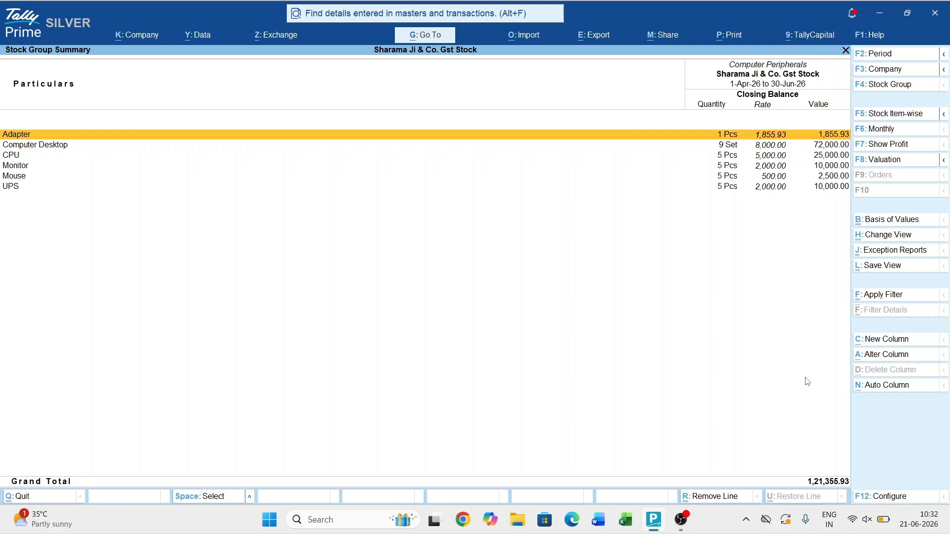
pyautogui.press('Escape')
# - Look through the stock groups and the remaining ungrouped items in the Stock Group Summary
pyautogui.press('Down')
pyautogui.press('Down')
pyautogui.press('Down')
pyautogui.press('Down')
pyautogui.press('Down')
pyautogui.press('Down')
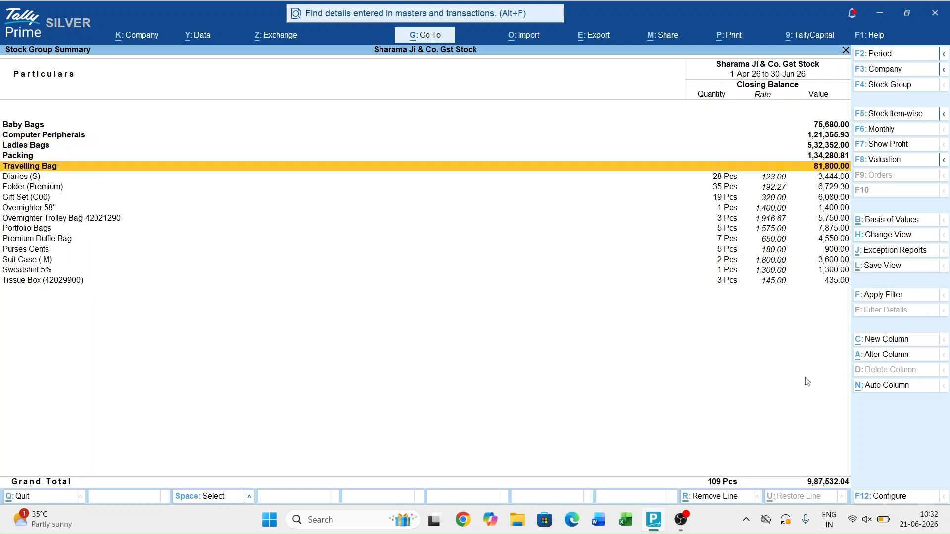
pyautogui.press('Down')
pyautogui.press('Down')
pyautogui.press('Down')
pyautogui.press('Down')
pyautogui.press('Down')
pyautogui.press('Down')
pyautogui.press('Down')
pyautogui.press('Down')
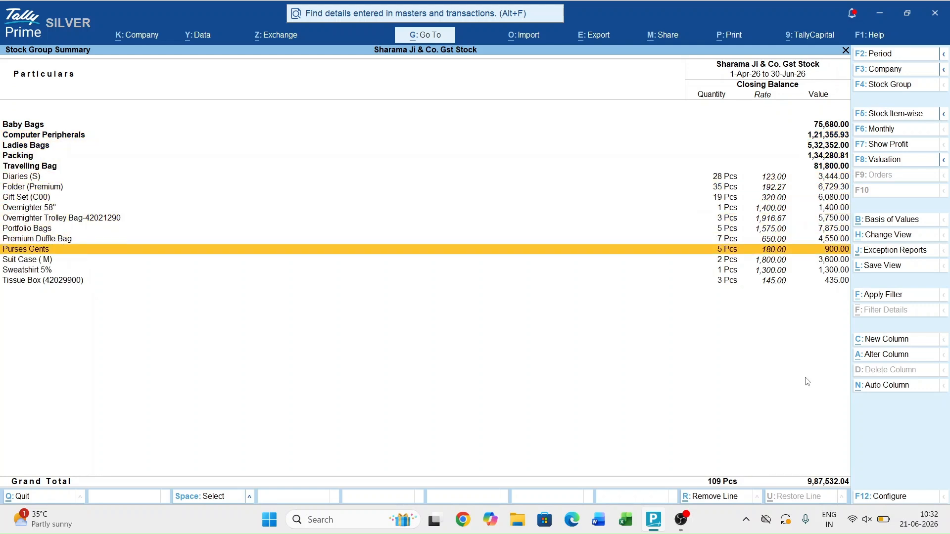
# - Leave the reports for the Gateway of Tally and switch the active company to Sharmaji & Co. Accounting
pyautogui.press('Escape')
pyautogui.press('Escape')
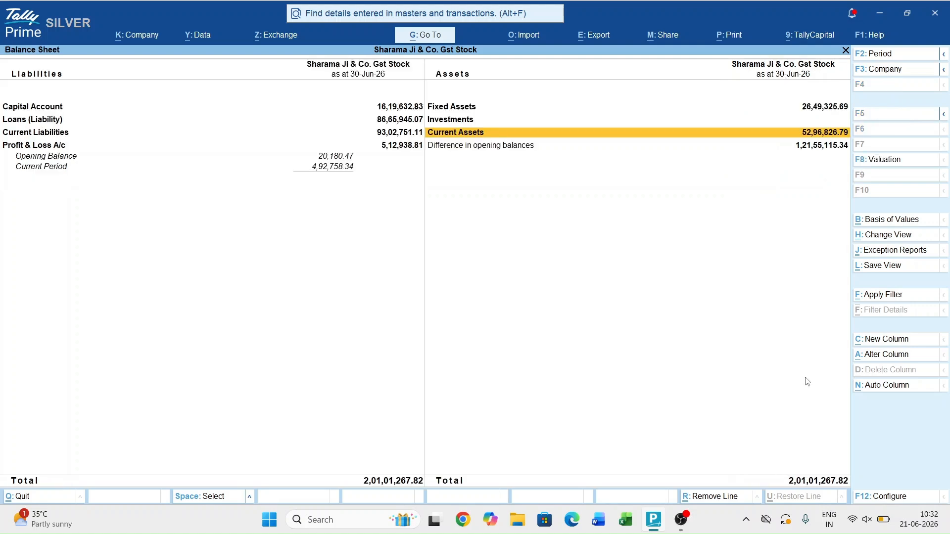
pyautogui.press('Escape')
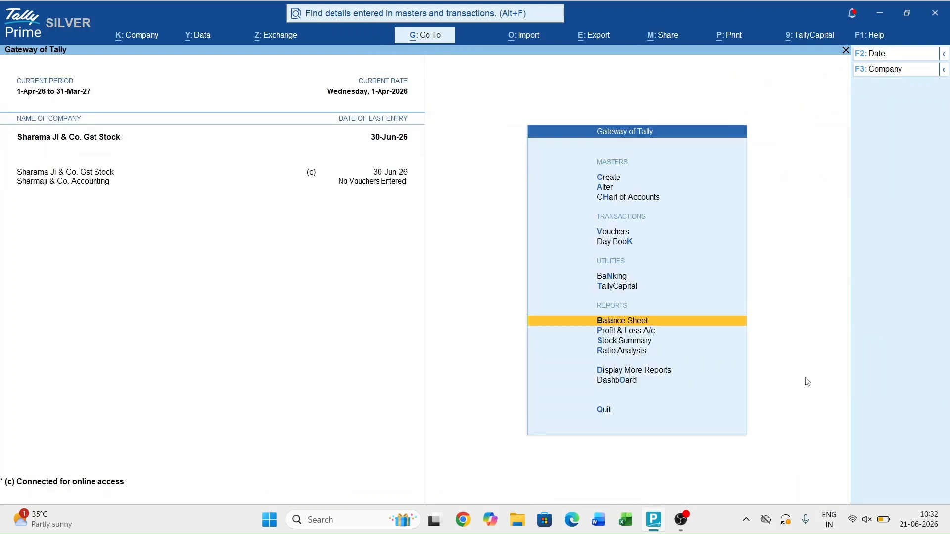
pyautogui.press('Up')
pyautogui.press('F3')
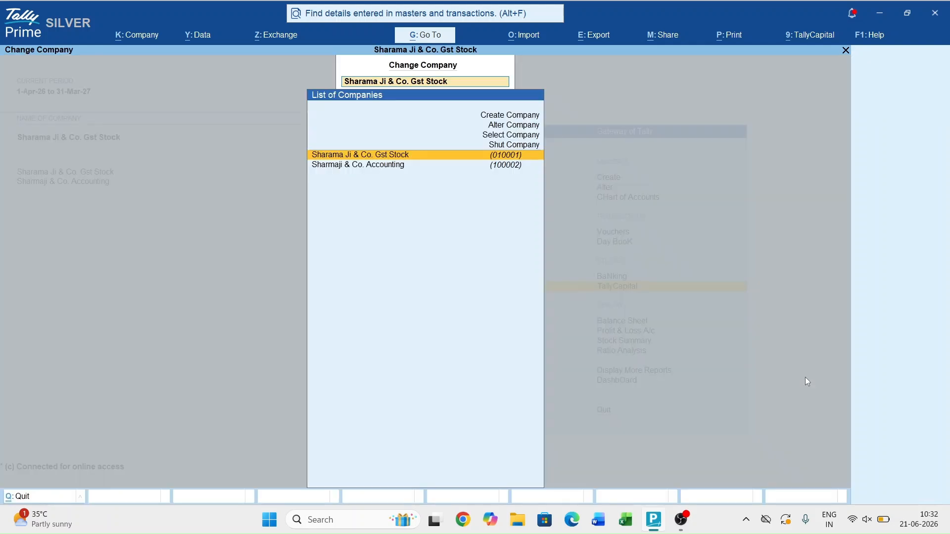
pyautogui.press('Down')
pyautogui.press('Return')
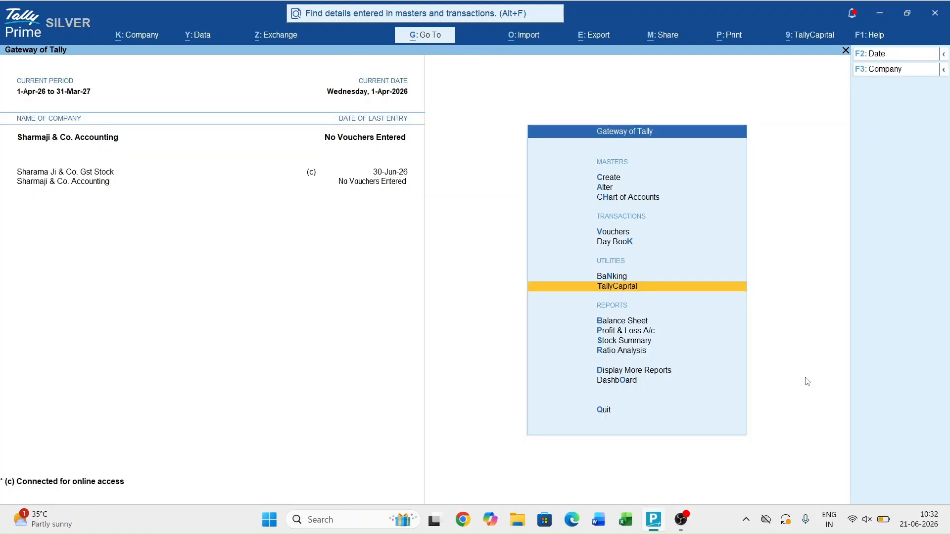
# - Examine the list of Stock Groups in this company's Chart of Accounts and return to the Gateway of Tally
pyautogui.press('Up')
pyautogui.press('Up')
pyautogui.press('Up')
pyautogui.press('Up')
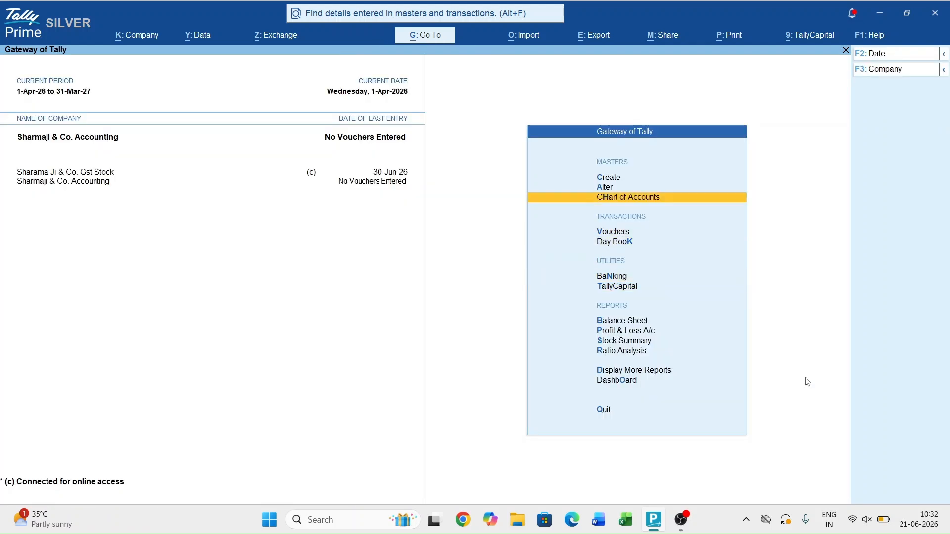
pyautogui.press('Return')
pyautogui.press('Down')
pyautogui.press('Down')
pyautogui.press('Down')
pyautogui.press('Down')
pyautogui.press('Down')
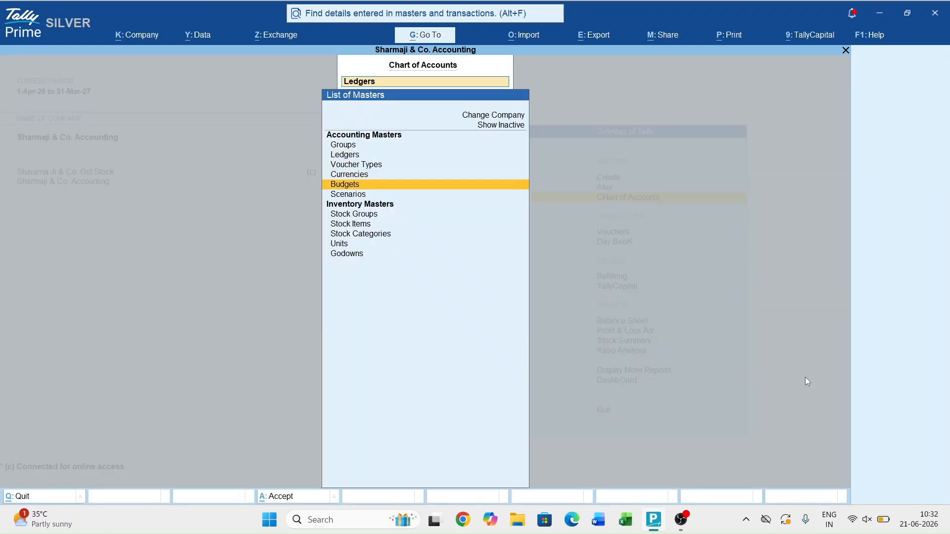
pyautogui.press('Return')
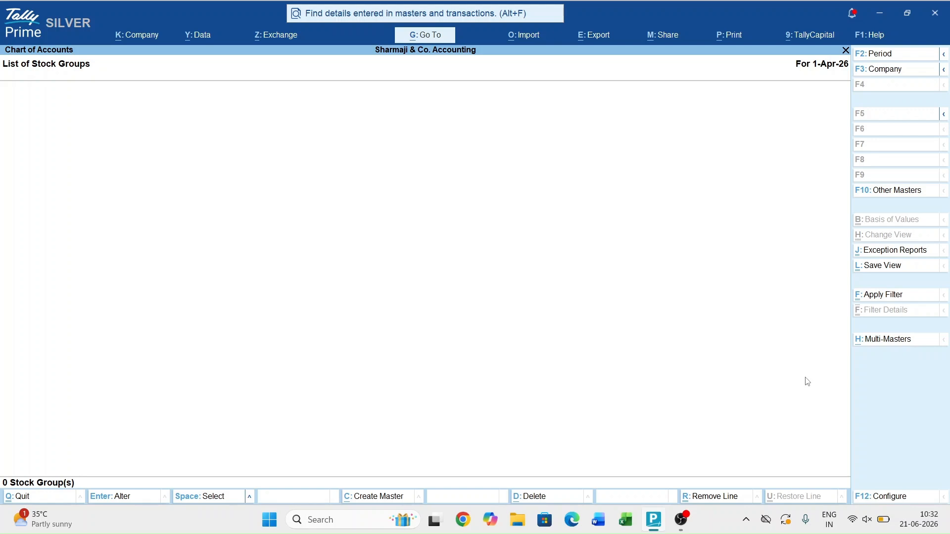
pyautogui.press('Escape')
pyautogui.press('Escape')
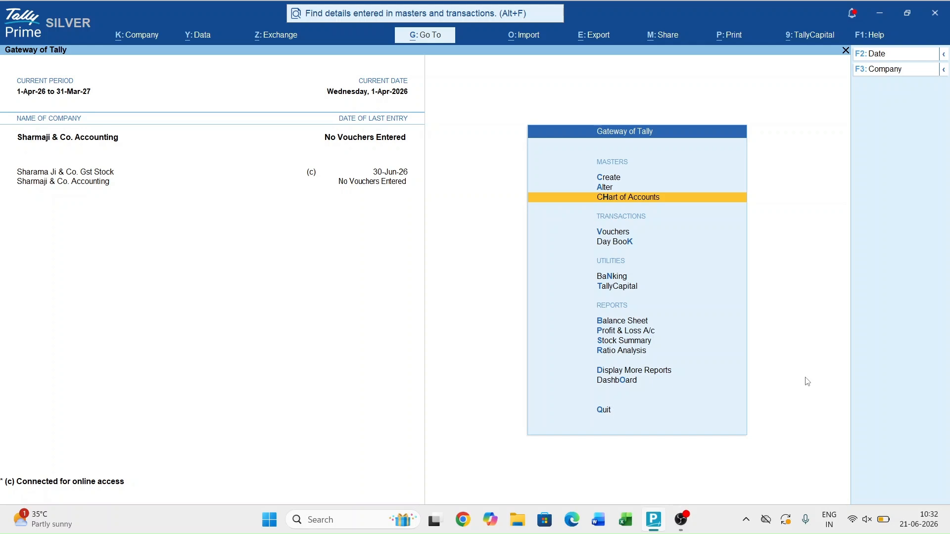
# - Switch the active company back to Sharama Ji & Co. Gst Stock
pyautogui.press('F3')
pyautogui.press('Up')
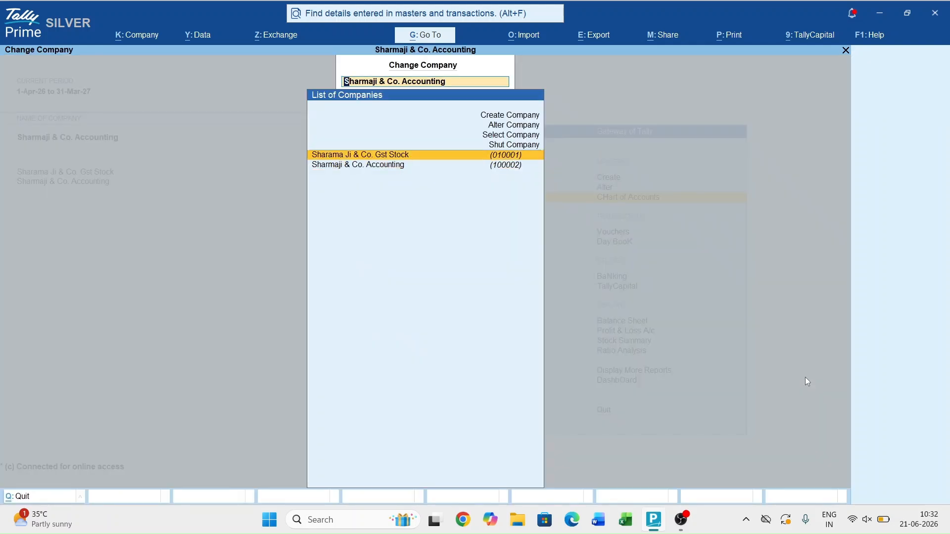
pyautogui.press('Return')
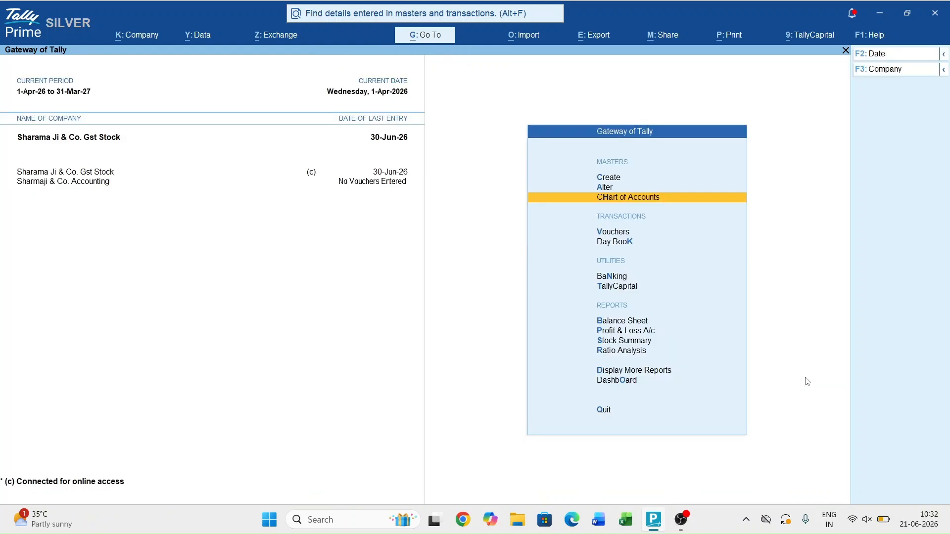
pyautogui.press('Return')
pyautogui.press('BackSpace')
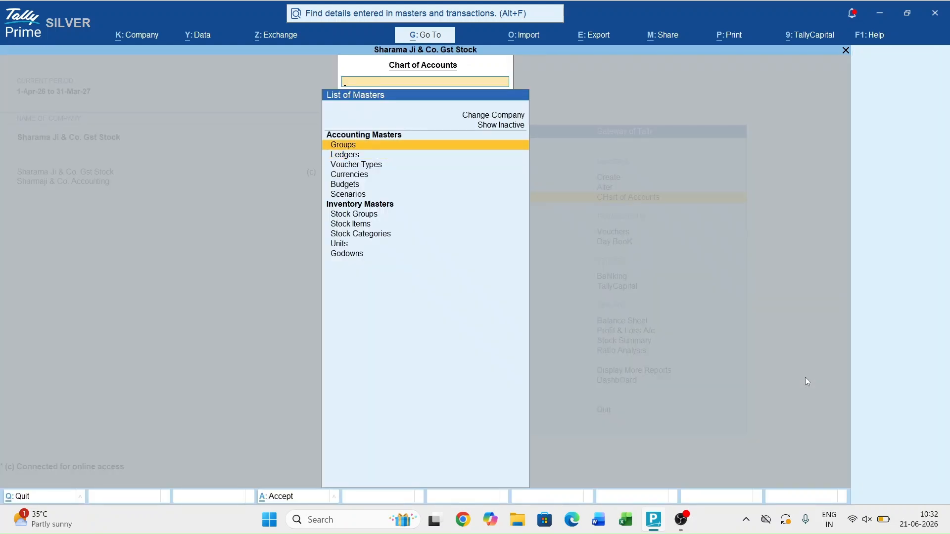
pyautogui.press('Escape')
# - Open the Stock Group Summary by drilling down through Current Assets in the Balance Sheet
pyautogui.press('b')
pyautogui.press('Right')
pyautogui.press('Down')
pyautogui.press('Down')
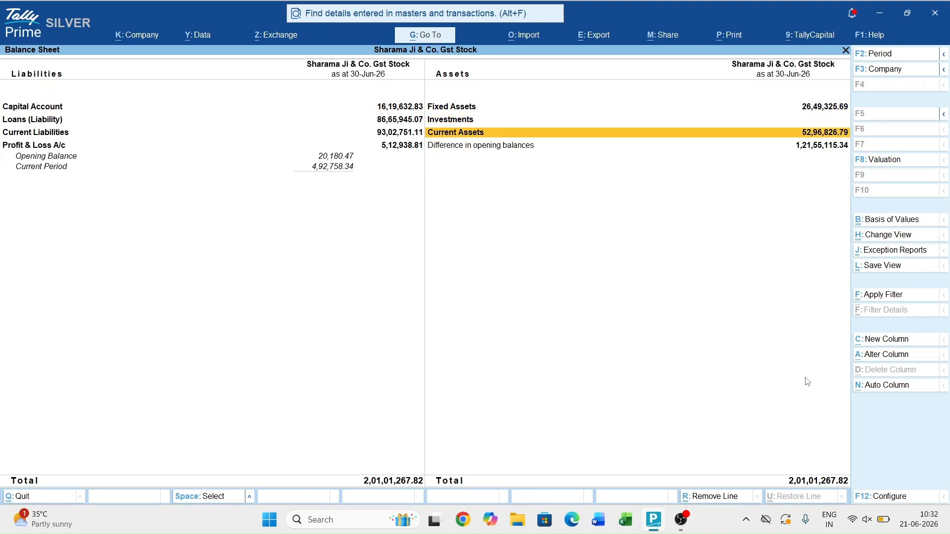
pyautogui.press('Return')
pyautogui.press('Return')
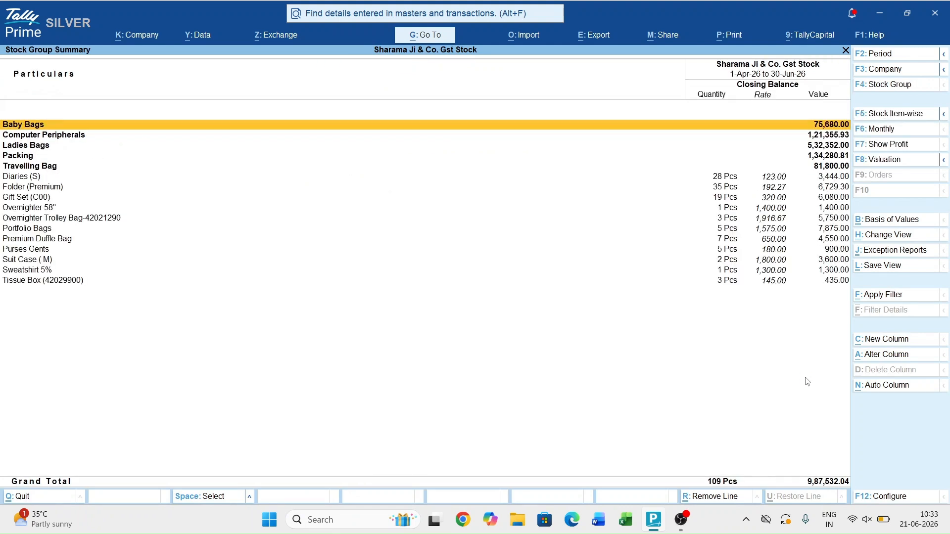
pyautogui.hotkey('ctrl', 'Return')
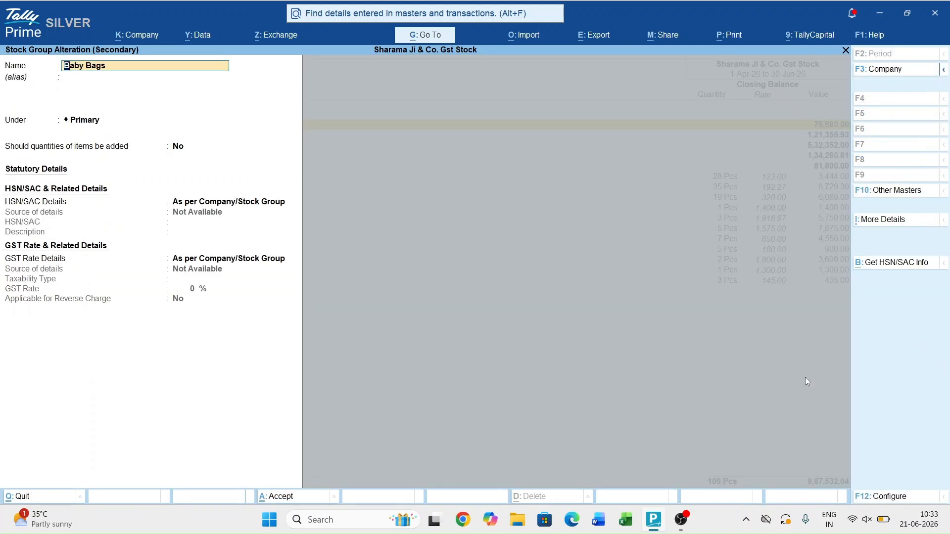
pyautogui.press('Escape')
pyautogui.press('y')
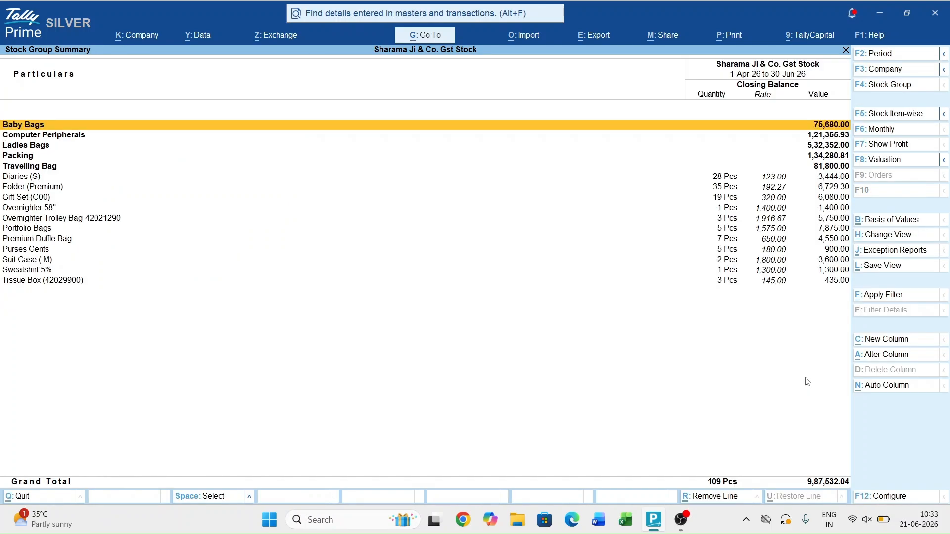
# - Copy the Baby Bags stock group to Sharmaji & Co. Accounting by changing the company within its alteration form and saving it
pyautogui.hotkey('ctrl', 'Return')
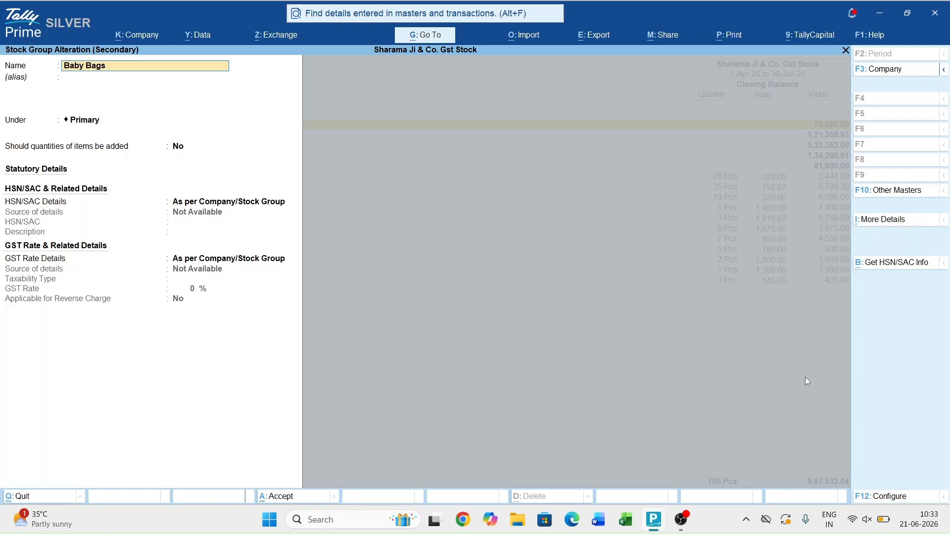
pyautogui.press('F3')
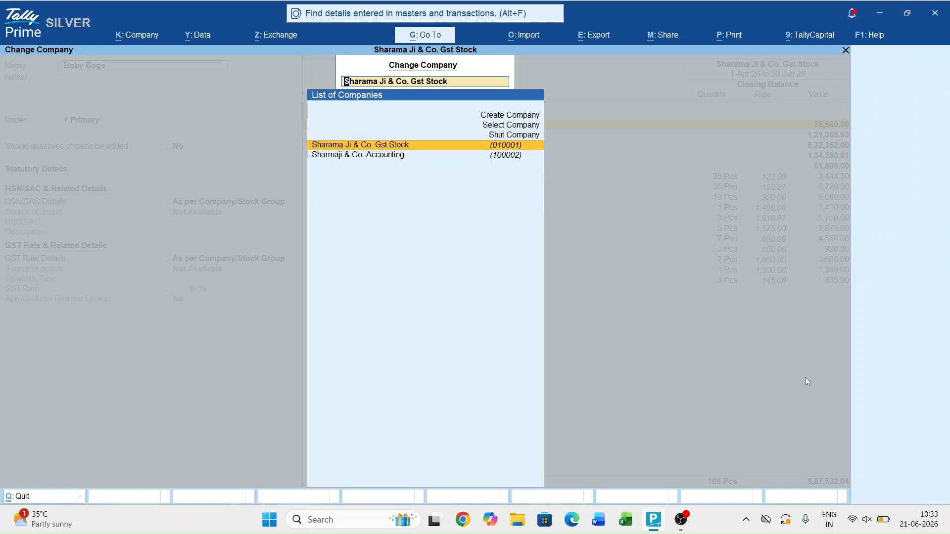
pyautogui.press('Down')
pyautogui.press('Return')
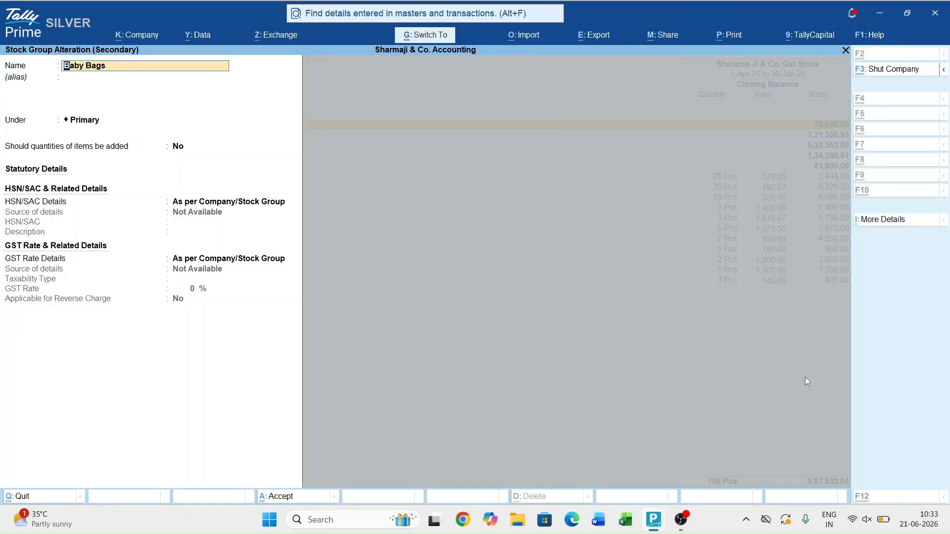
pyautogui.hotkey('alt', 'F3')
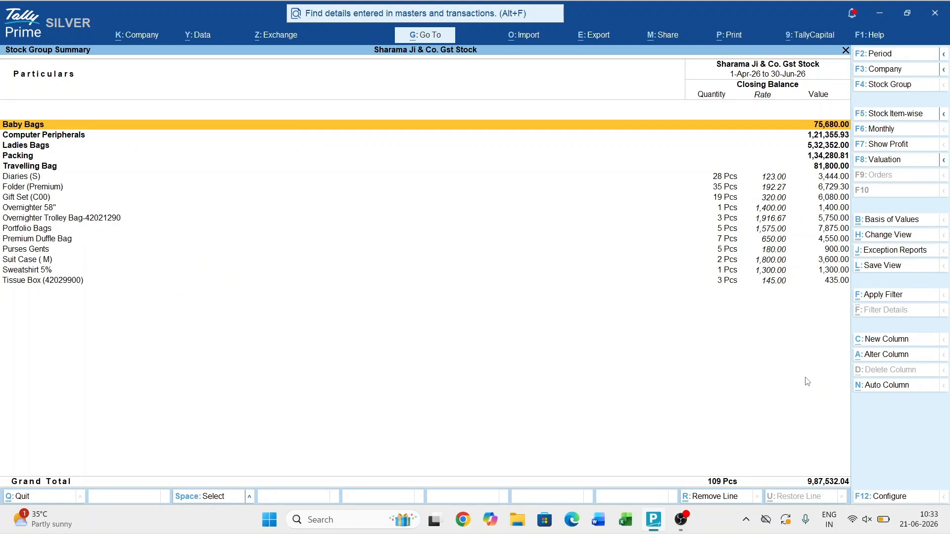
# - Return to the Gateway of Tally and switch the active company to Sharmaji & Co. Accounting
pyautogui.press('Escape')
pyautogui.press('Escape')
pyautogui.press('F3')
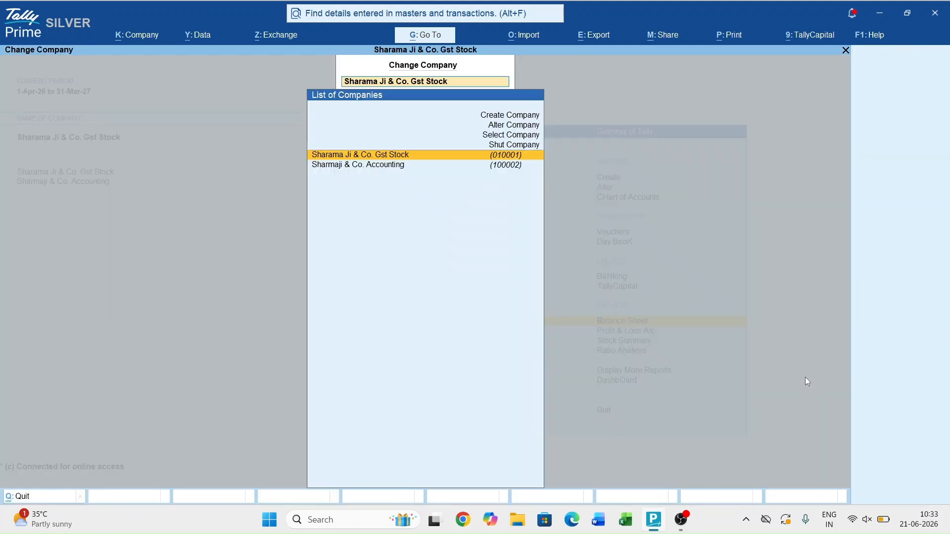
pyautogui.press('Up')
pyautogui.press('Down')
pyautogui.press('Down')
pyautogui.press('Return')
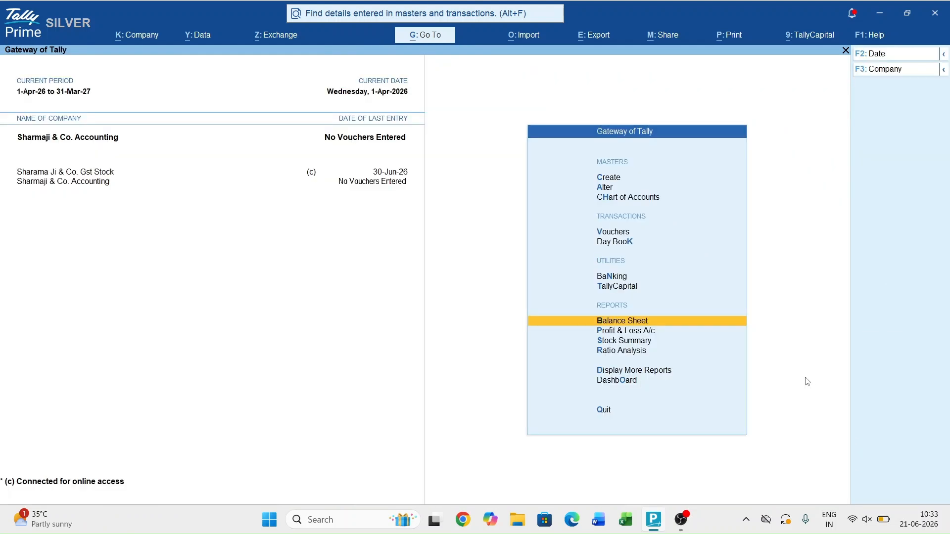
# - Display the list of Stock Groups in this company's Chart of Accounts
pyautogui.press('Up')
pyautogui.press('Up')
pyautogui.press('Up')
pyautogui.press('Up')
pyautogui.press('Up')
pyautogui.press('Up')
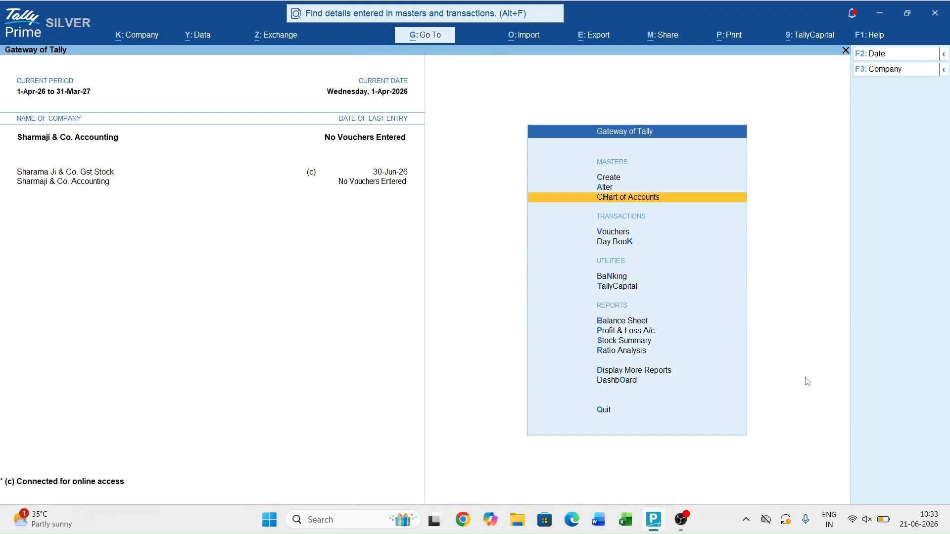
pyautogui.press('Down')
pyautogui.press('Return')
pyautogui.press('Down')
pyautogui.press('Down')
pyautogui.press('Down')
pyautogui.press('Down')
pyautogui.press('Down')
pyautogui.press('Down')
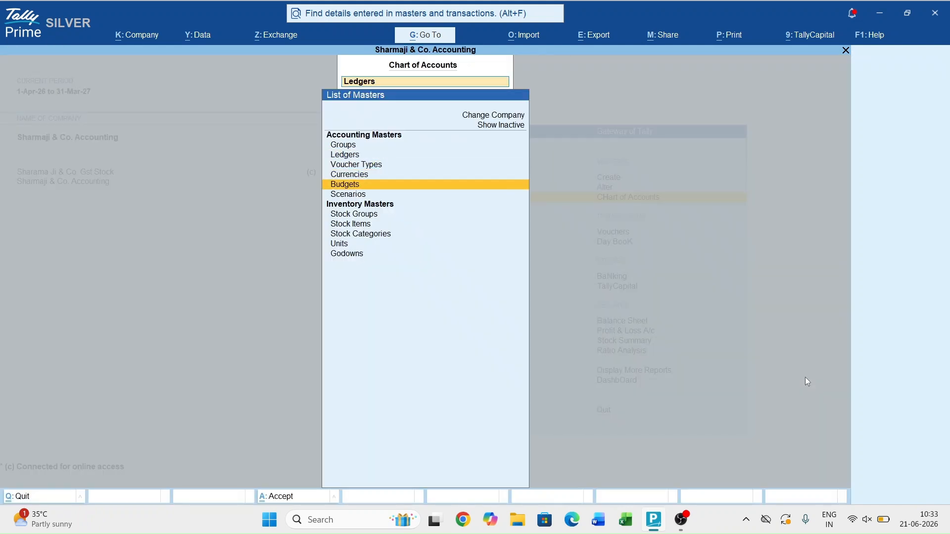
pyautogui.press('Return')
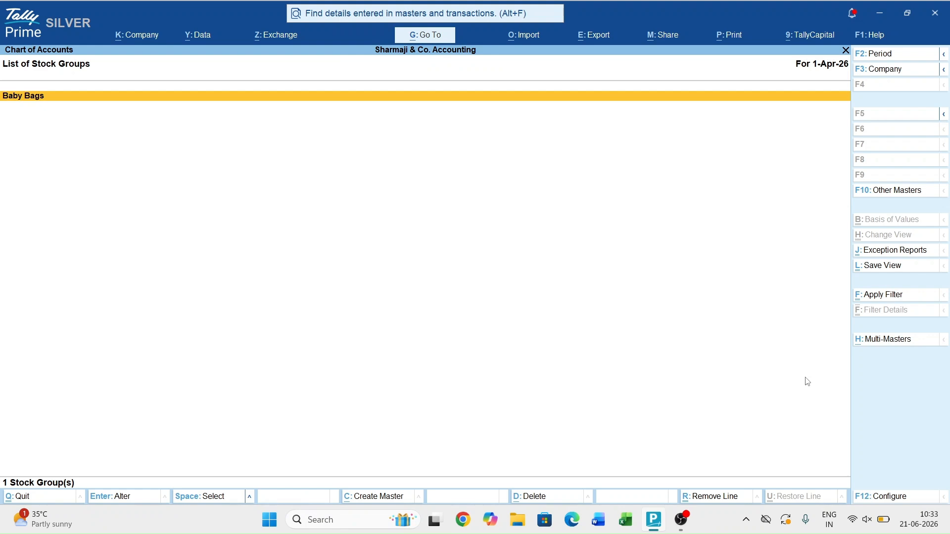
# - Check the Baby Bags stock group's details without altering them and return to the Gateway of Tally
pyautogui.press('Return')
pyautogui.press('BackSpace')
pyautogui.press('Escape')
pyautogui.press('Return')
pyautogui.press('Escape')
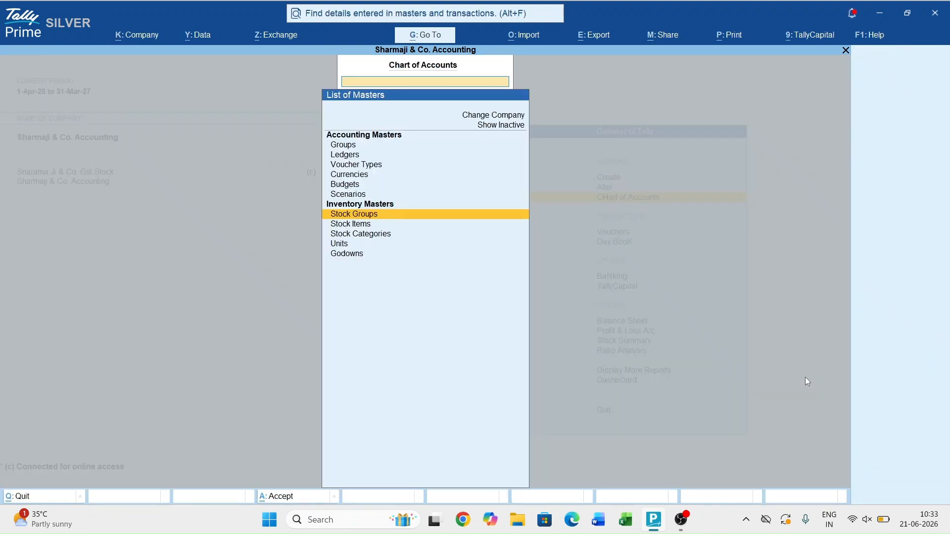
pyautogui.press('Escape')
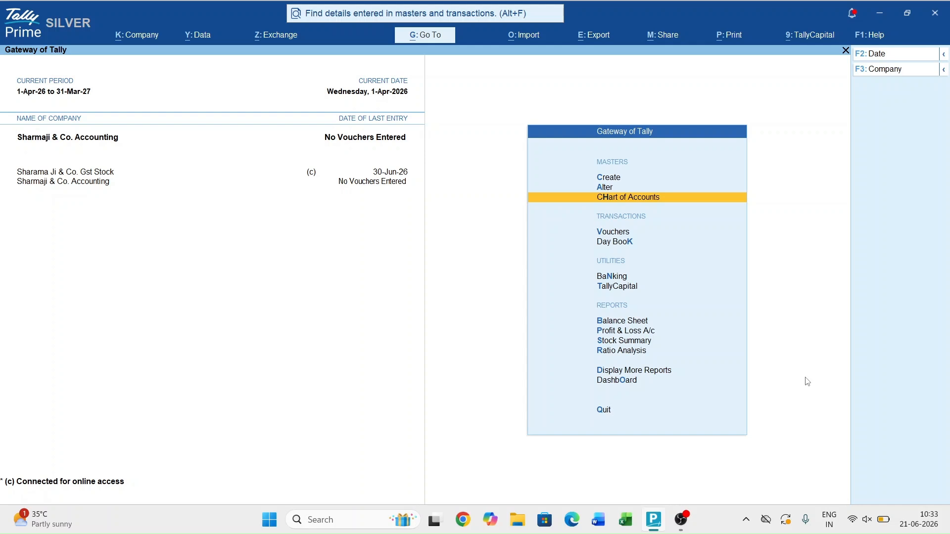
# - Look through the accounting, inventory and statutory master types available for creation and return to the Gateway of Tally
pyautogui.press('Up')
pyautogui.press('Up')
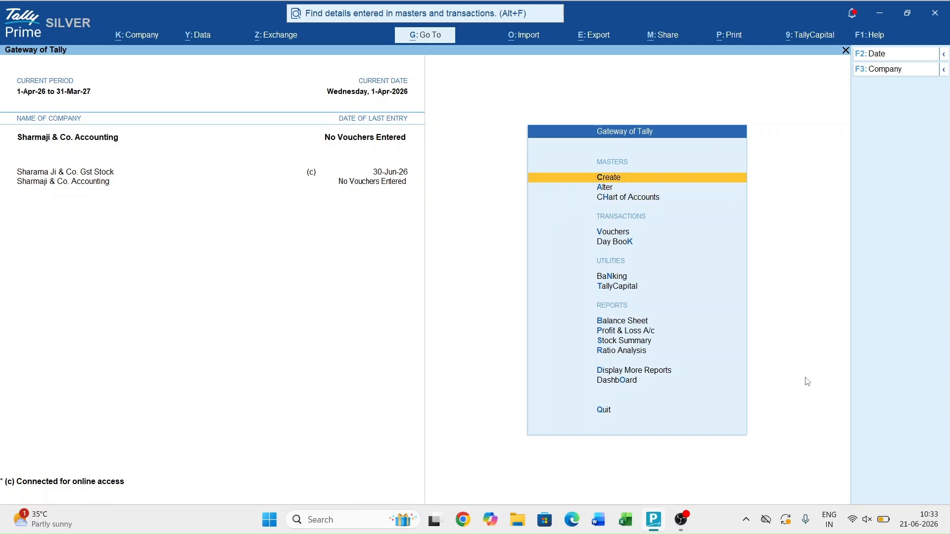
pyautogui.press('Return')
pyautogui.press('Down')
pyautogui.press('Down')
pyautogui.press('Down')
pyautogui.press('Down')
pyautogui.press('Down')
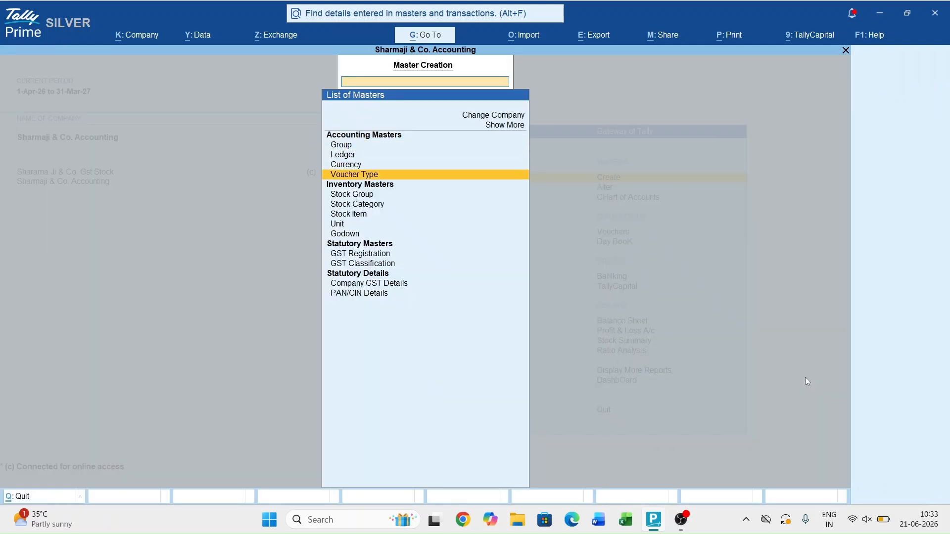
pyautogui.press('Down')
pyautogui.press('Down')
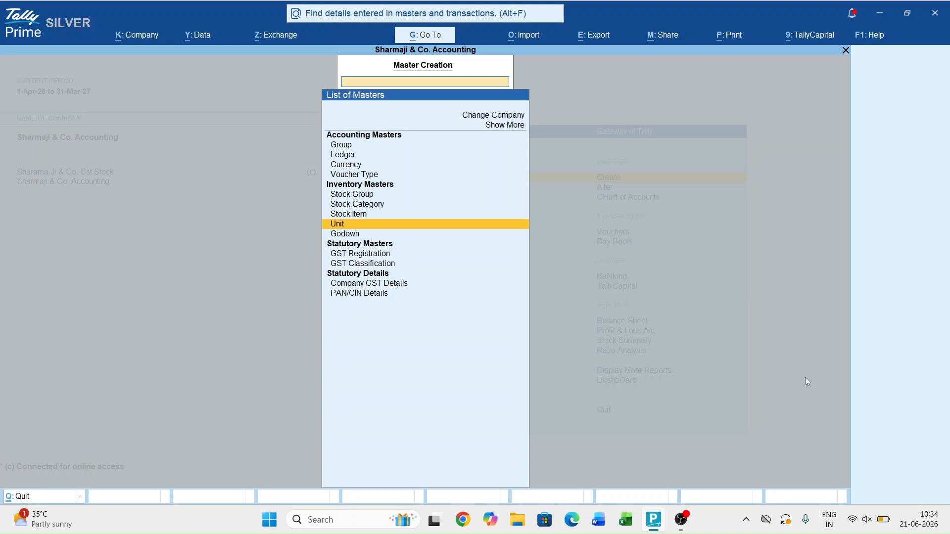
pyautogui.press('Down')
pyautogui.press('Down')
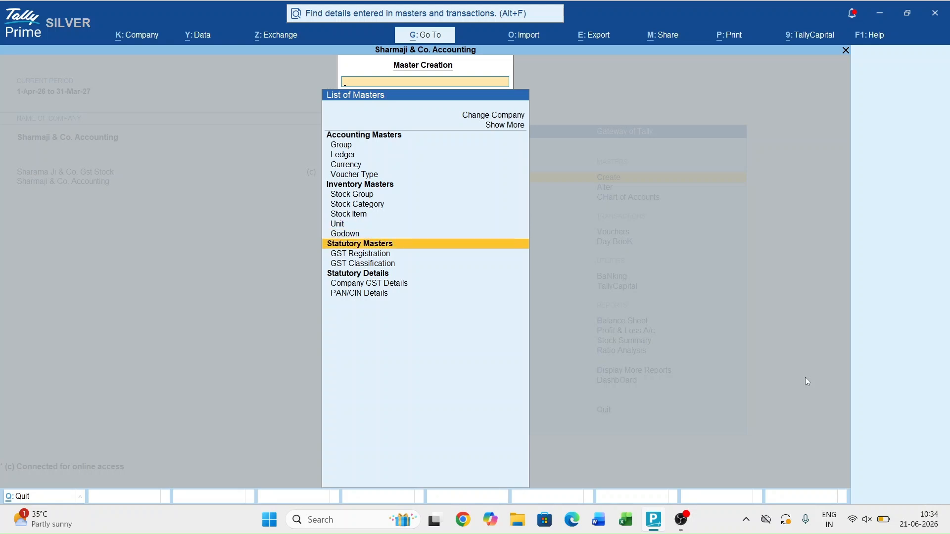
pyautogui.press('Escape')
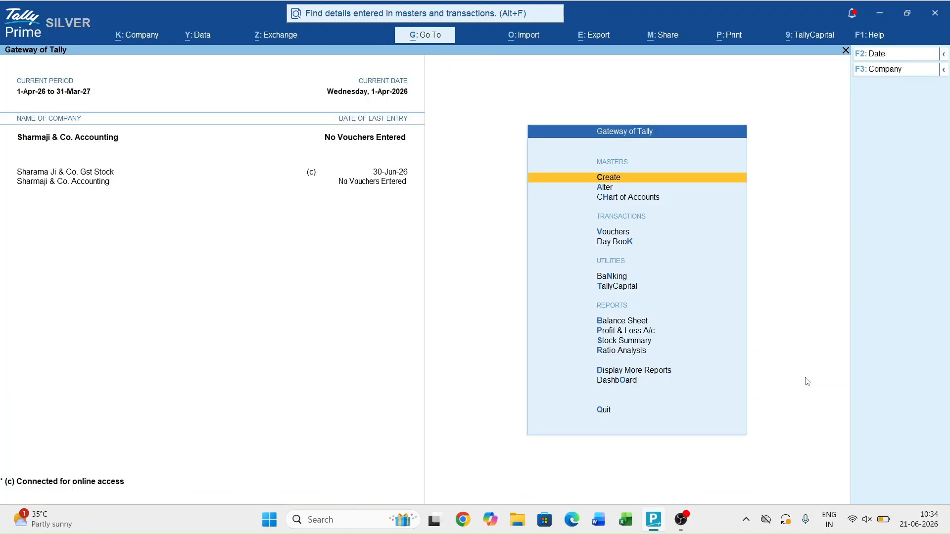